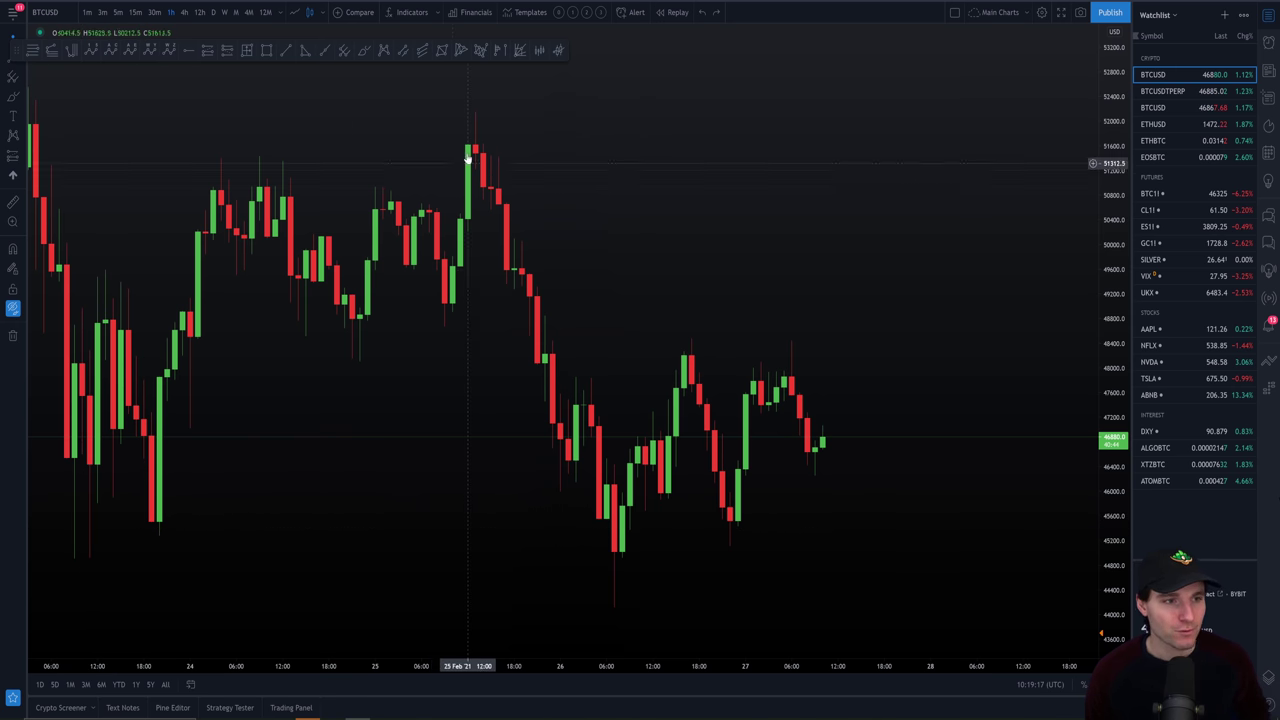
- Switch to YouTube, review the paused "TIME TO BUY BTC + MY TRADE" chart in full screen, and return to the TradingView chart
key("alt+Tab")
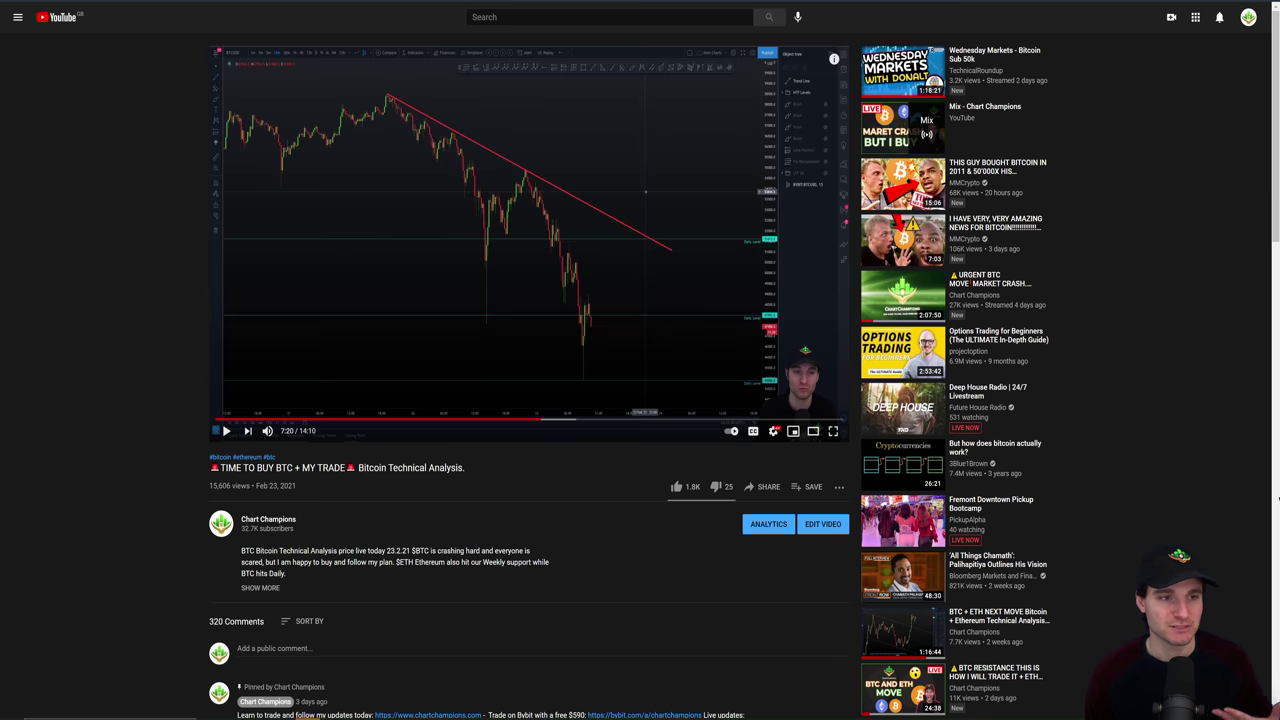
scroll(720, 322, "down", 1)
key("f")
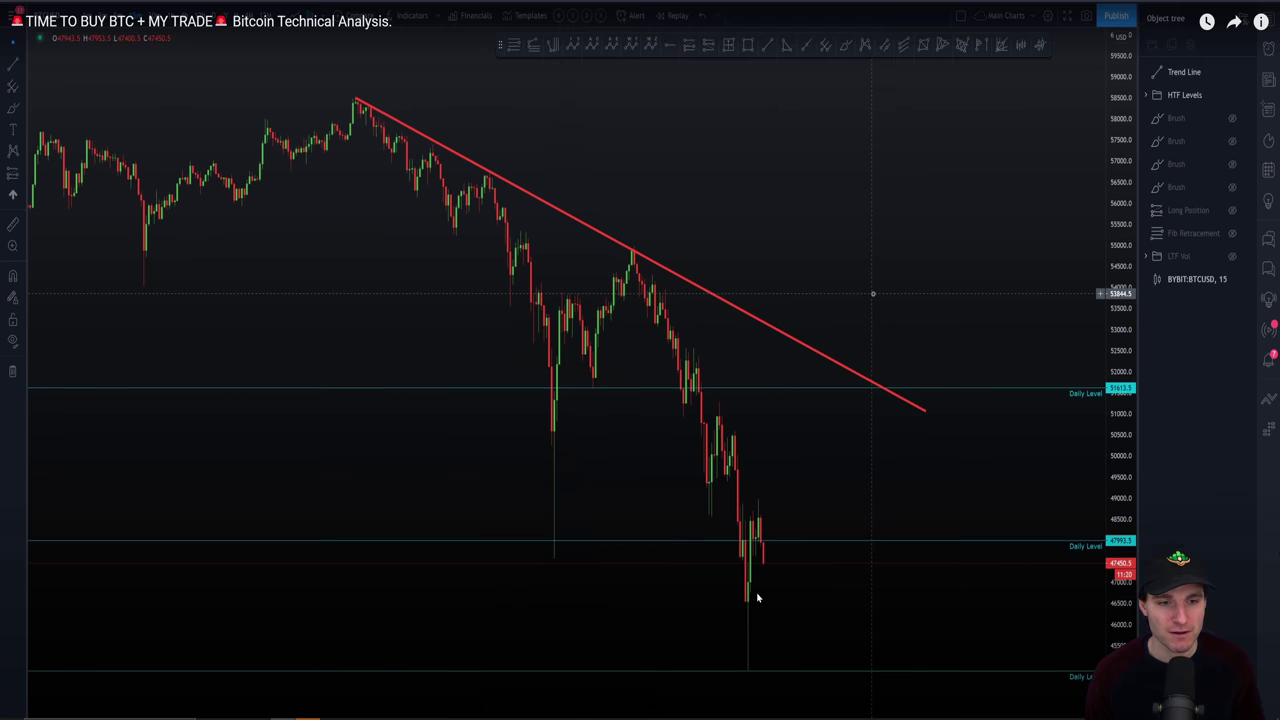
key("f")
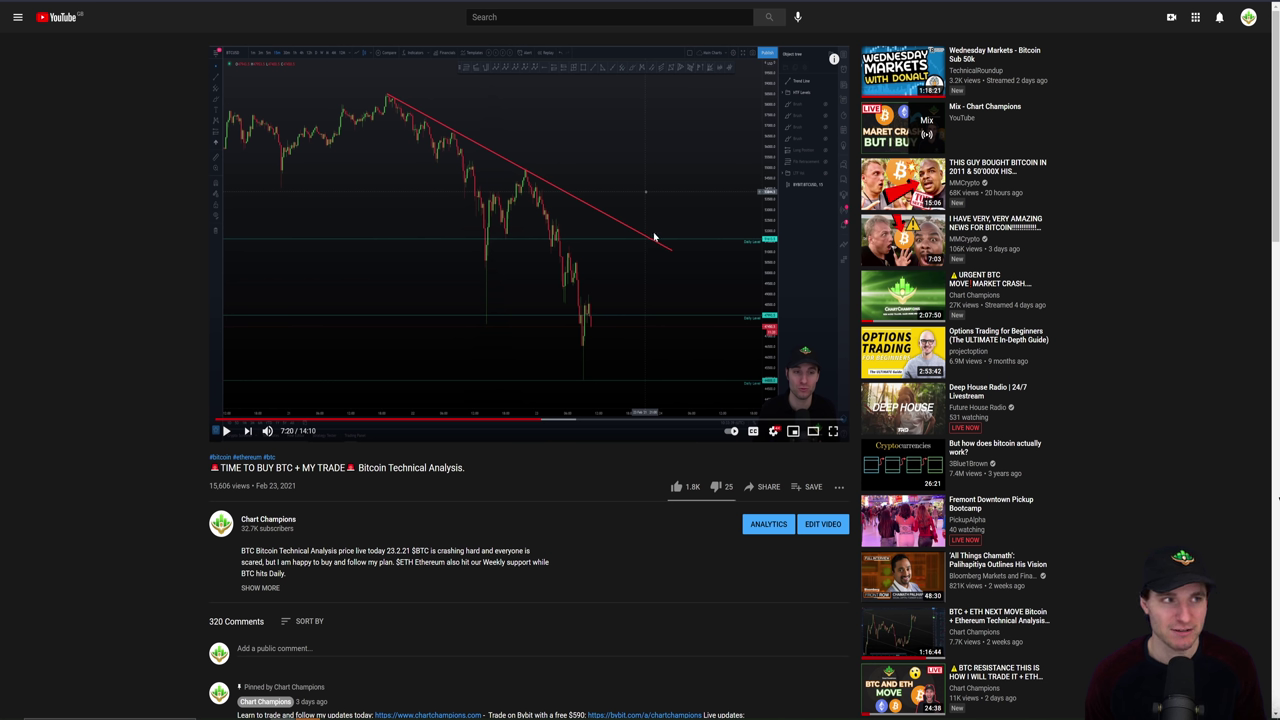
key("alt+Tab")
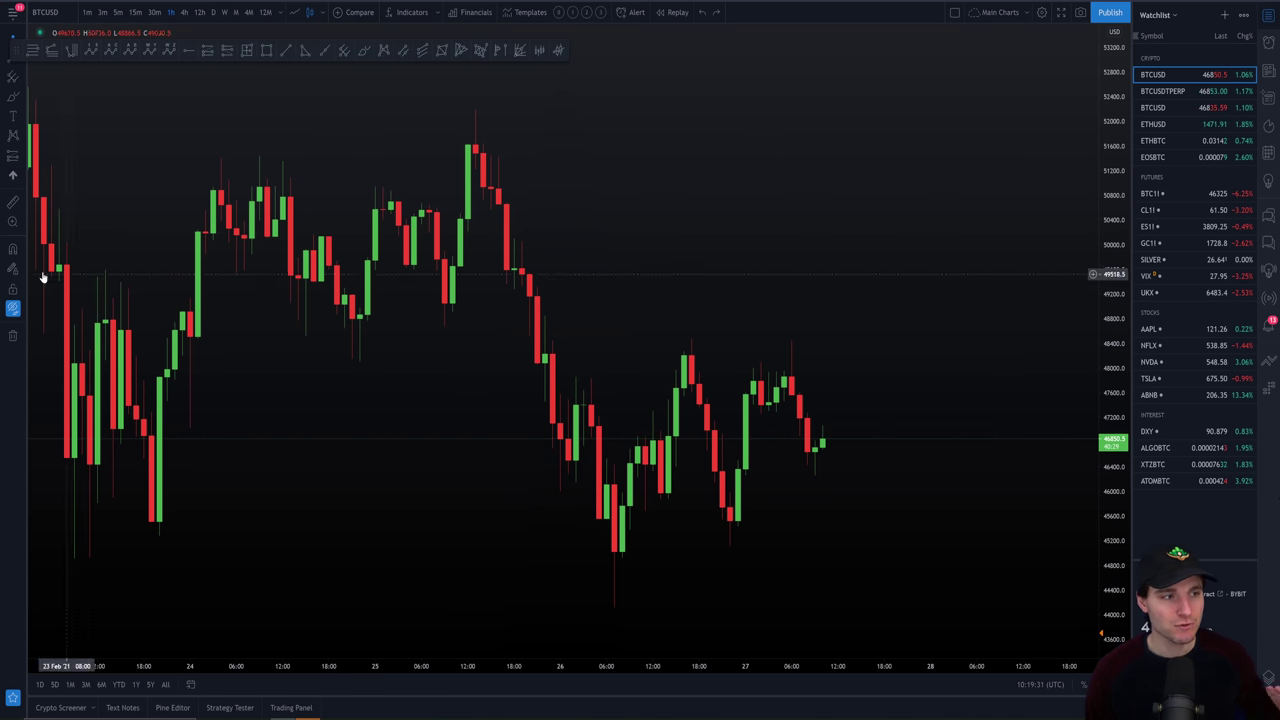
- Show the hidden drawings and delete the XABCD pattern, the Fibonacci retracement and the orange triangle around 24 Feb
left_click(12, 310)
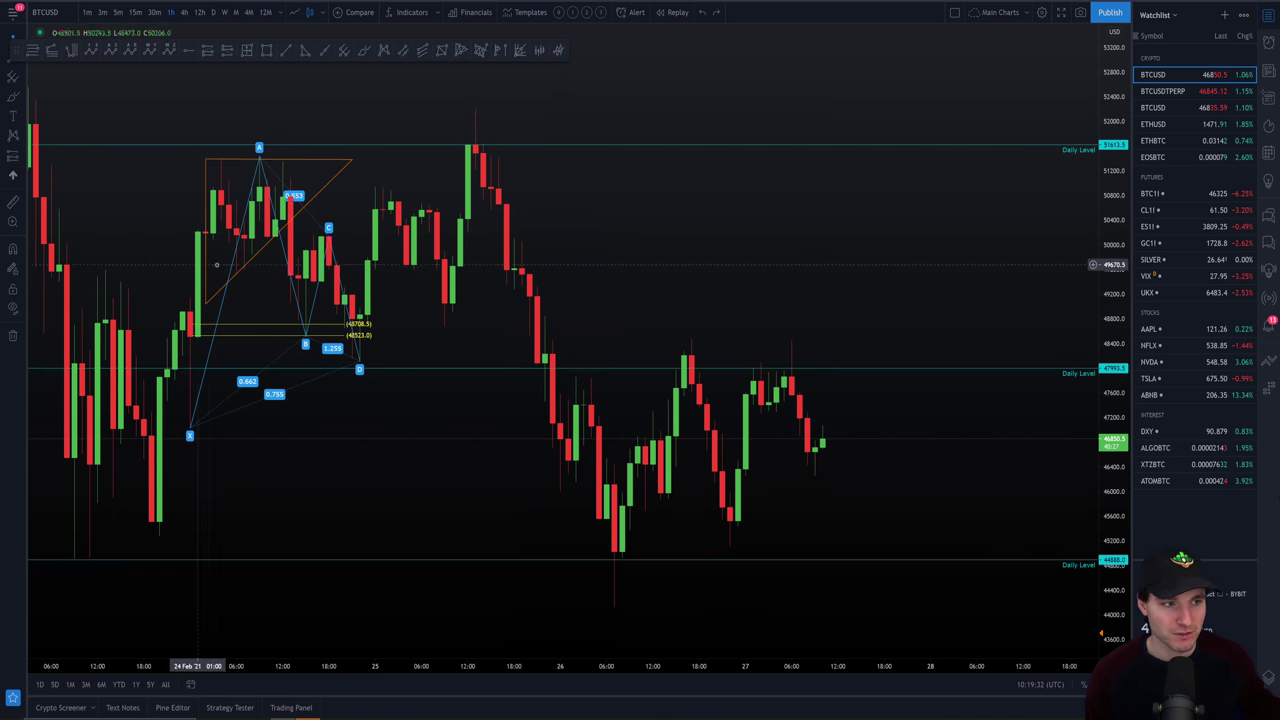
key("Delete")
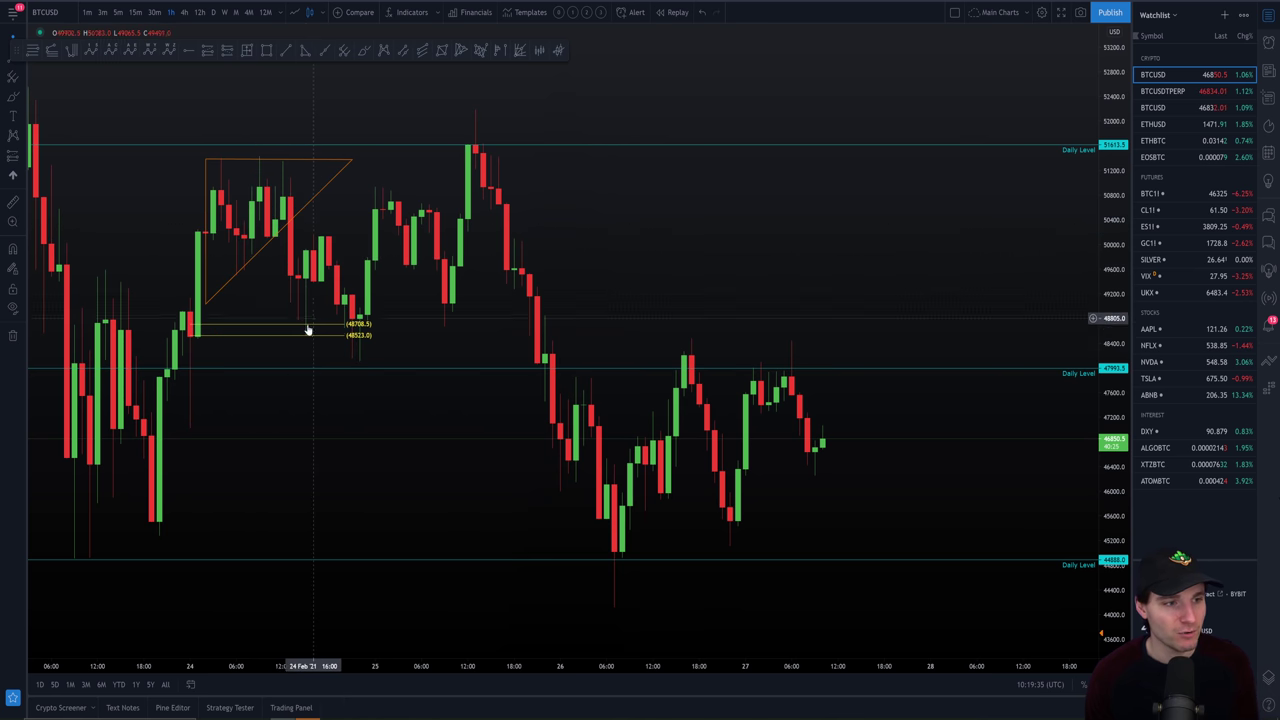
left_click(277, 329)
key("Delete")
left_click(321, 193)
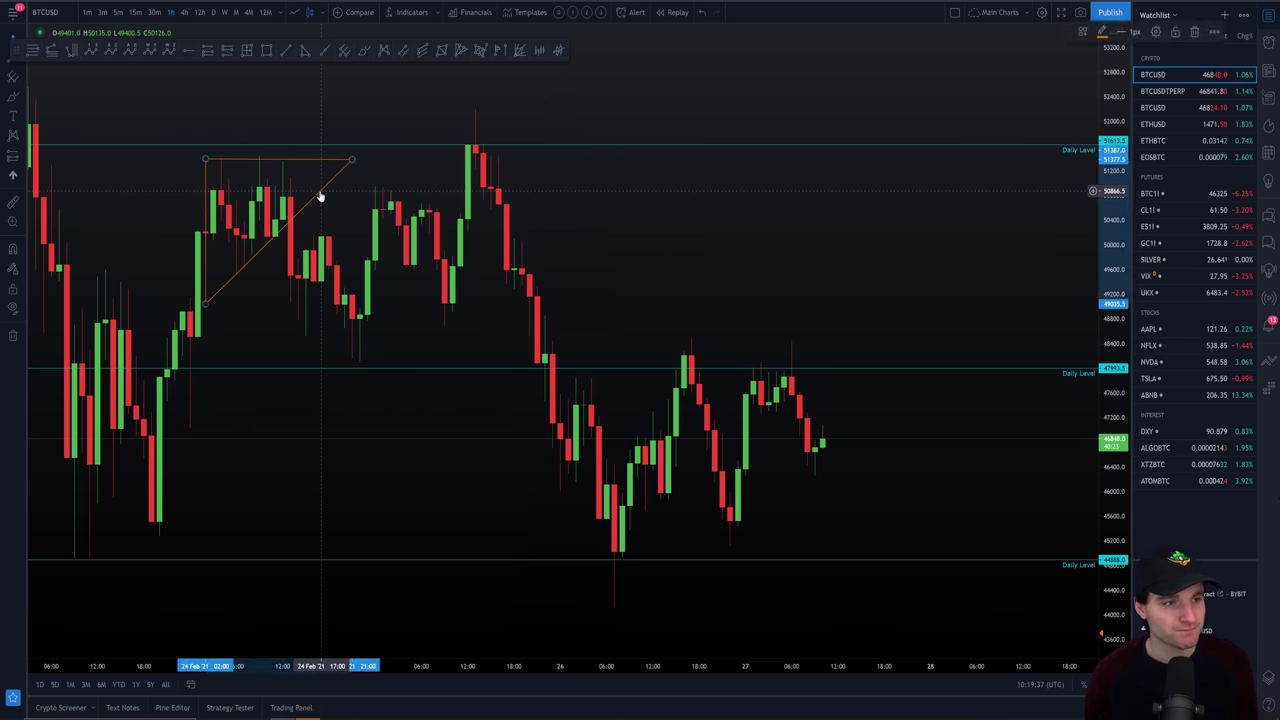
key("Delete")
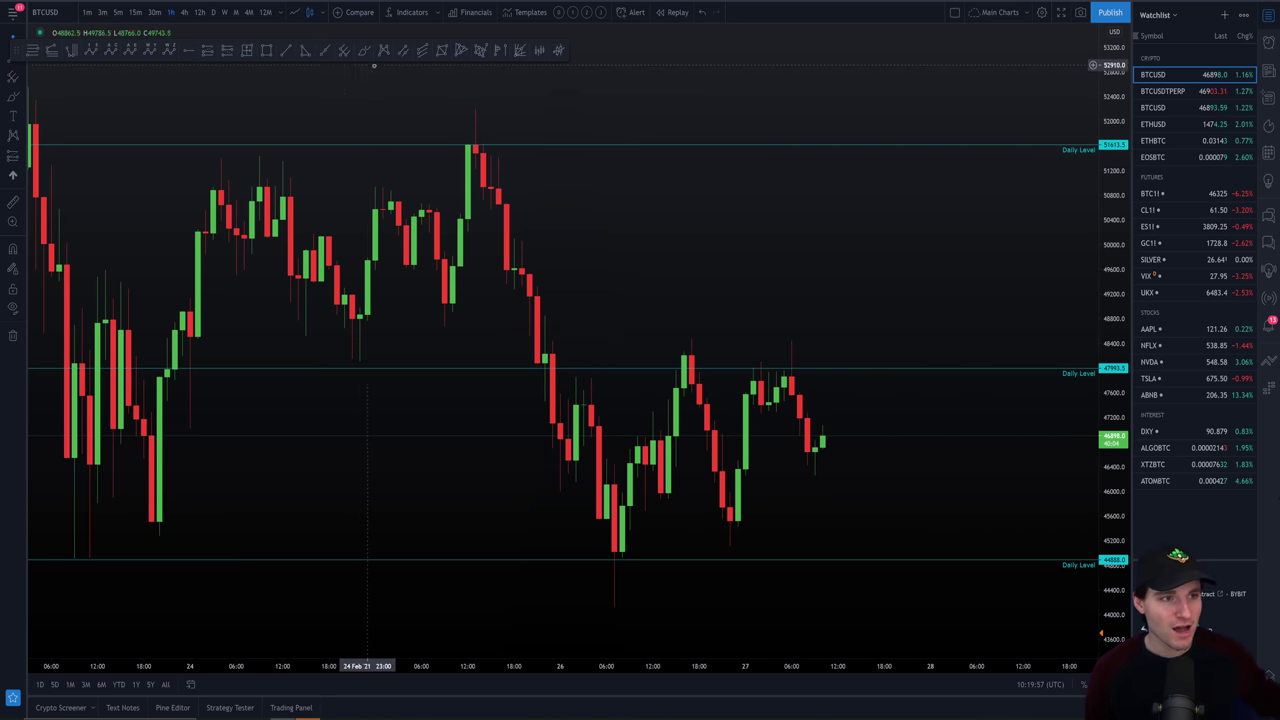
- Sketch a brush arc over the 25 Feb peak at the 51613.5 daily level and delete it
mouse_move(453, 157)
left_mouse_down()
mouse_move(457, 131)
mouse_move(491, 100)
mouse_move(515, 155)
left_mouse_up()
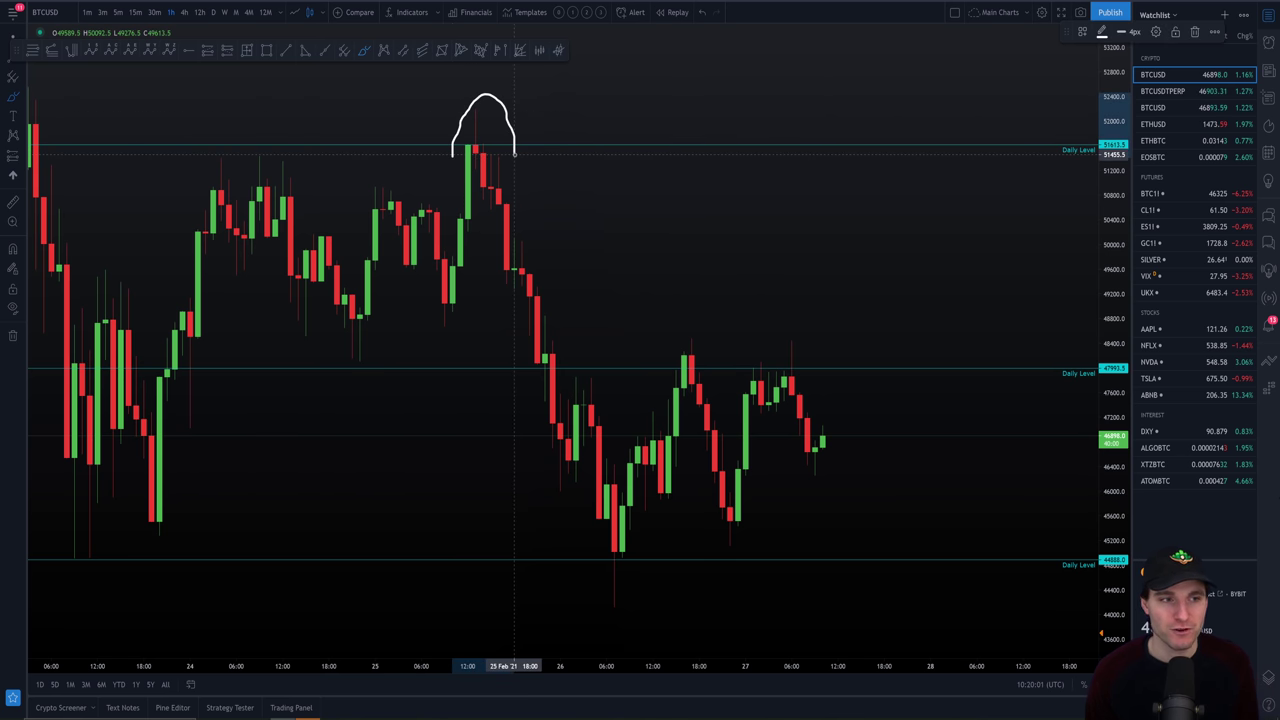
key("Delete")
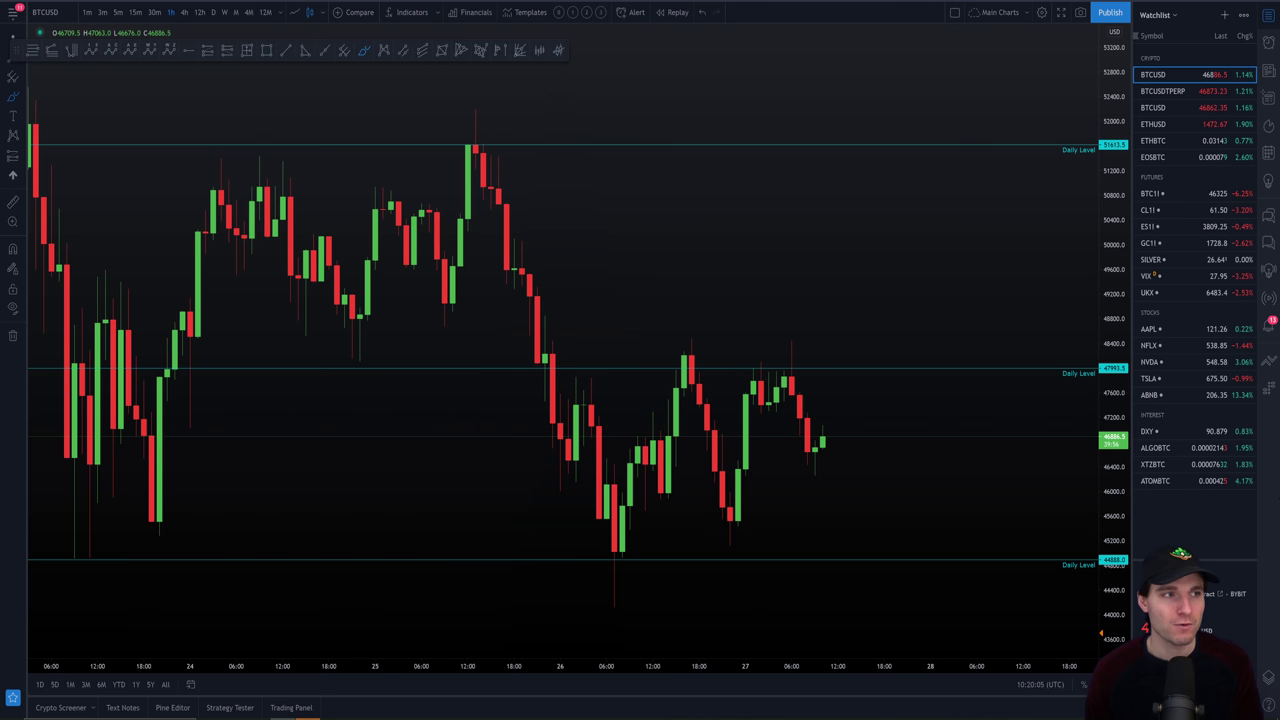
- Switch to YouTube to review the earlier Bitcoin analysis and the "Friday Morning Update 26.02.21" video, and return to the TradingView chart
key("alt+Tab")
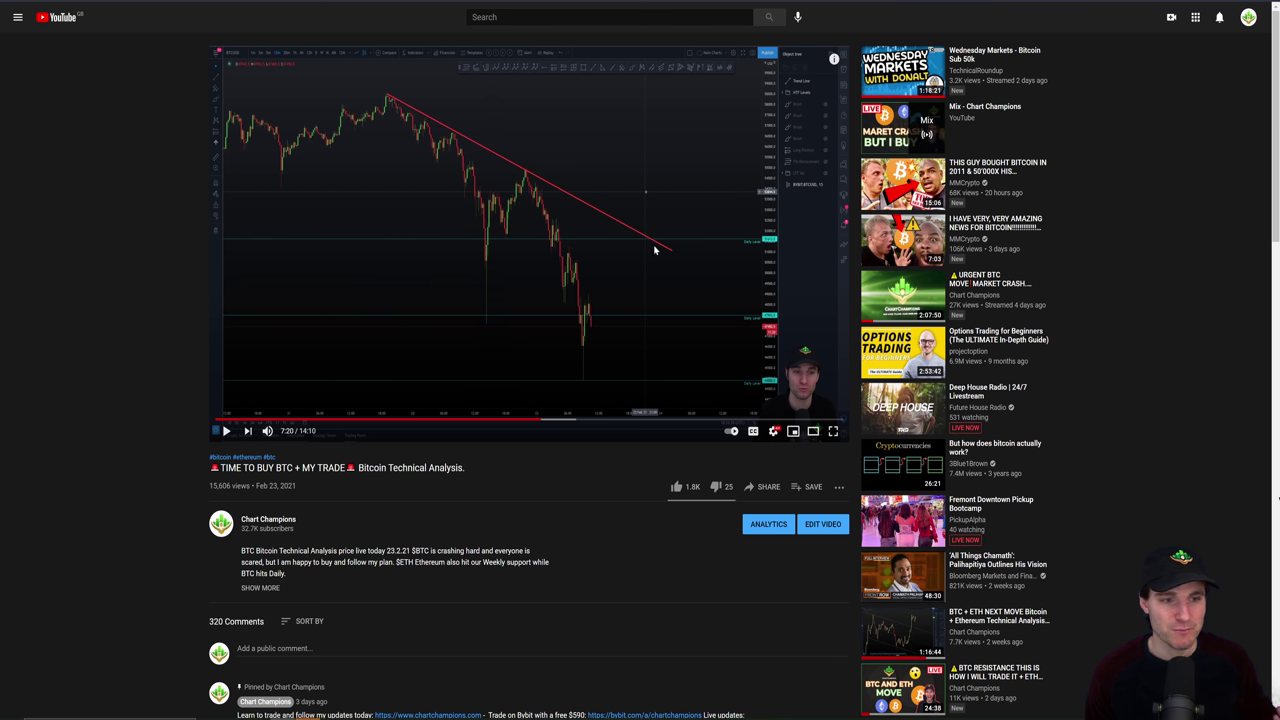
key("alt+Tab")
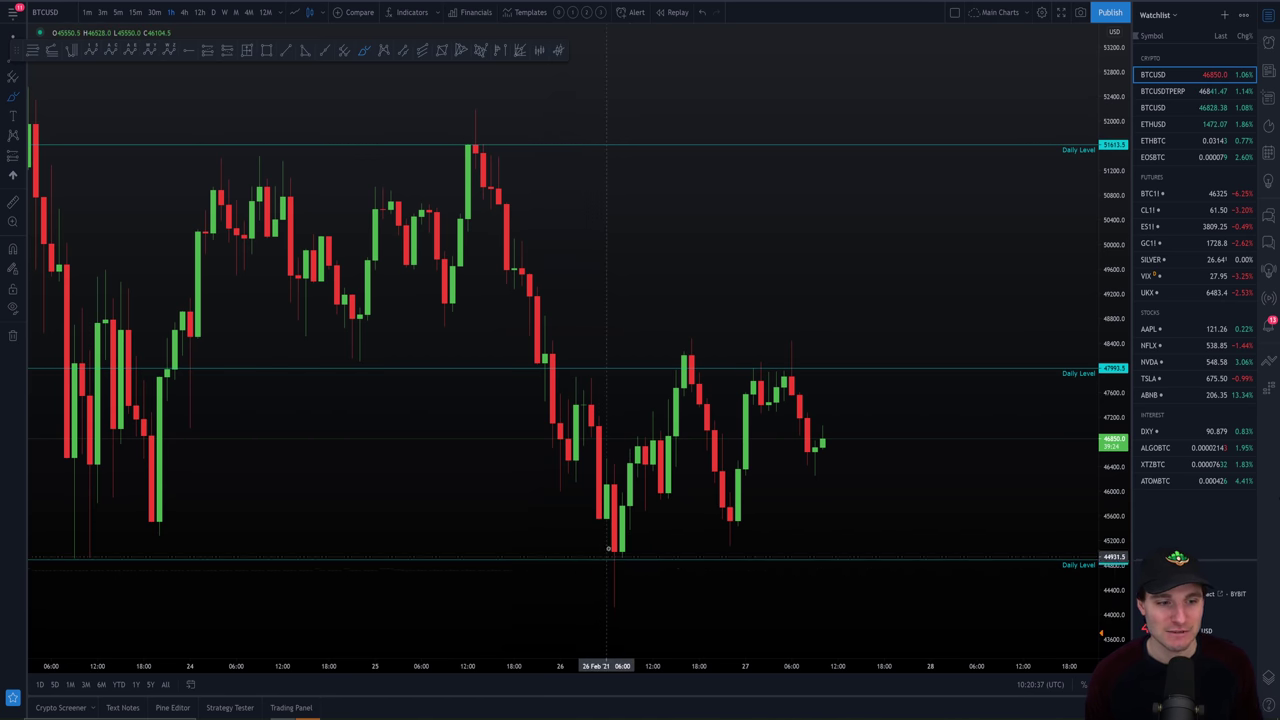
key("alt+Tab")
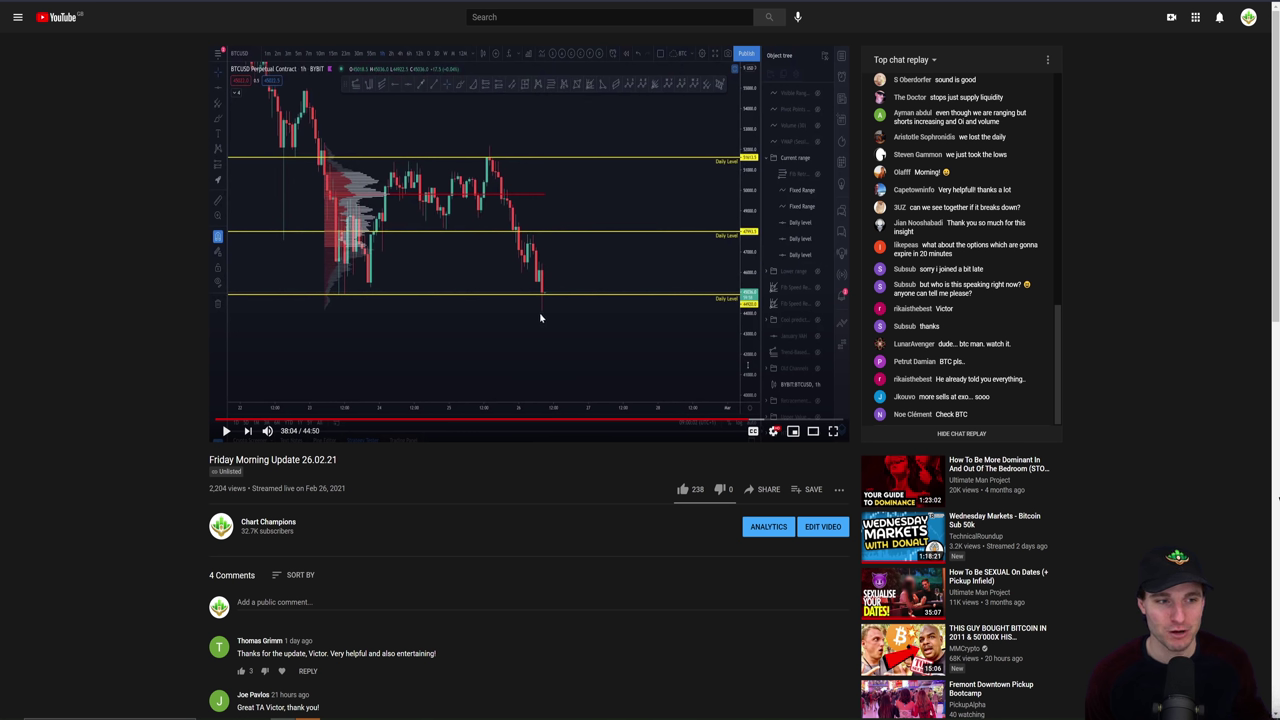
key("alt+Tab")
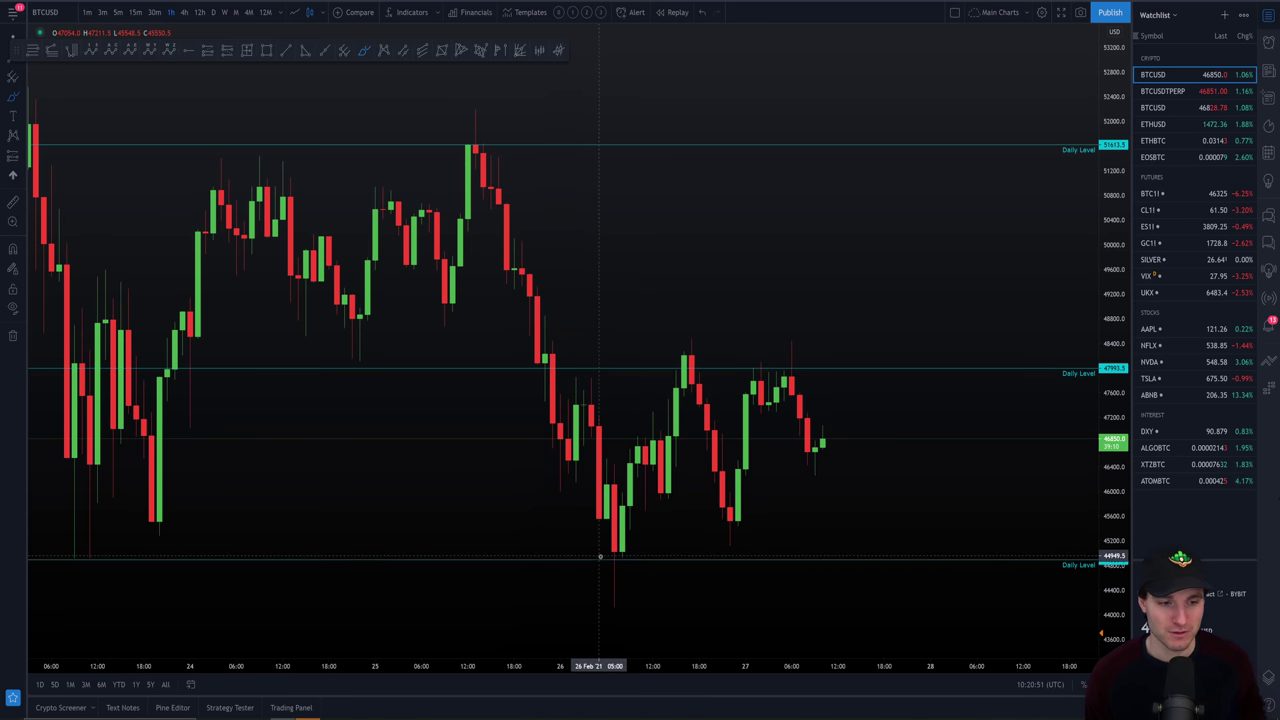
- Sketch a brush stroke from the 26 Feb low at the 44888 daily level up toward 47993.5 and undo it
mouse_move(598, 568)
left_mouse_down()
mouse_move(612, 610)
mouse_move(684, 358)
mouse_move(680, 380)
left_mouse_up()
key("ctrl+z")
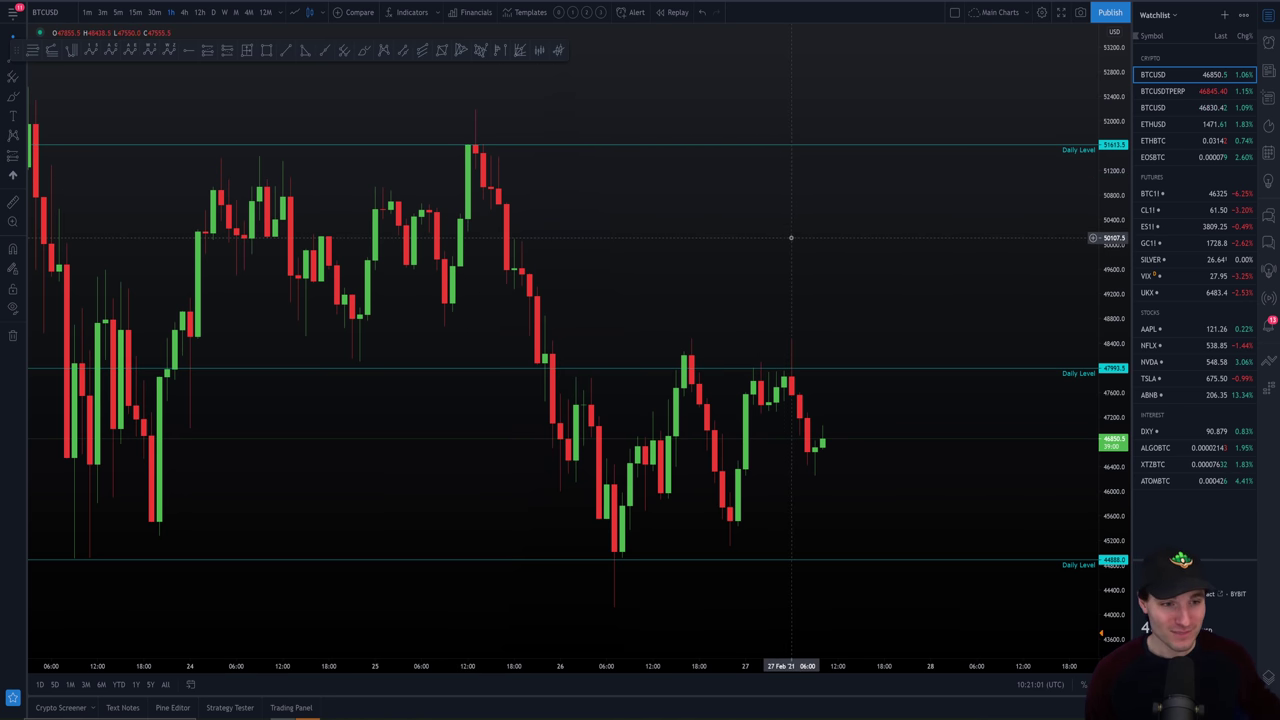
- Switch the BTCUSD chart to the 15-minute timeframe and examine the recent price action between the daily levels
left_click_drag(783, 243, 771, 243)
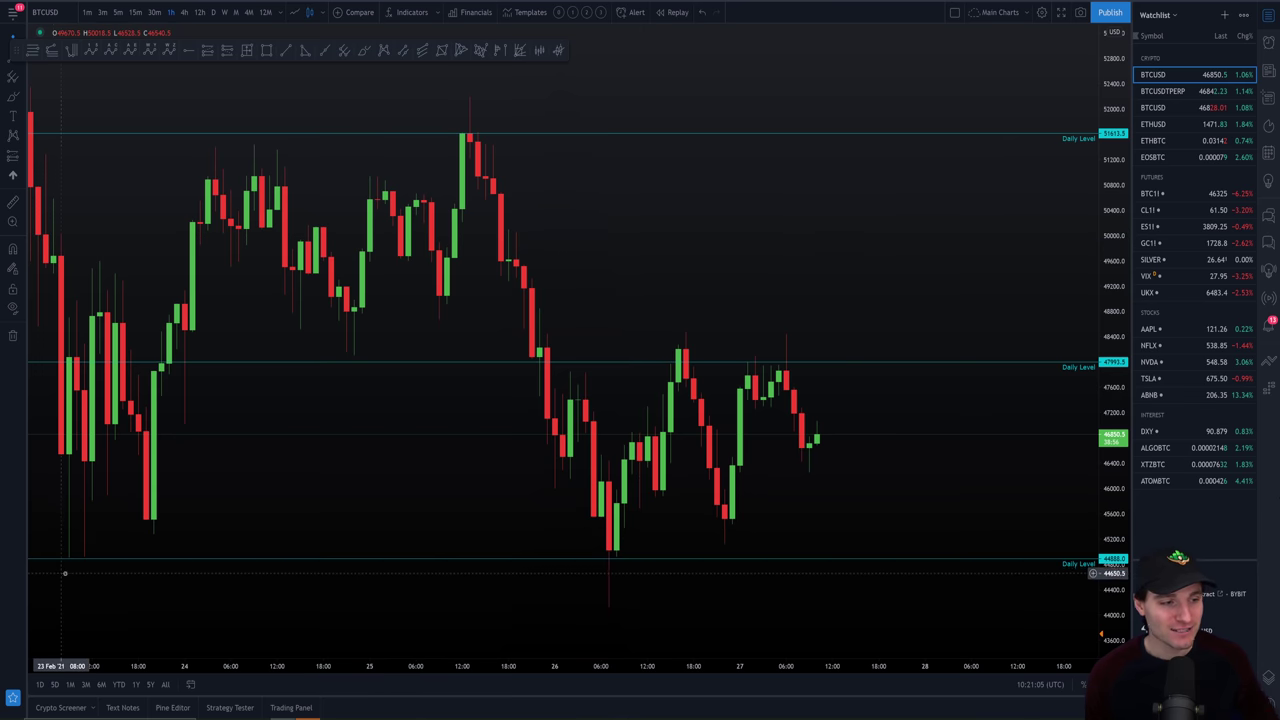
left_click_drag(64, 573, 67, 573)
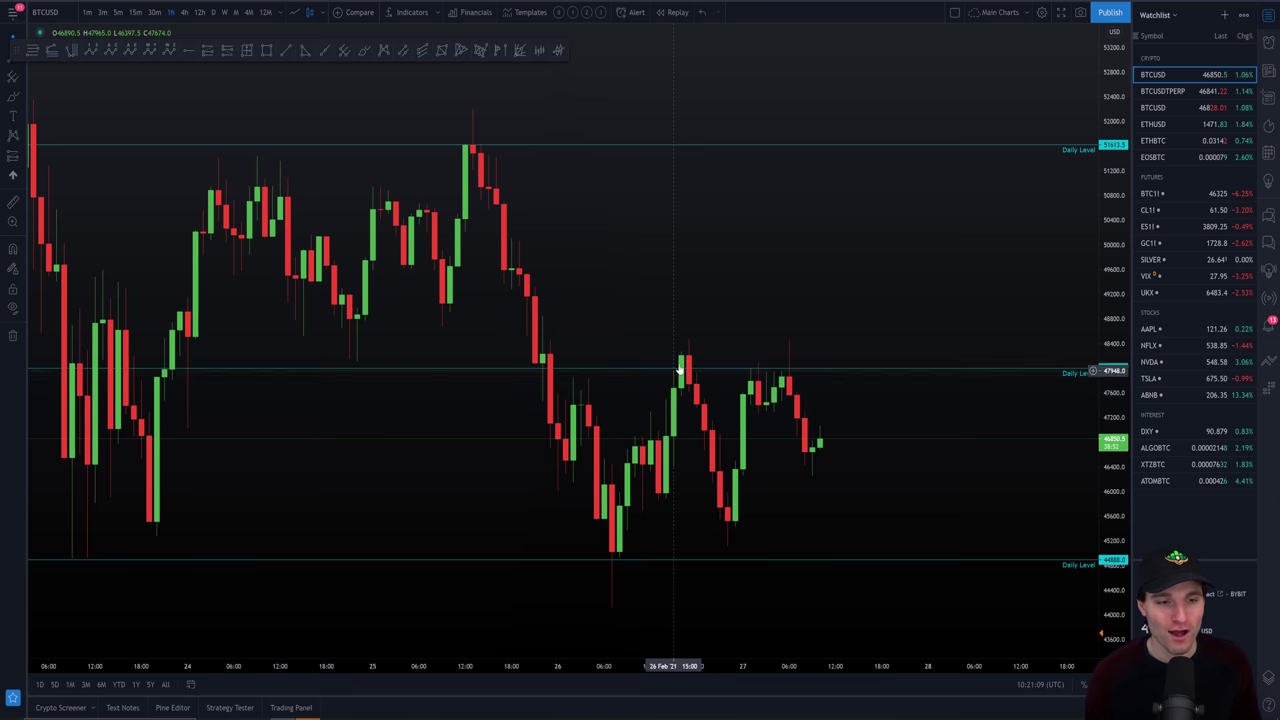
left_click_drag(815, 293, 799, 288)
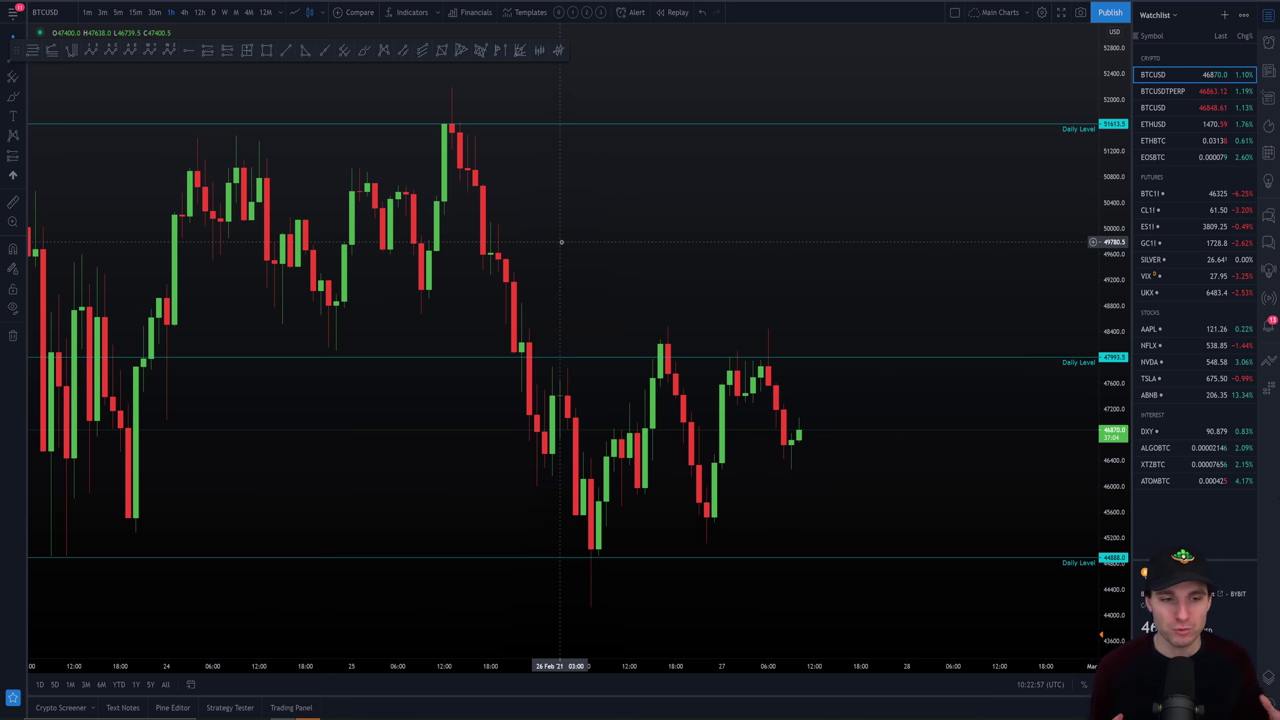
left_click(138, 13)
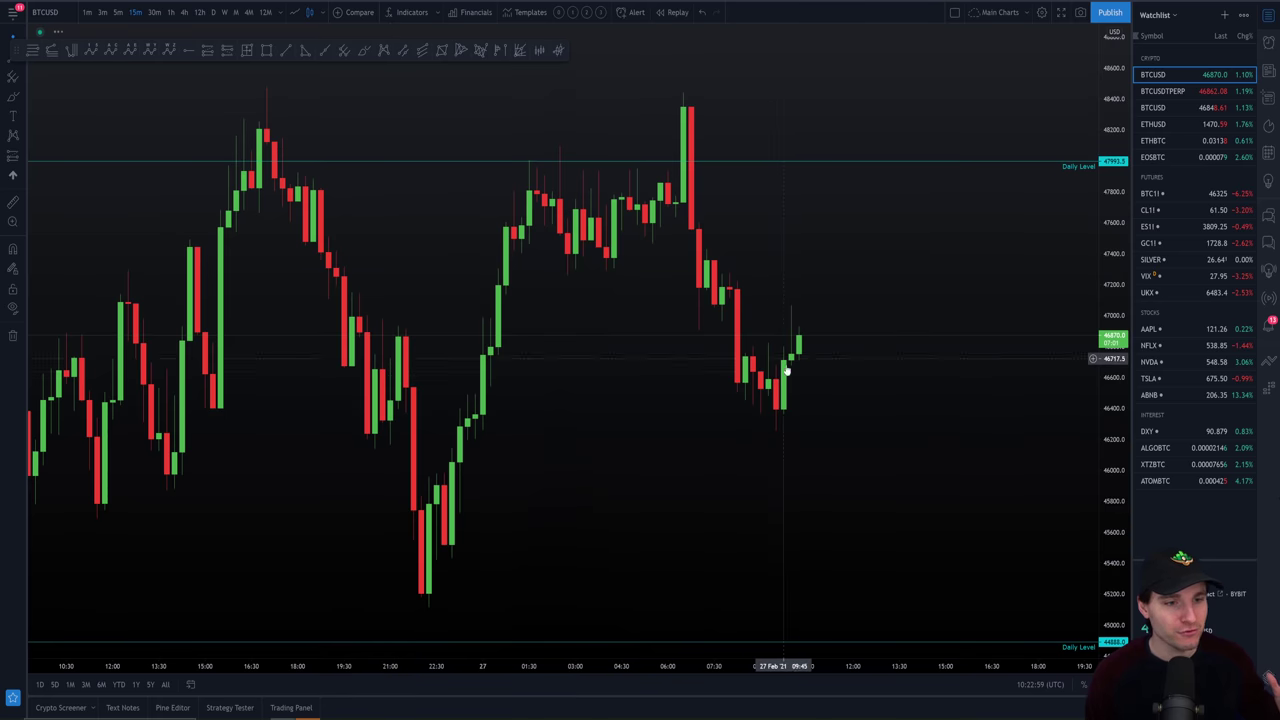
left_click_drag(937, 434, 853, 424)
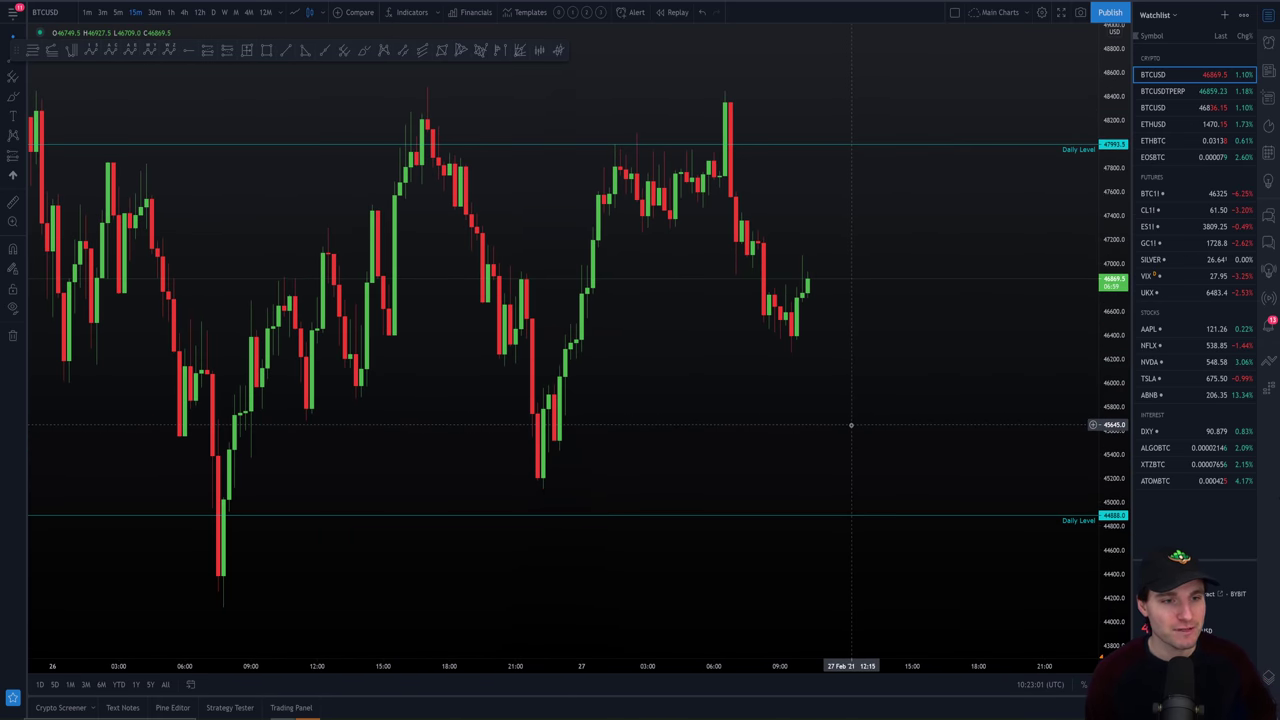
scroll(851, 425, "down", 3)
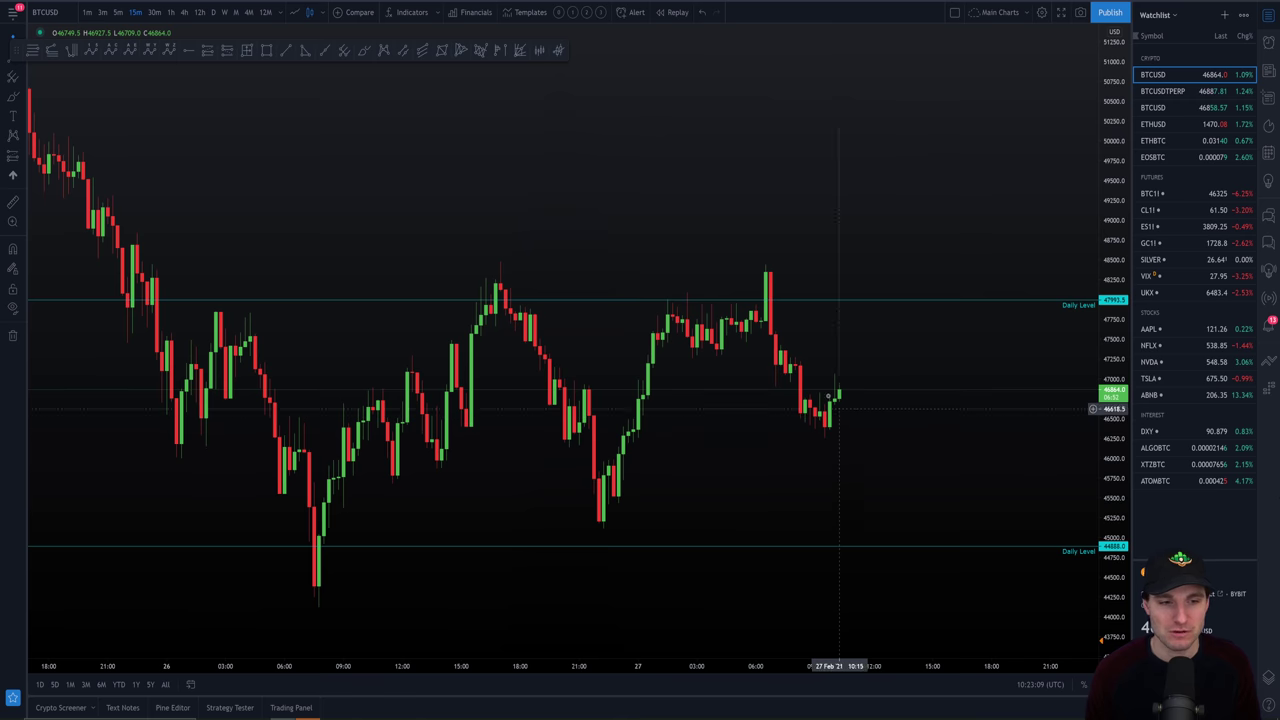
scroll(888, 435, "up", 3)
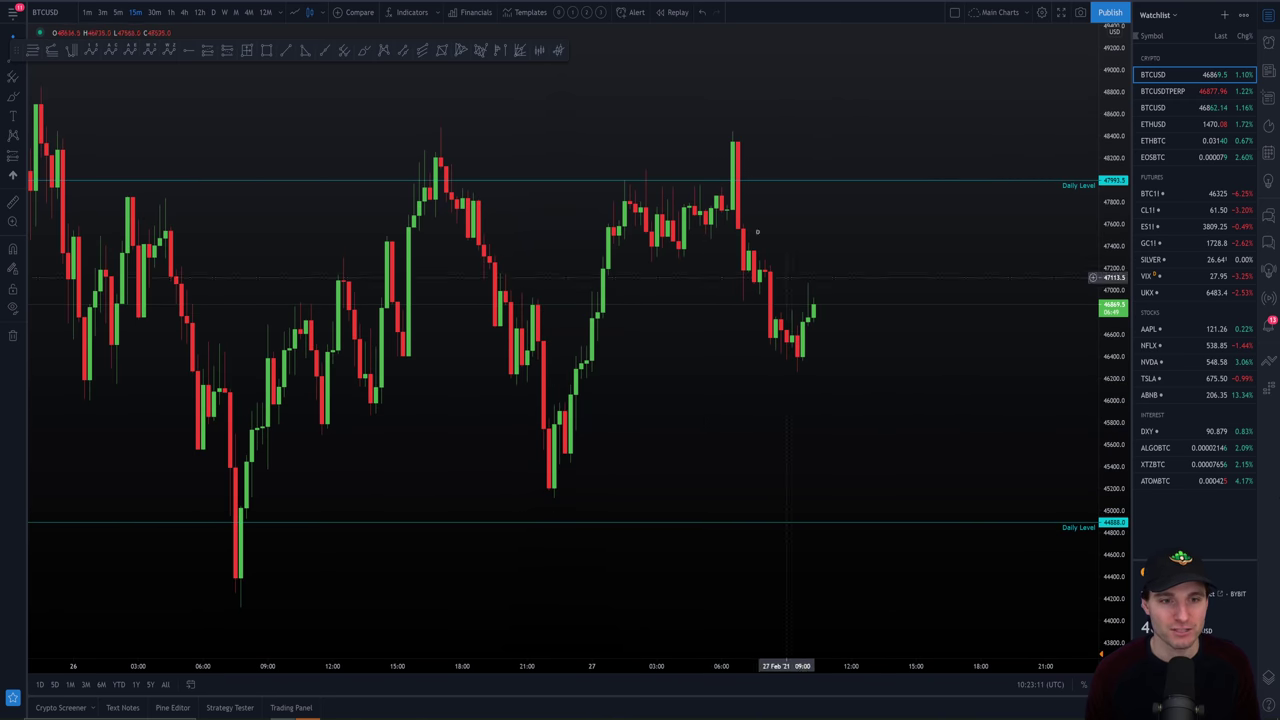
scroll(706, 476, "down", 1)
scroll(706, 476, "down", 3)
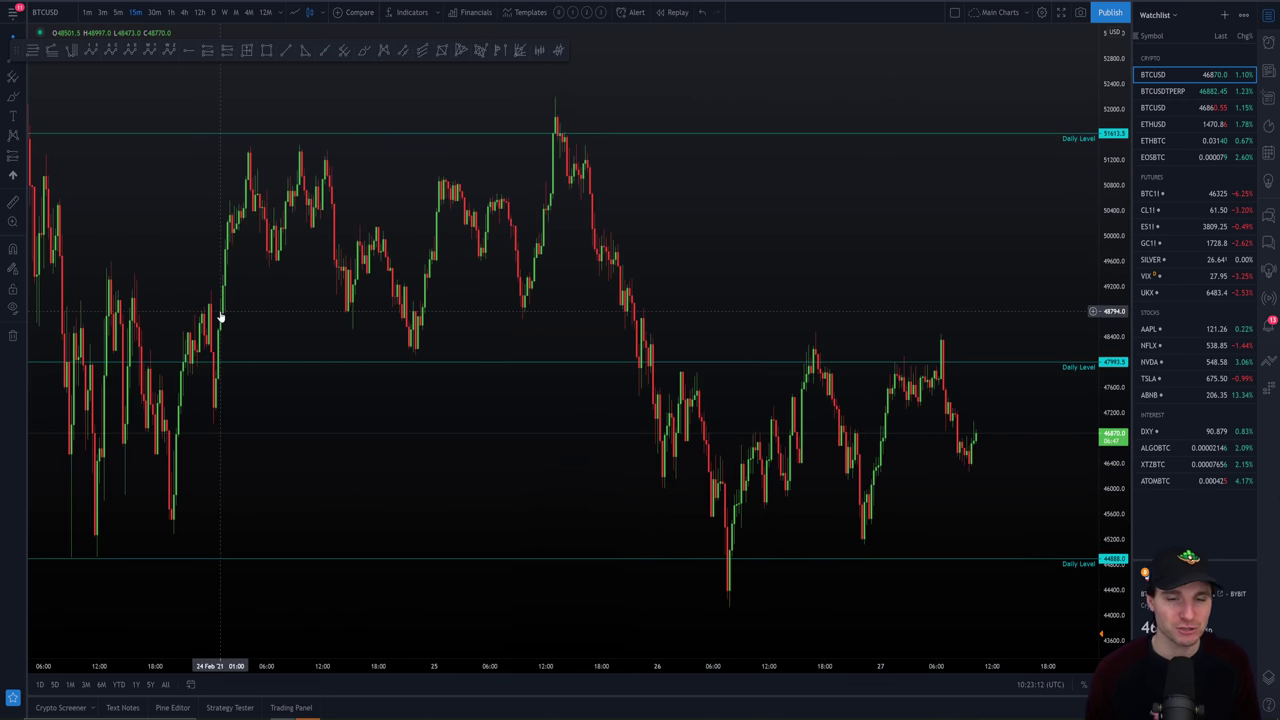
scroll(218, 327, "up", 5)
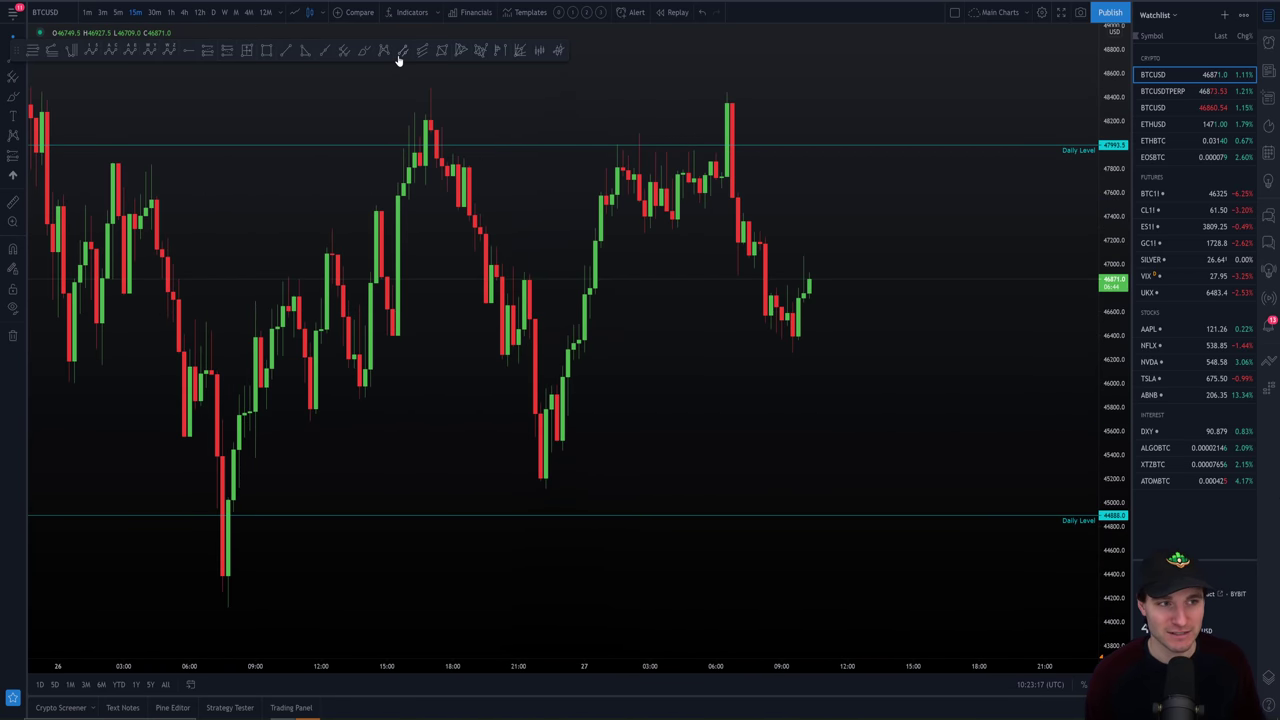
- Draw a rising parallel channel from the 26 Feb low at about 44124 through about 45389, with its upper line on the 26 Feb high
left_click(401, 51)
left_click(228, 604)
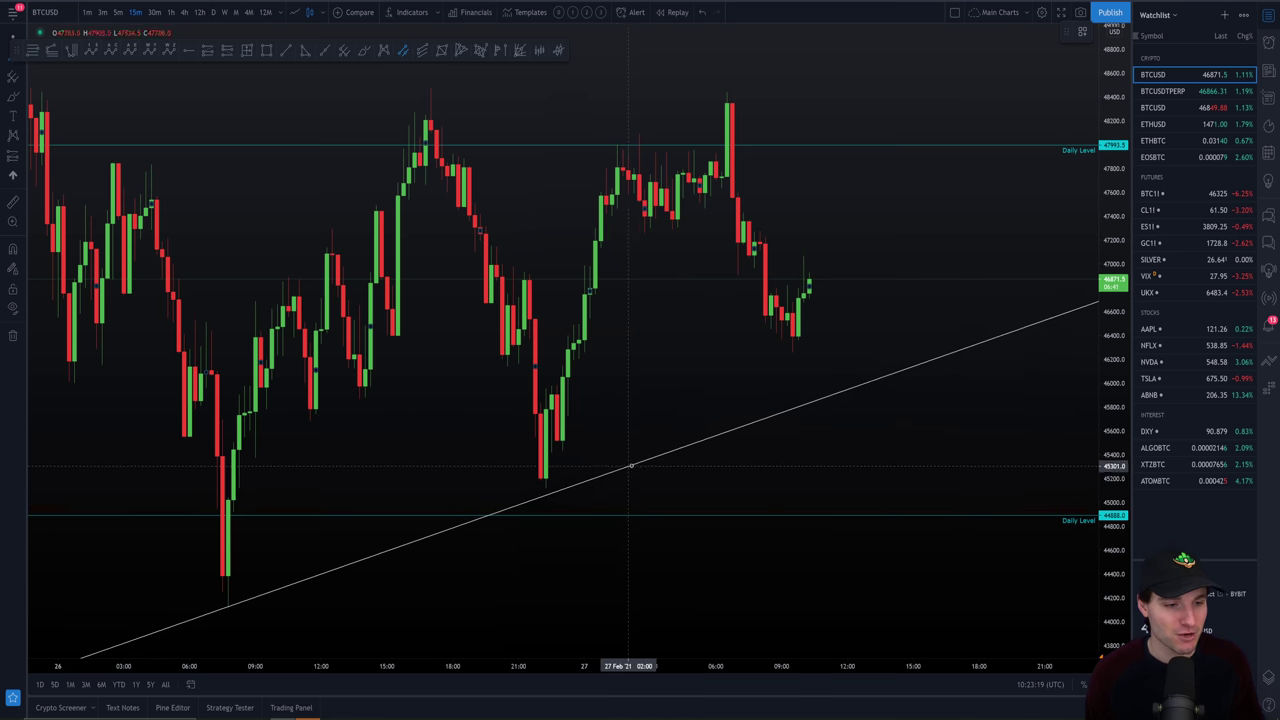
left_click(640, 456)
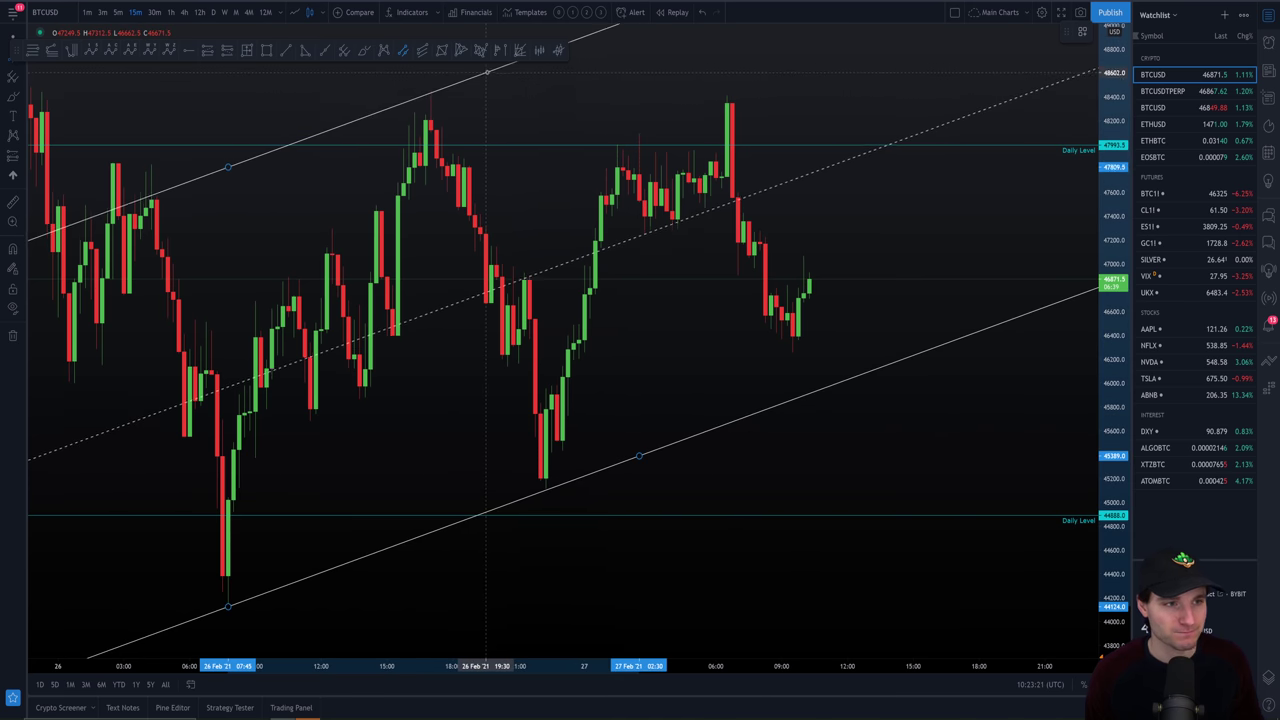
left_click(487, 72)
left_click_drag(1105, 390, 1104, 403)
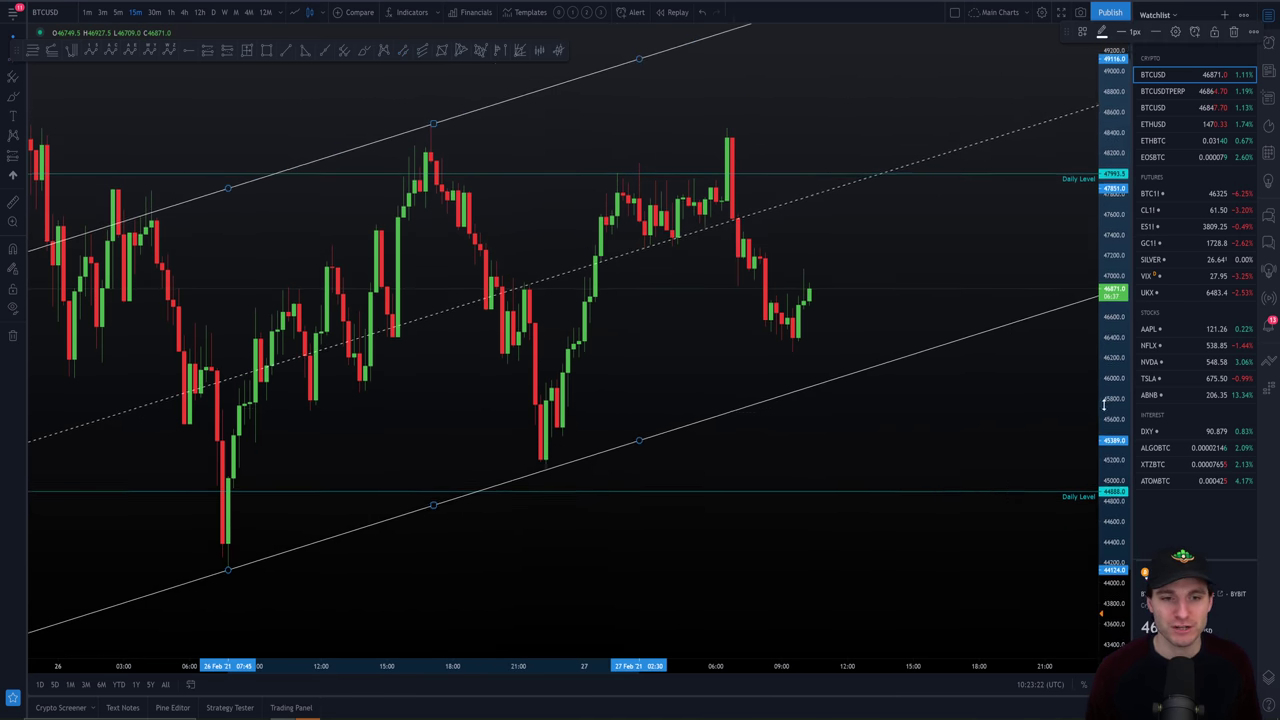
- Examine the price against the channel's midline and lower line, and delete the parallel channel
left_click_drag(1003, 412, 986, 457)
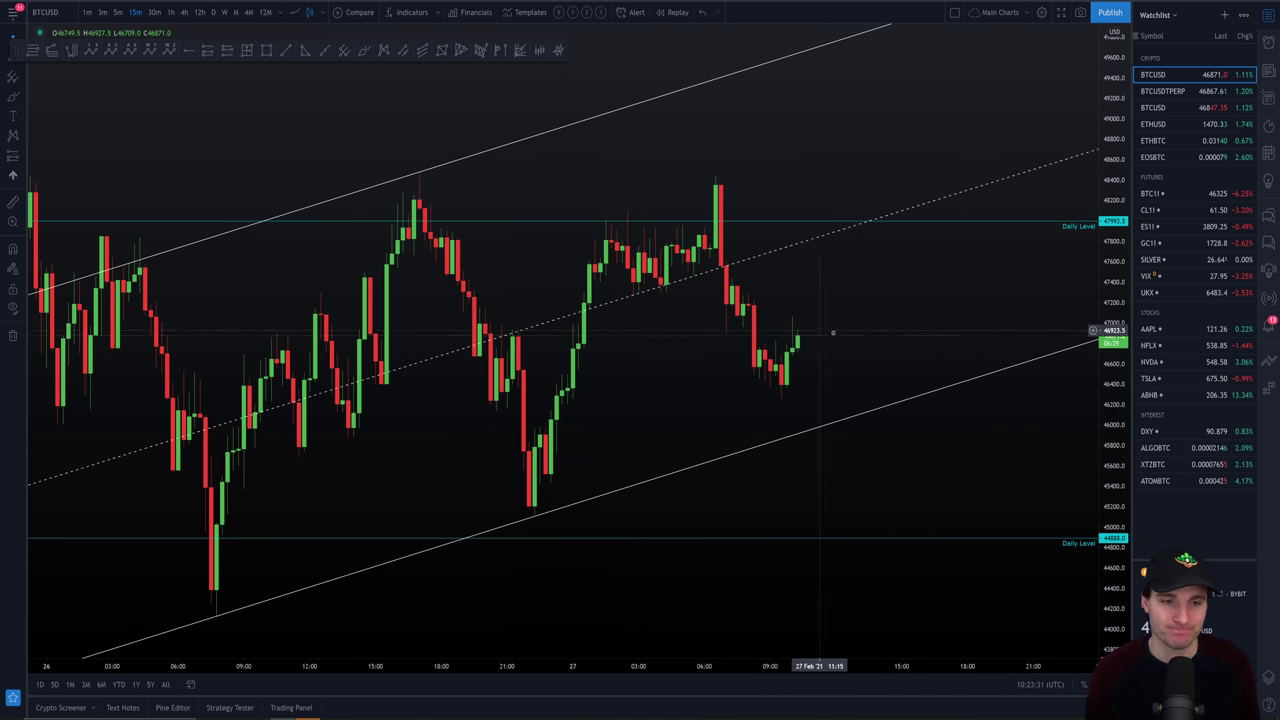
left_click_drag(1006, 406, 997, 443)
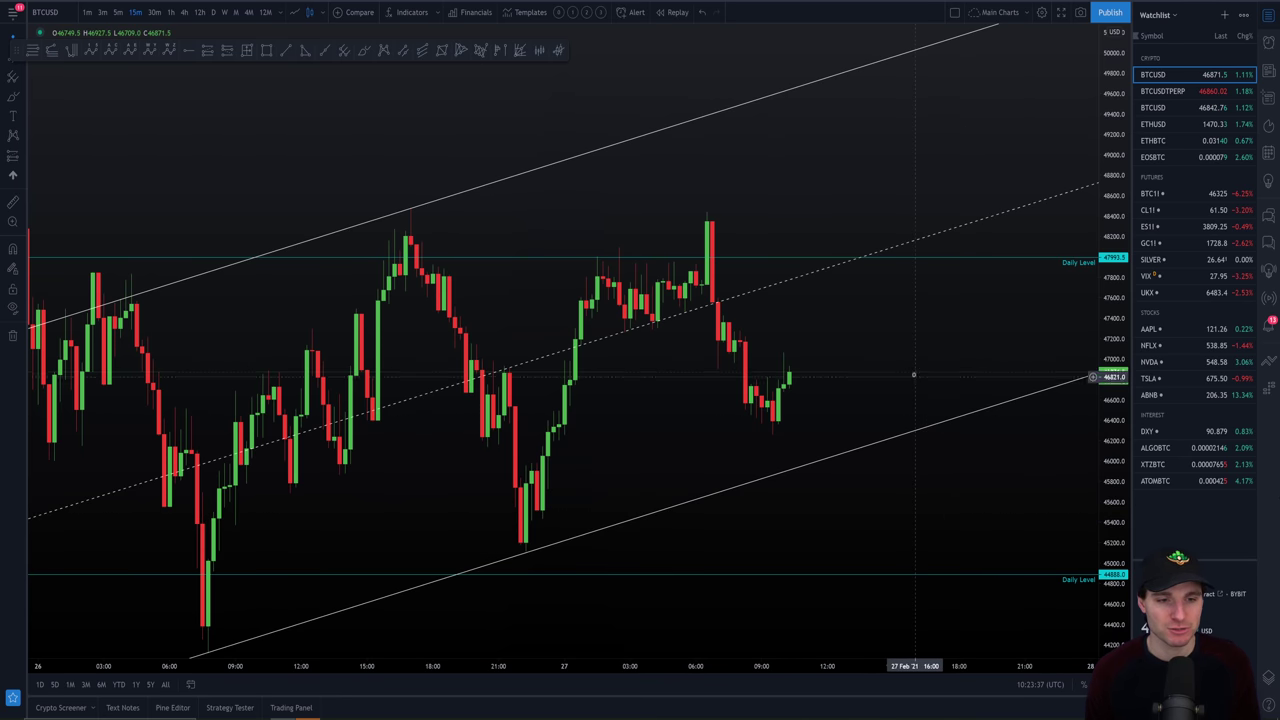
left_click_drag(927, 355, 818, 300)
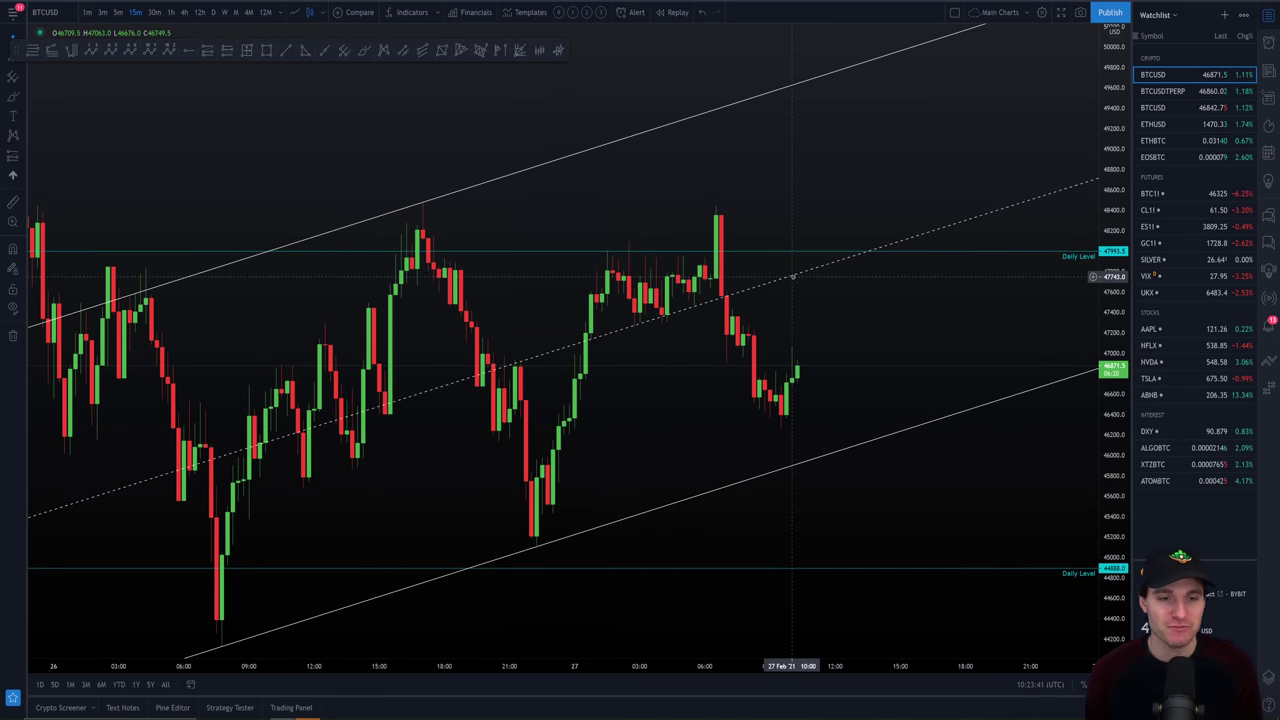
left_click(791, 278)
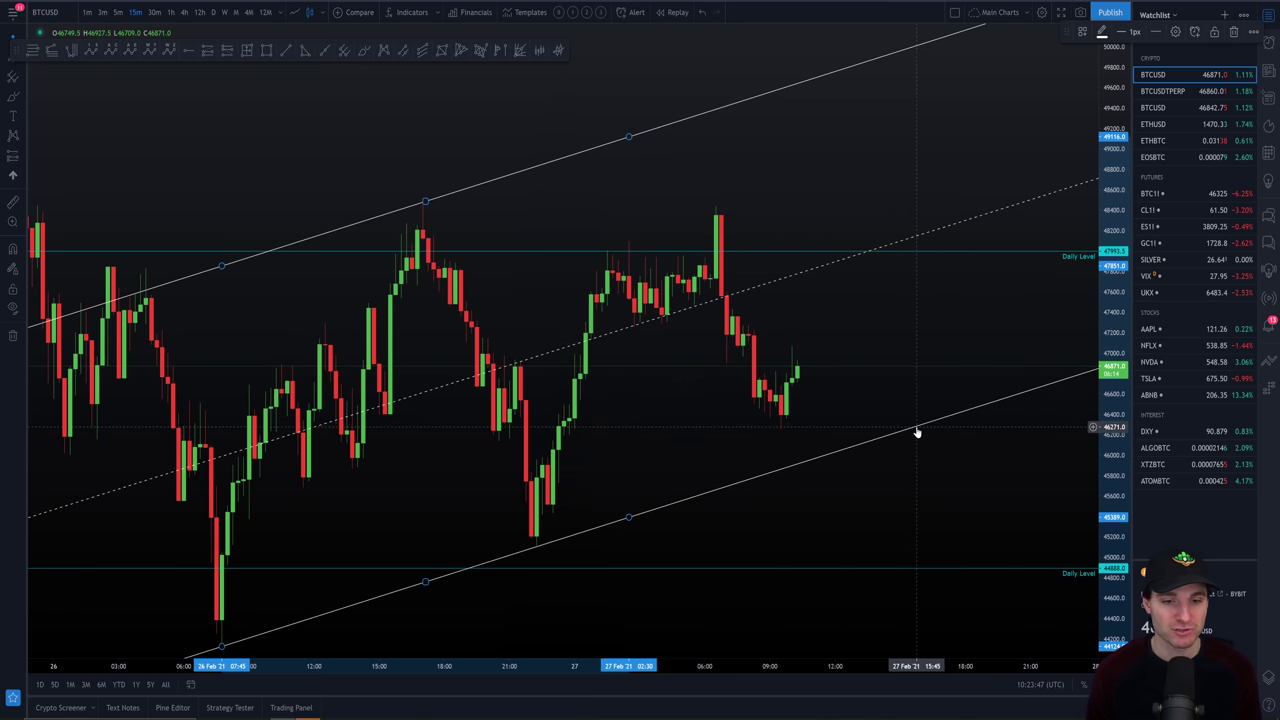
key("Delete")
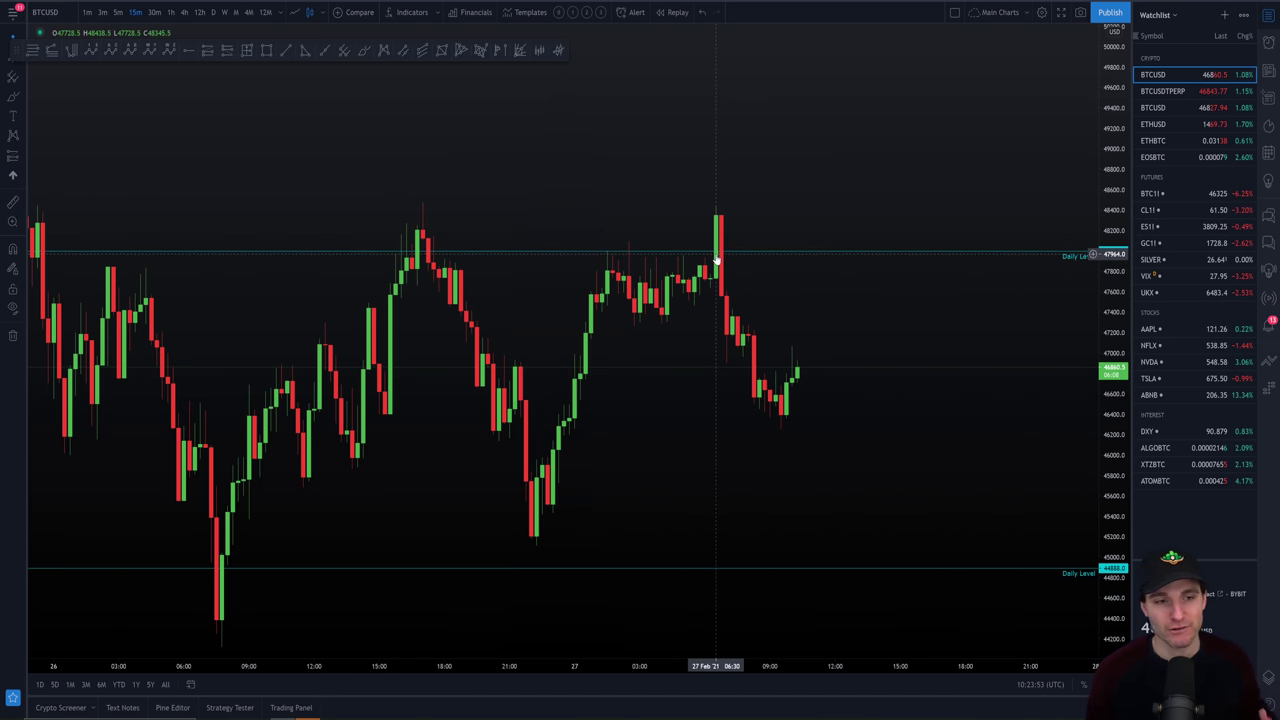
- Draw a Fibonacci retracement from the late 26 Feb low at about 45109 to the 27 Feb high at about 48437, applying the template with only two yellow levels
scroll(914, 406, "up", 3)
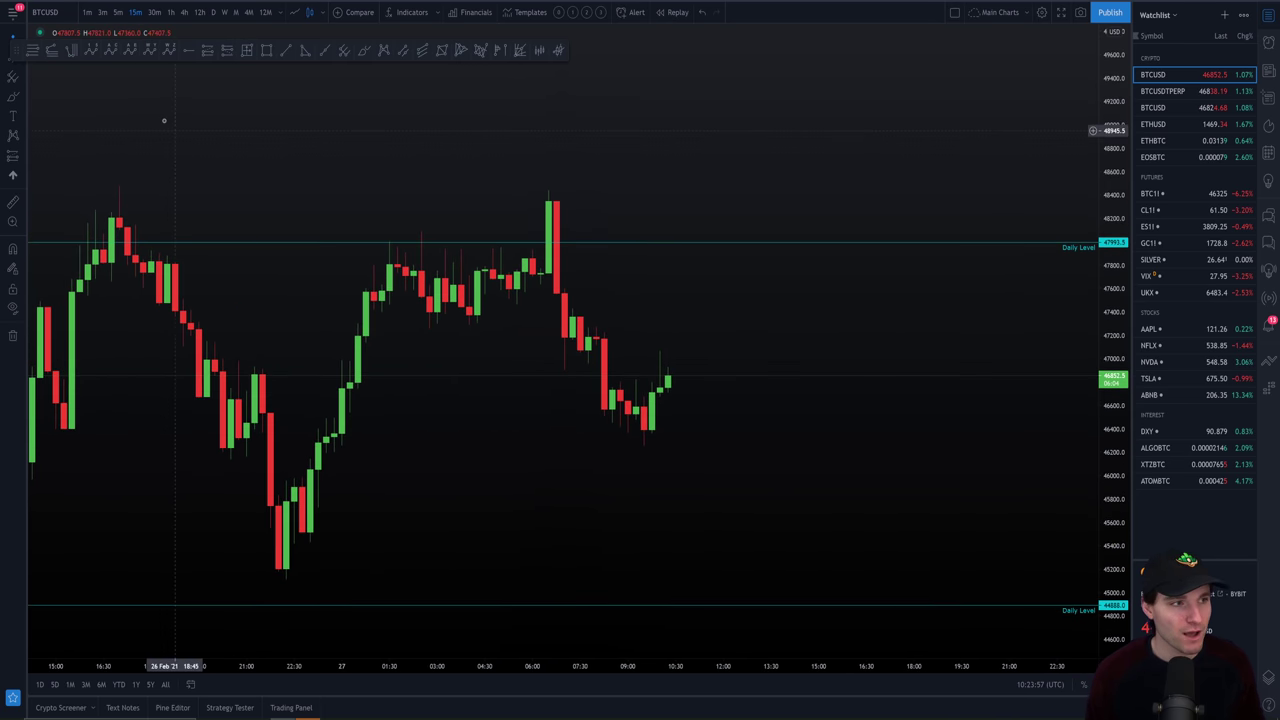
left_click(32, 52)
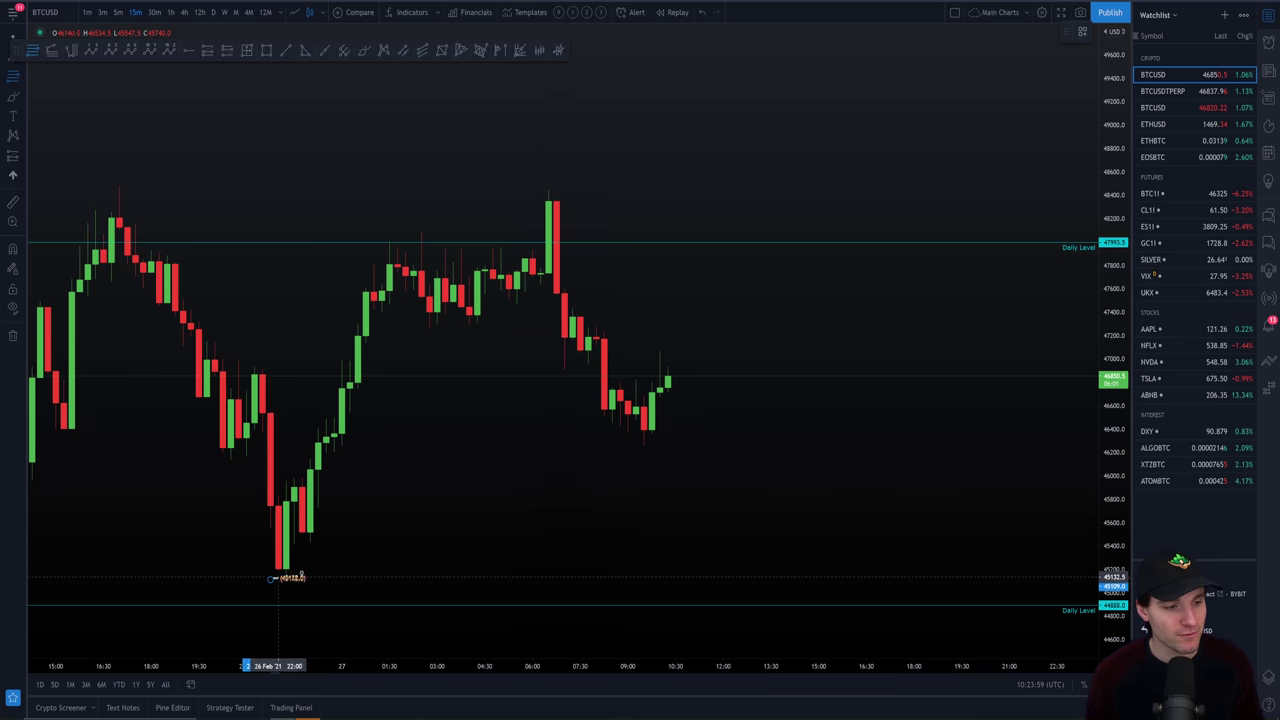
mouse_move(270, 579)
left_mouse_down()
mouse_move(812, 233)
mouse_move(787, 190)
left_mouse_up()
right_click(787, 190)
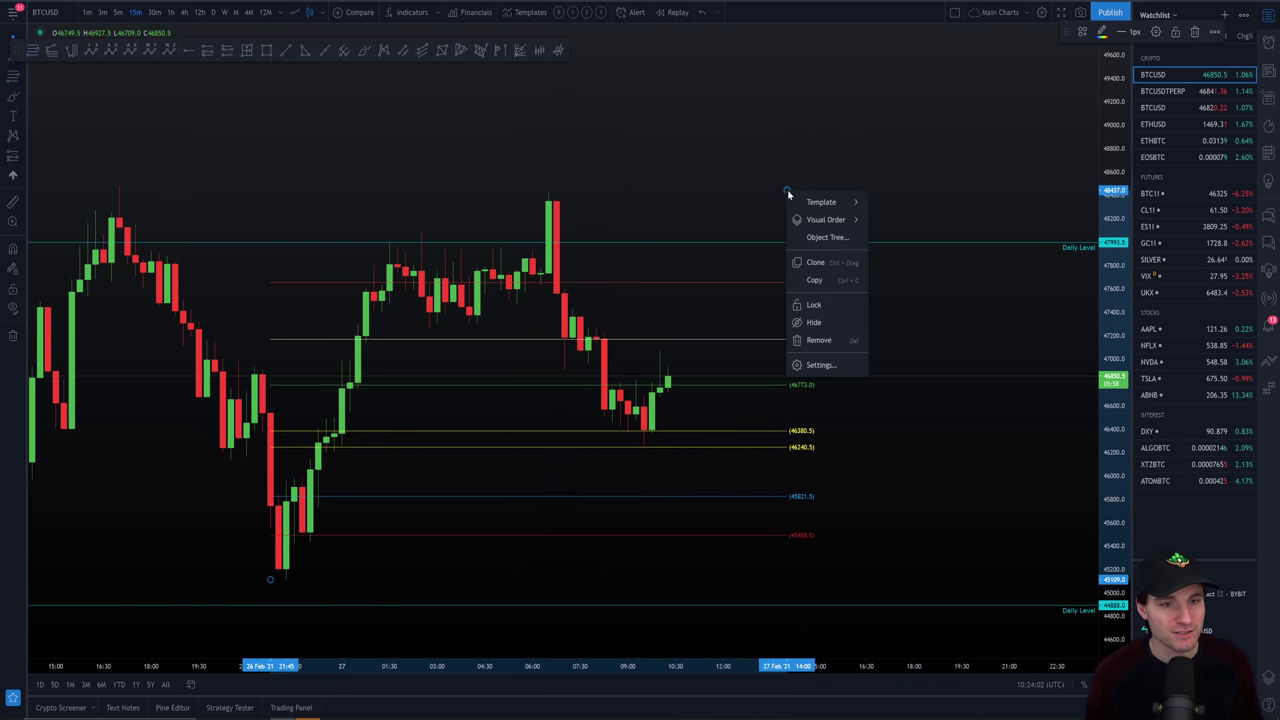
mouse_move(821, 202)
left_click(882, 265)
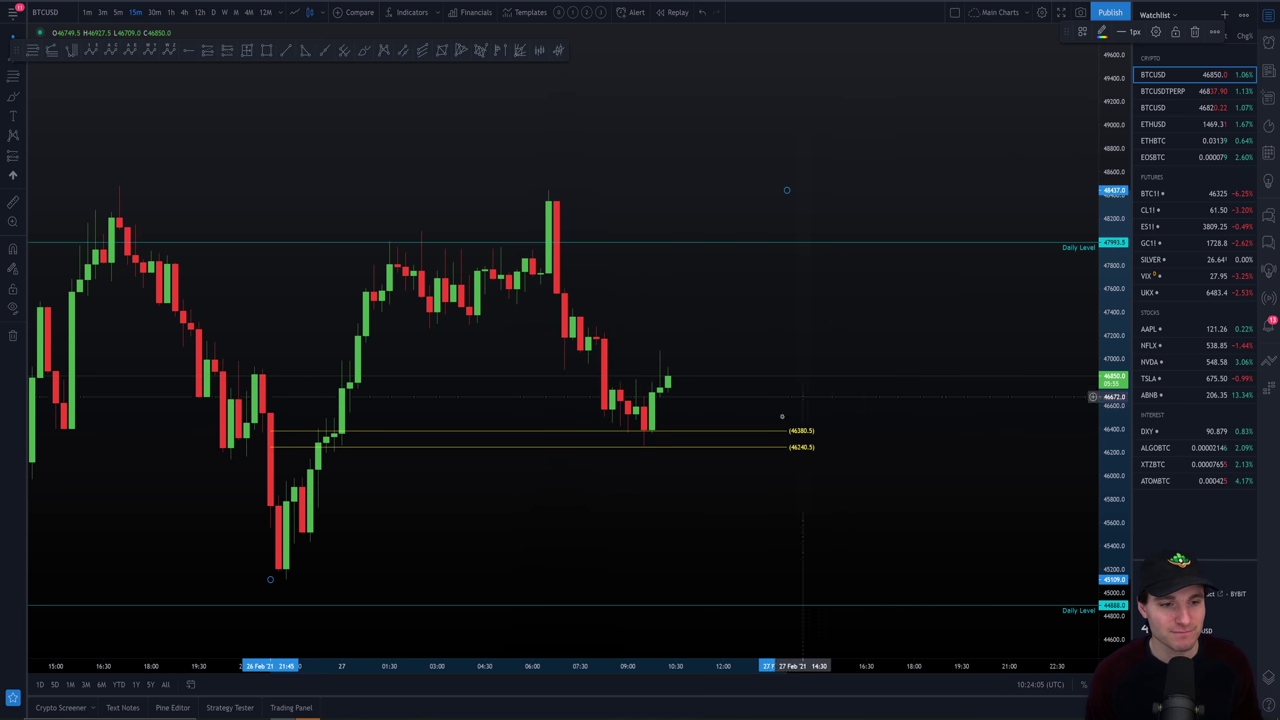
left_click(642, 465)
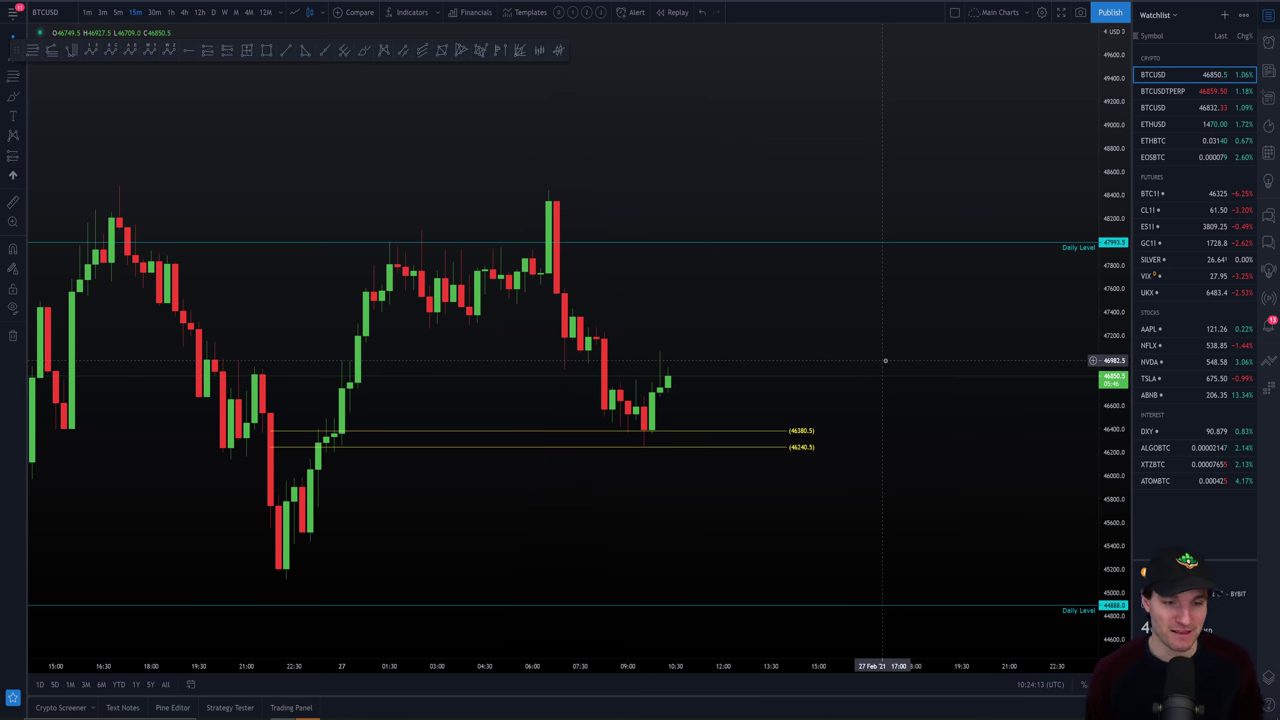
- Examine the recent price action around the 46380.5 and 46240.5 retracement levels and below the 47993.5 daily level
scroll(934, 358, "up", 3)
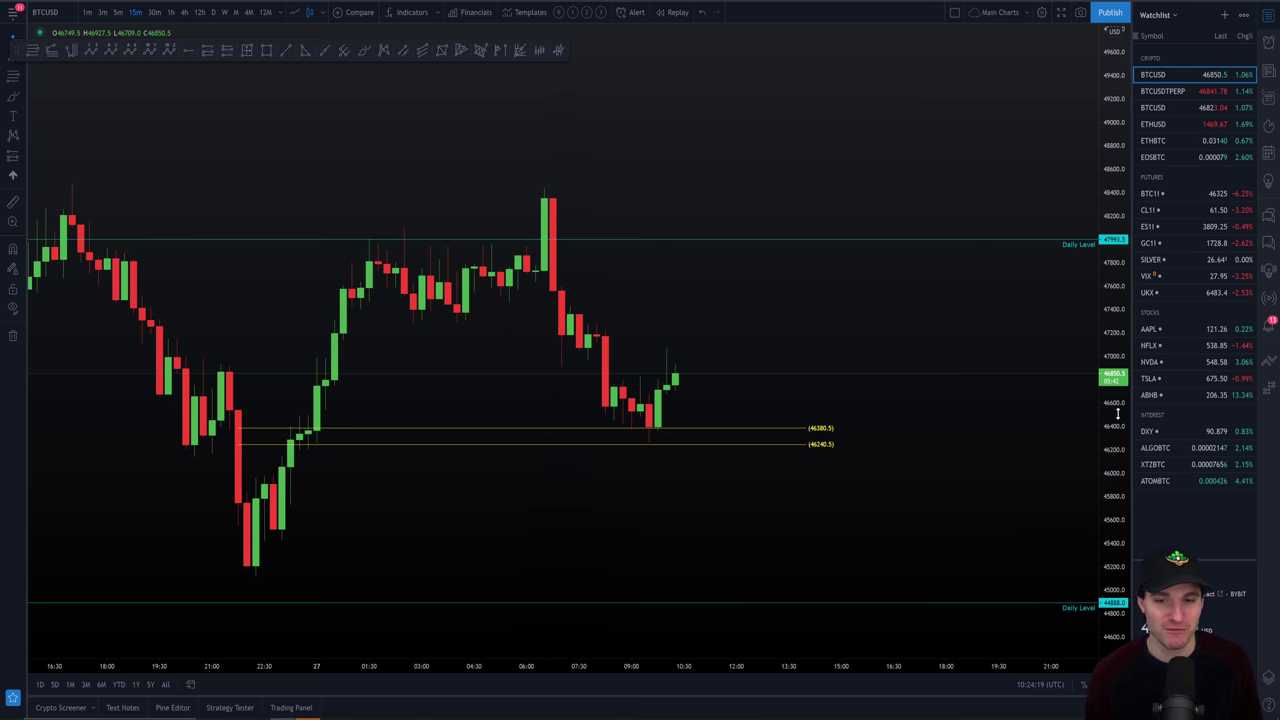
left_click_drag(1115, 410, 1116, 368)
left_click_drag(1040, 380, 966, 389)
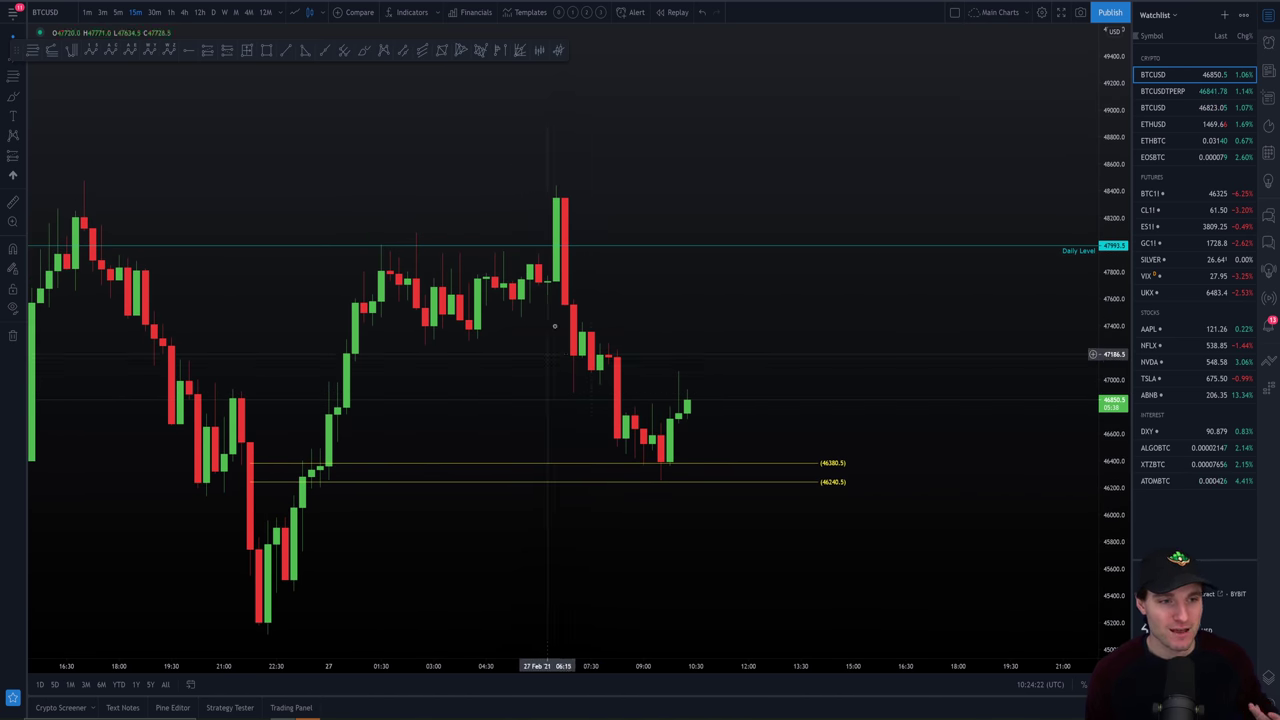
left_click_drag(466, 320, 279, 301)
scroll(180, 266, "up", 1)
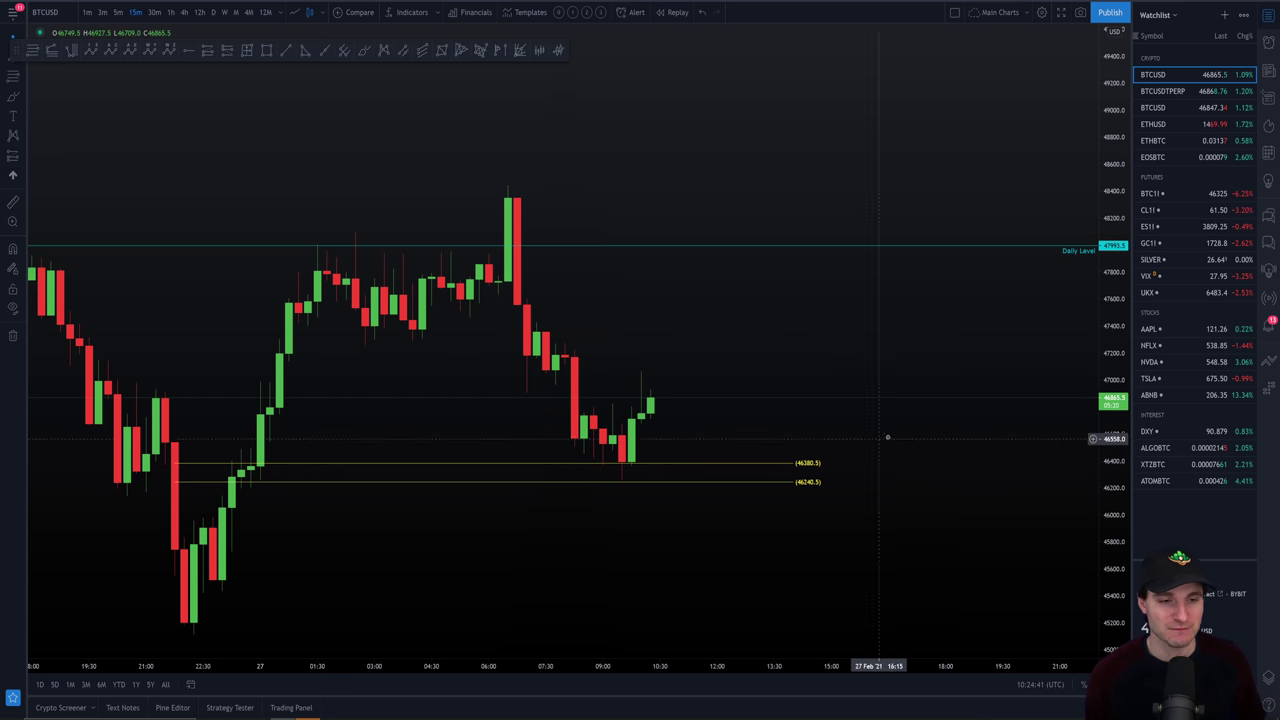
left_click_drag(937, 405, 963, 389)
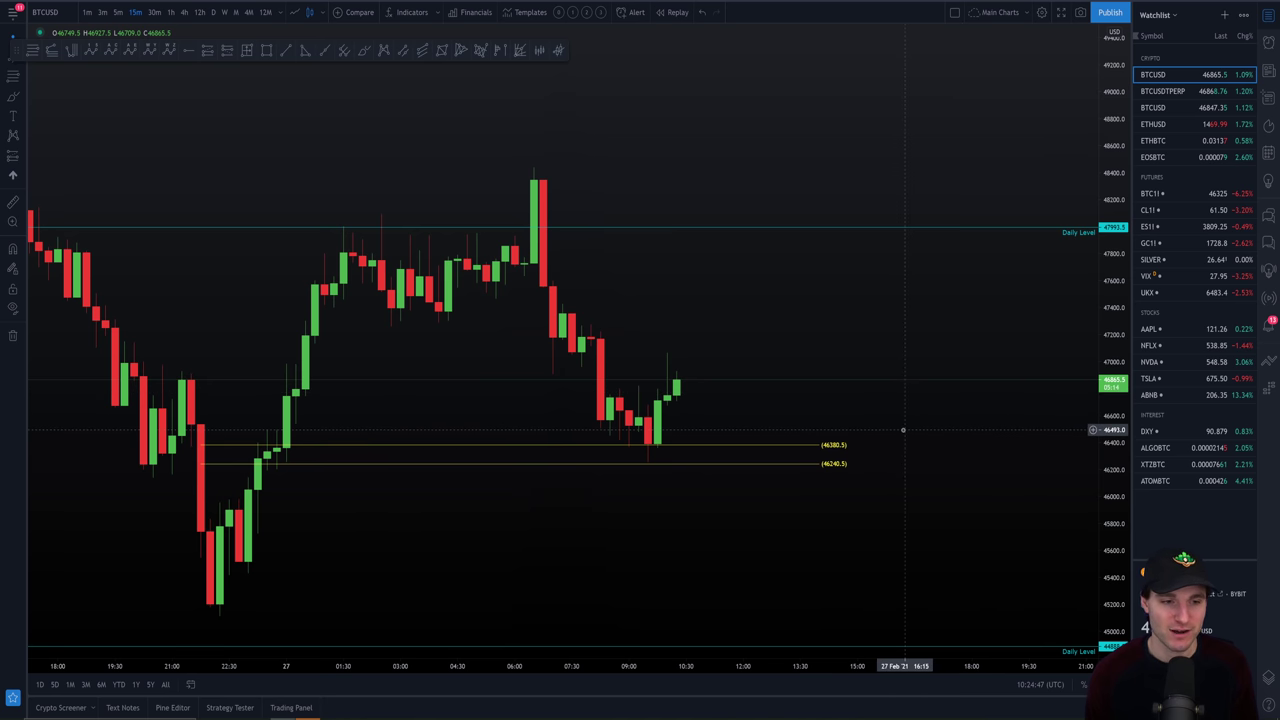
scroll(963, 403, "left", 3)
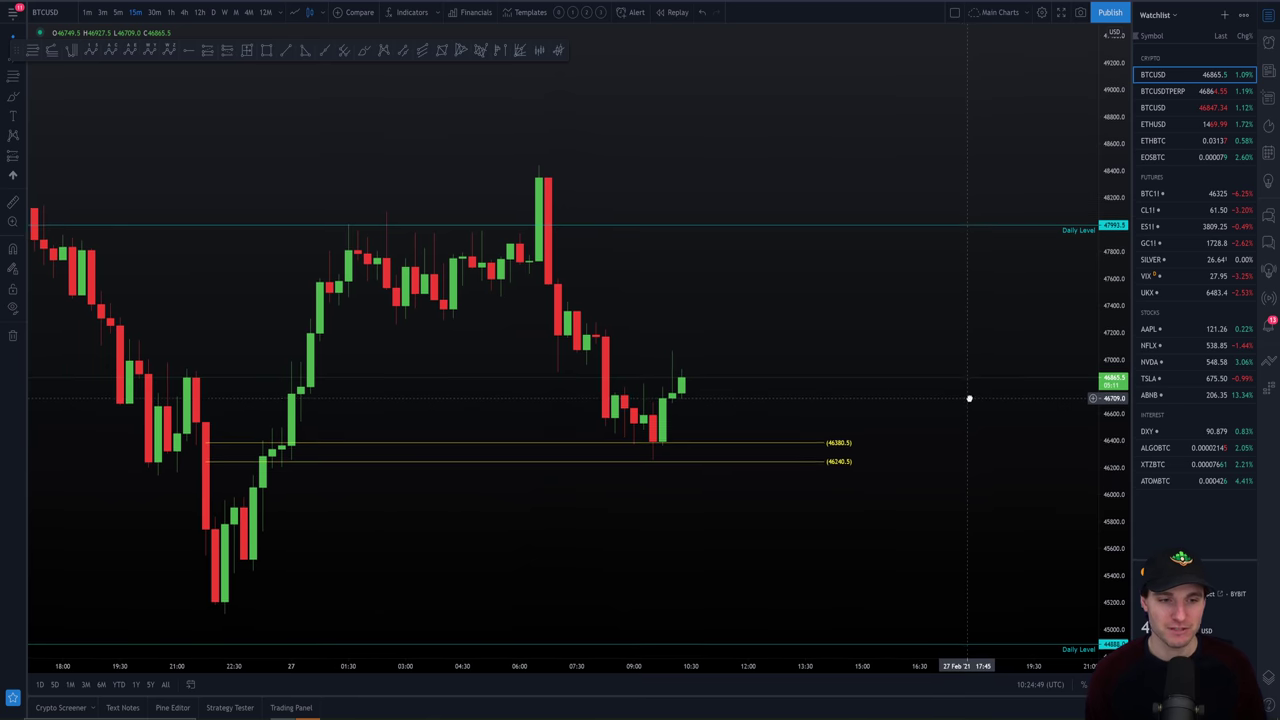
scroll(930, 402, "right", 3)
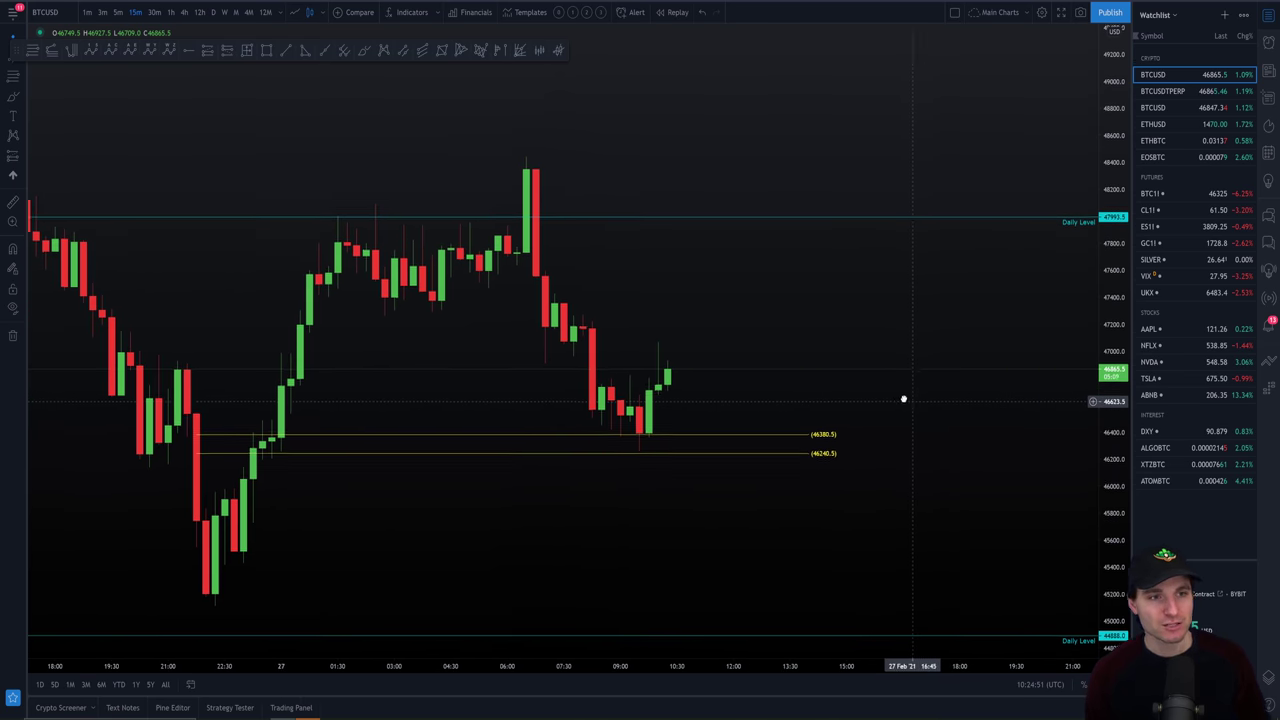
- Sketch brush strokes for a rise from the yellow retracement levels and a drop from the current price, undoing each one
left_click(366, 52)
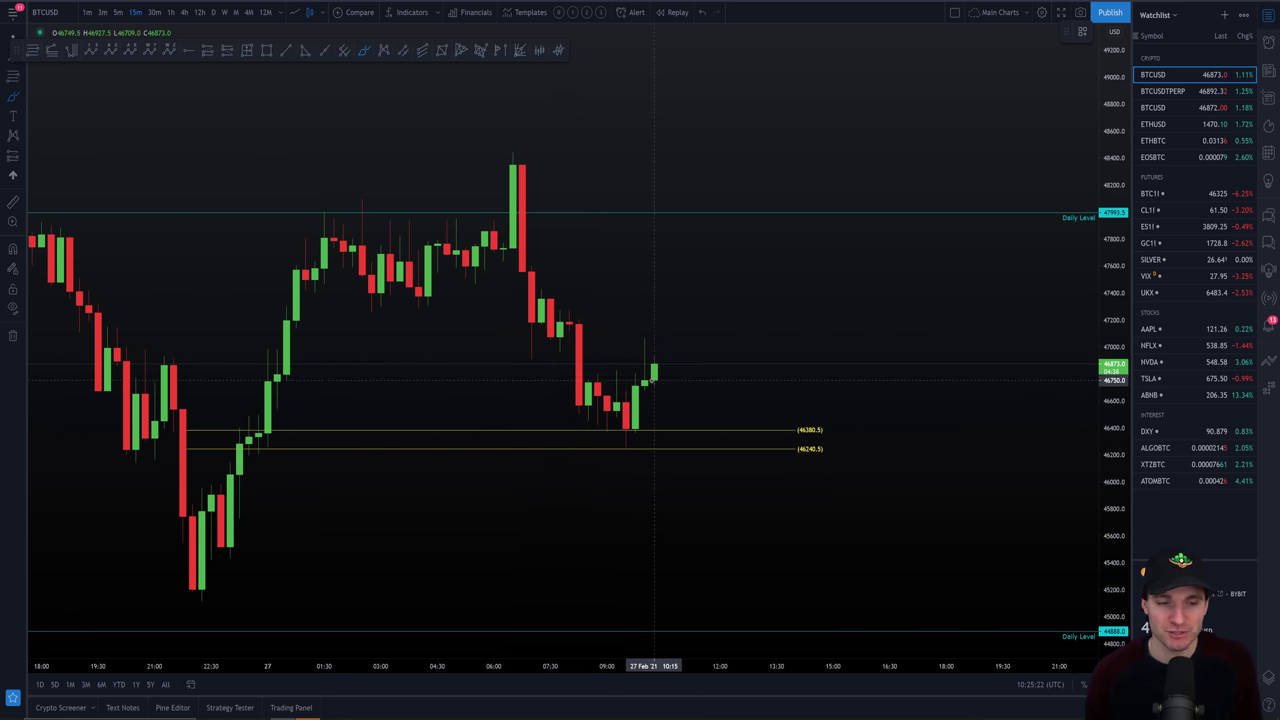
left_click_drag(617, 432, 703, 298)
key("ctrl+z")
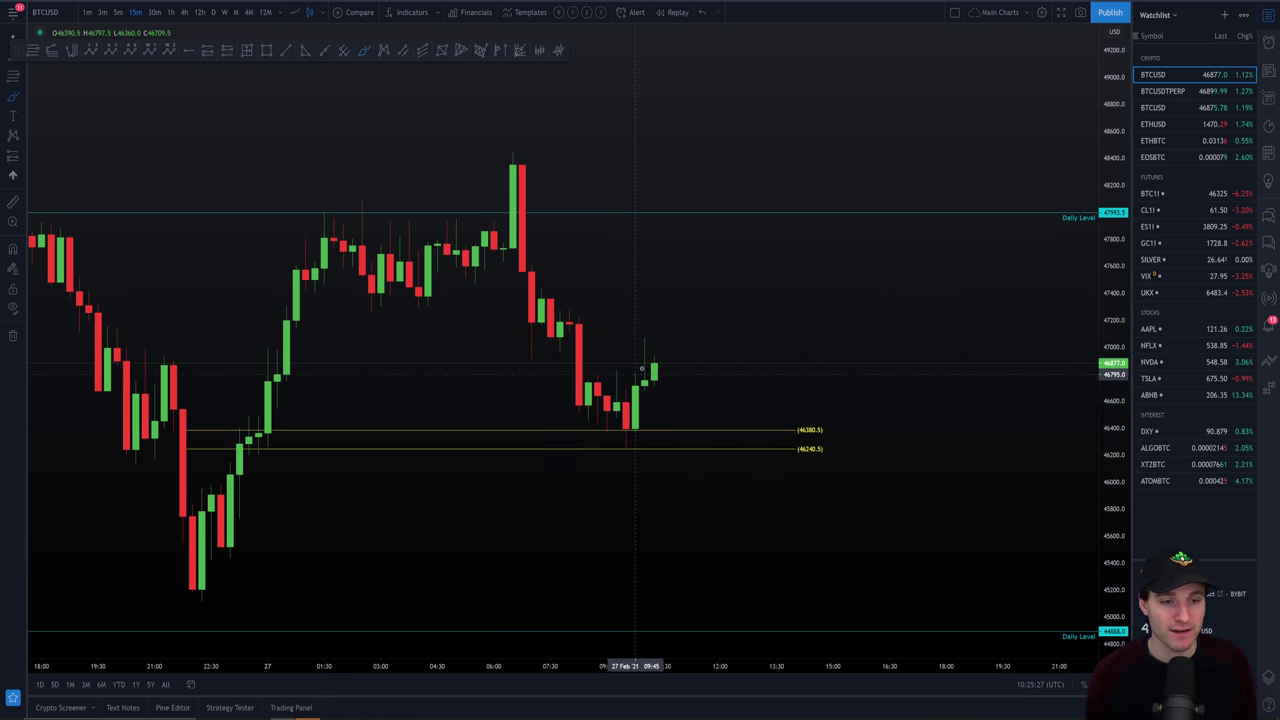
left_click_drag(650, 365, 785, 630)
key("ctrl+z")
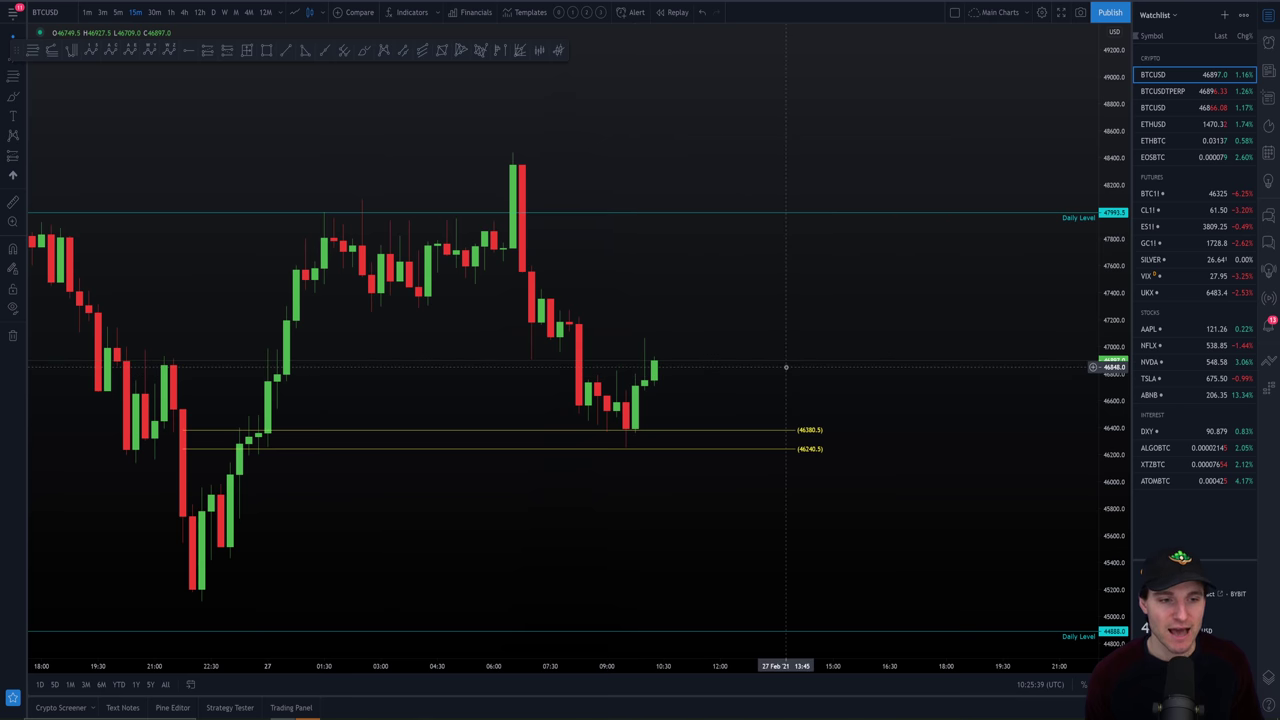
- Draw a rising parallel channel from the 26 Feb low at about 44130.5 through about 45752.5, with its upper line on the 26 Feb high
scroll(905, 383, "down", 1)
scroll(909, 386, "down", 2)
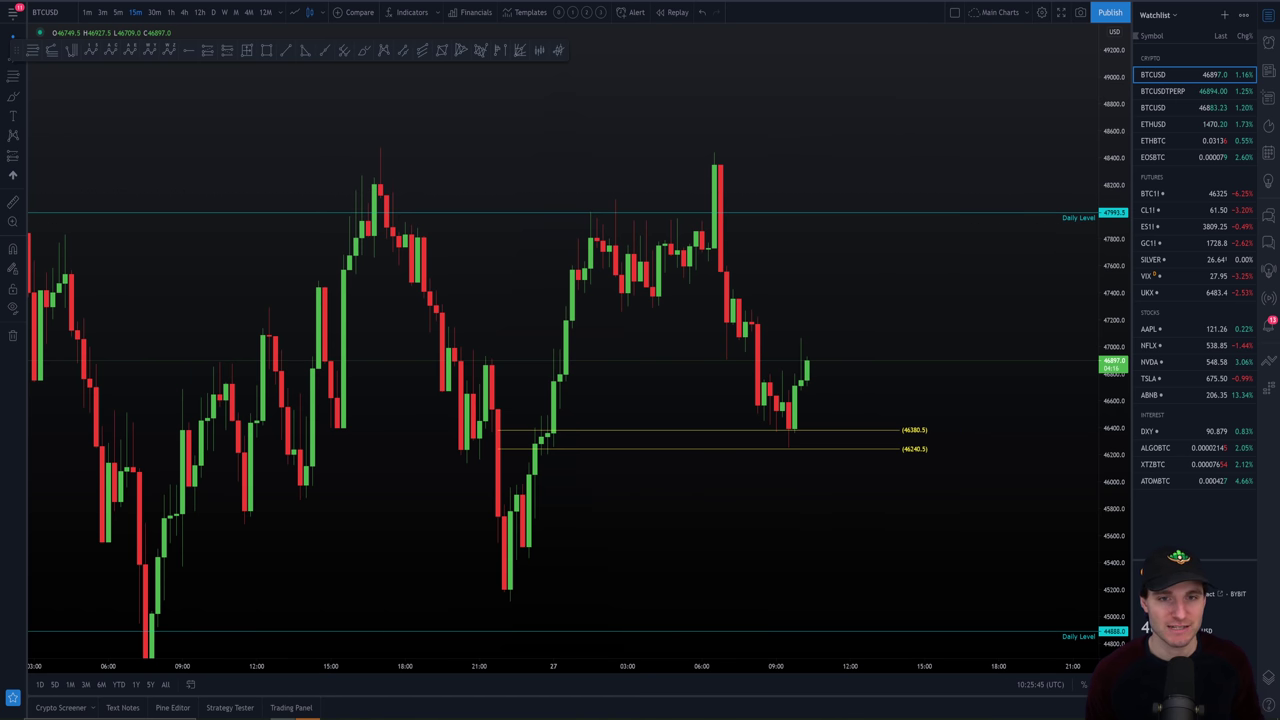
left_click_drag(1106, 129, 1106, 150)
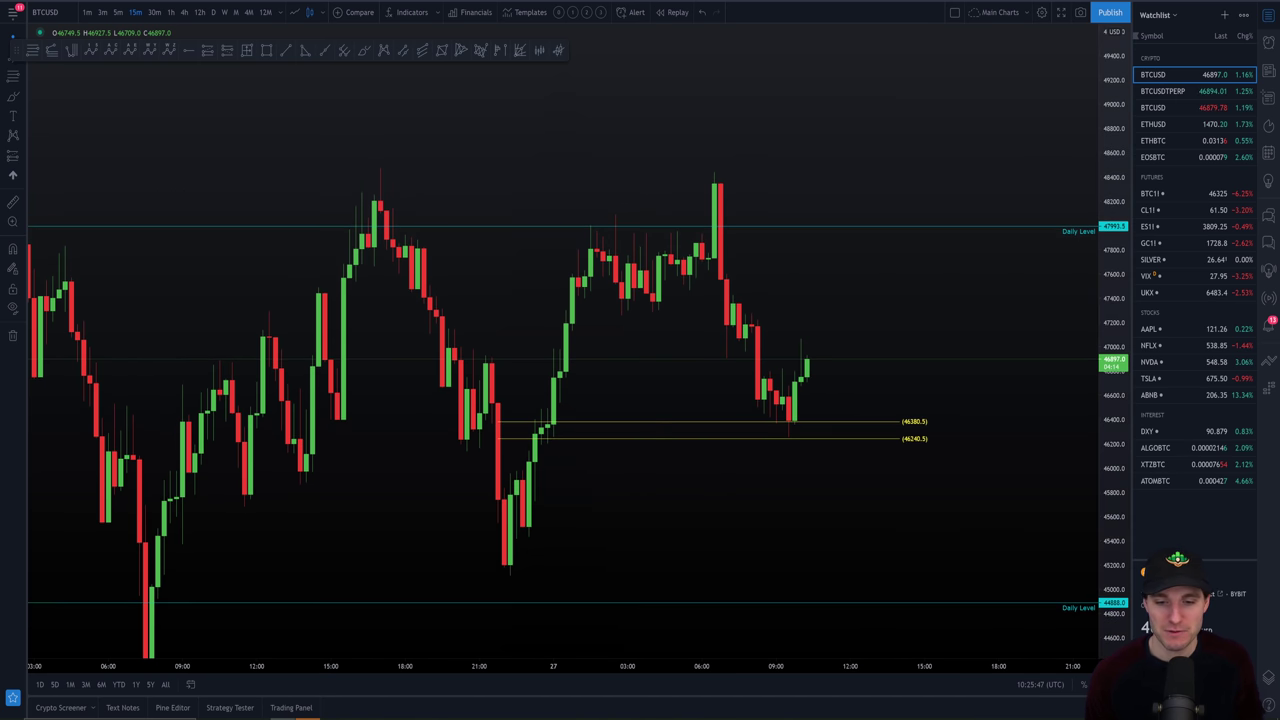
left_click_drag(891, 528, 891, 446)
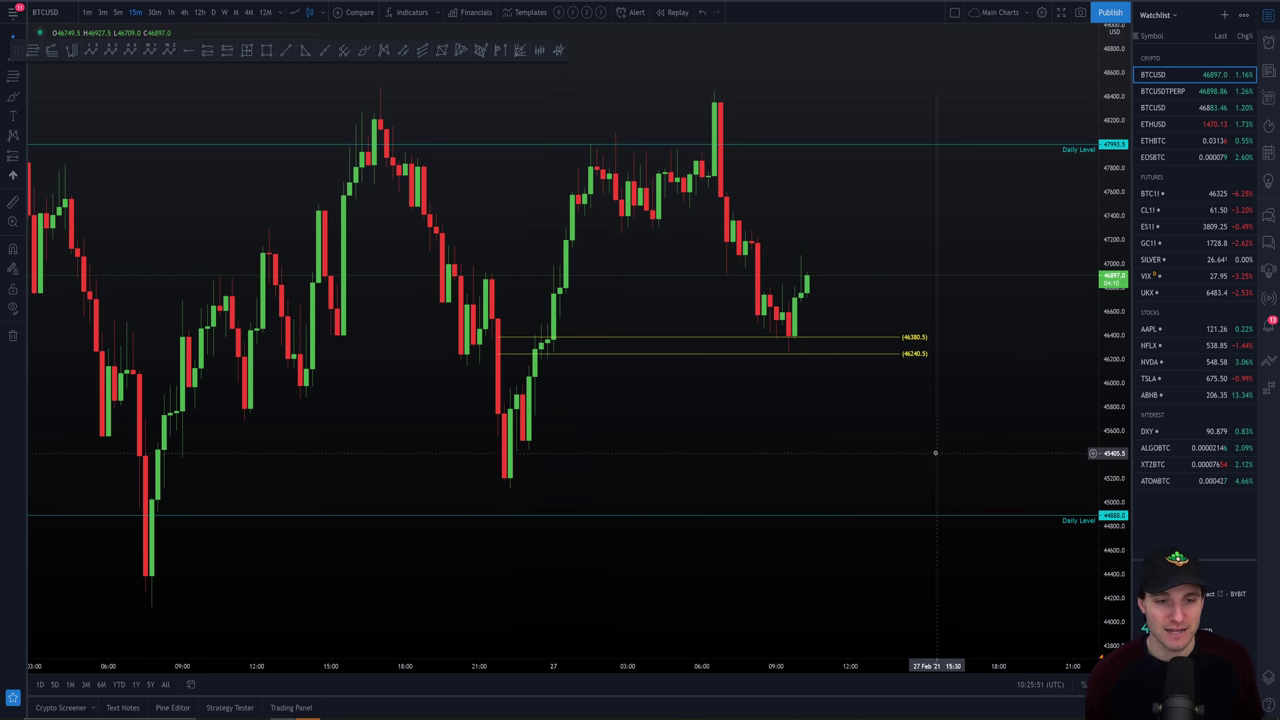
scroll(969, 437, "down", 3)
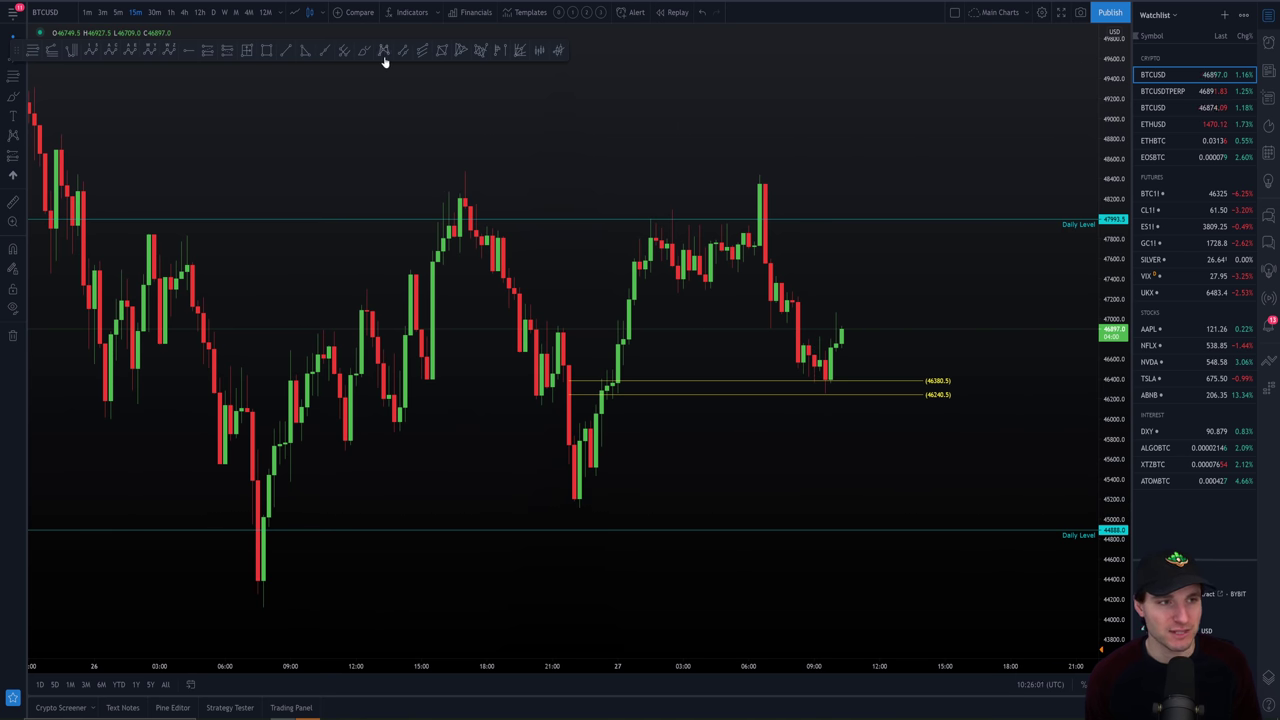
key("alt+t")
left_click(262, 604)
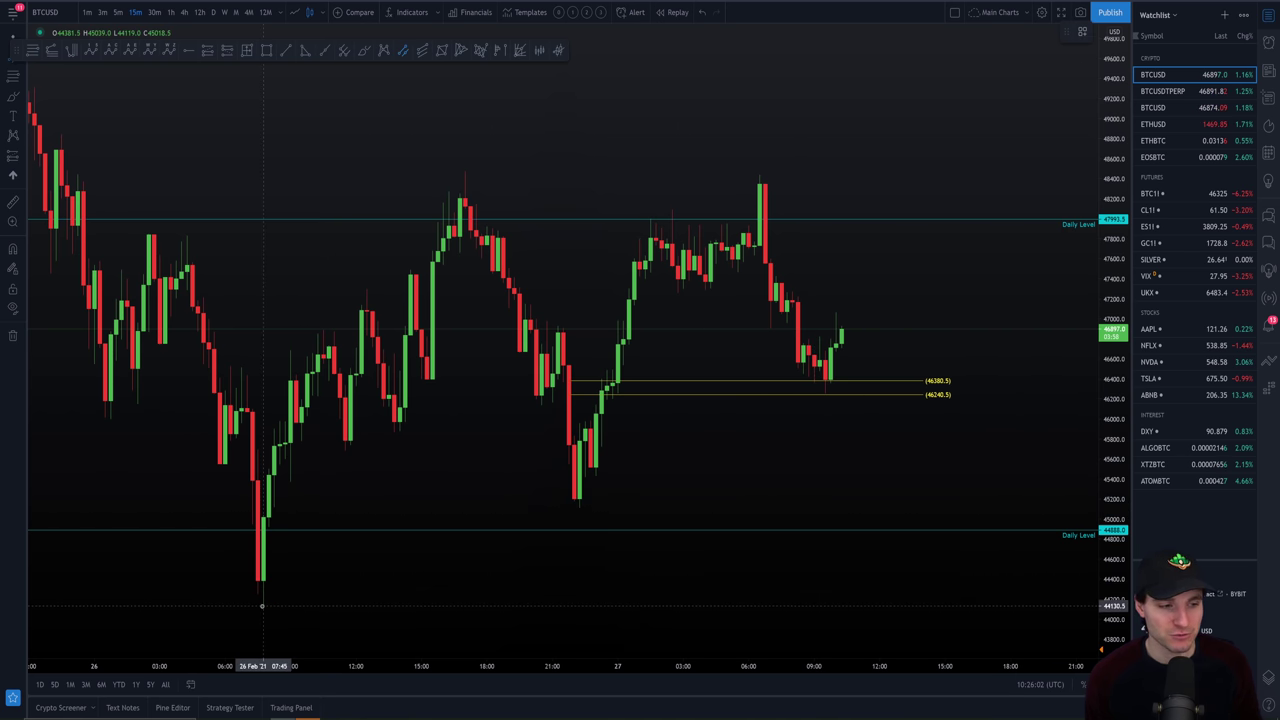
left_click(797, 443)
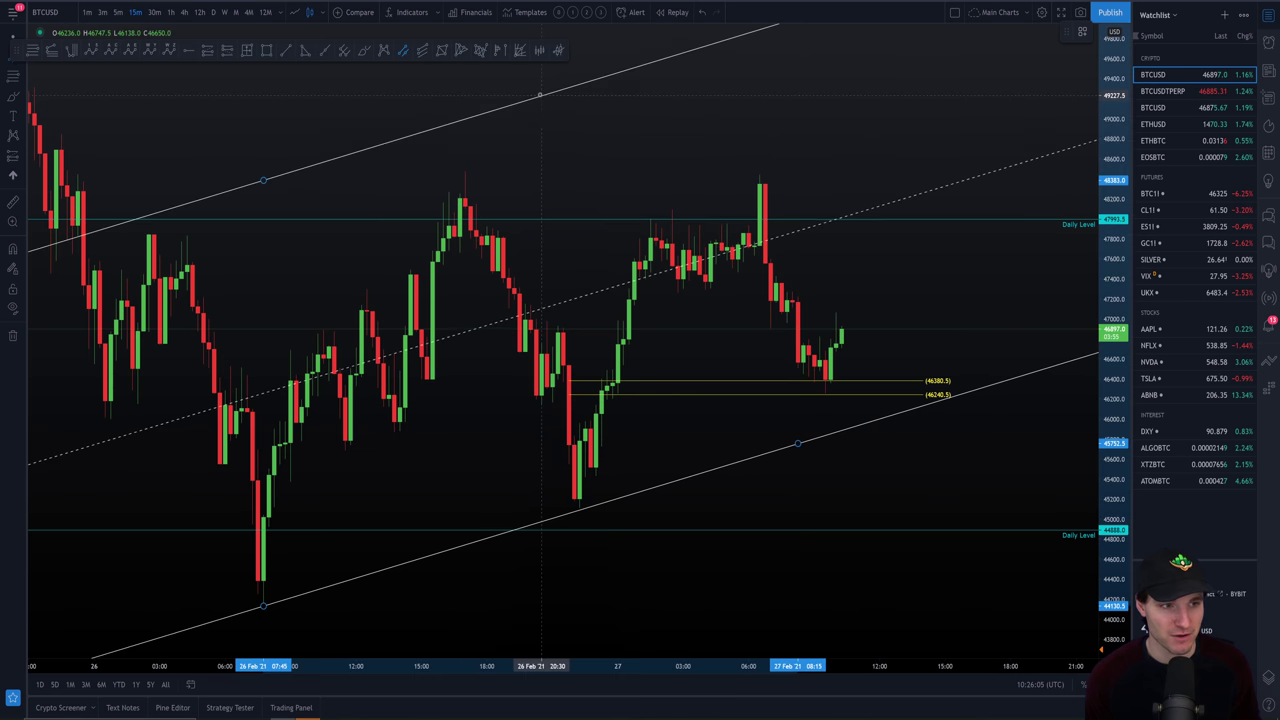
left_click(552, 133)
- Examine the price against the channel's midline and lower line across the wider daily range, and delete the parallel channel
scroll(951, 374, "up", 2)
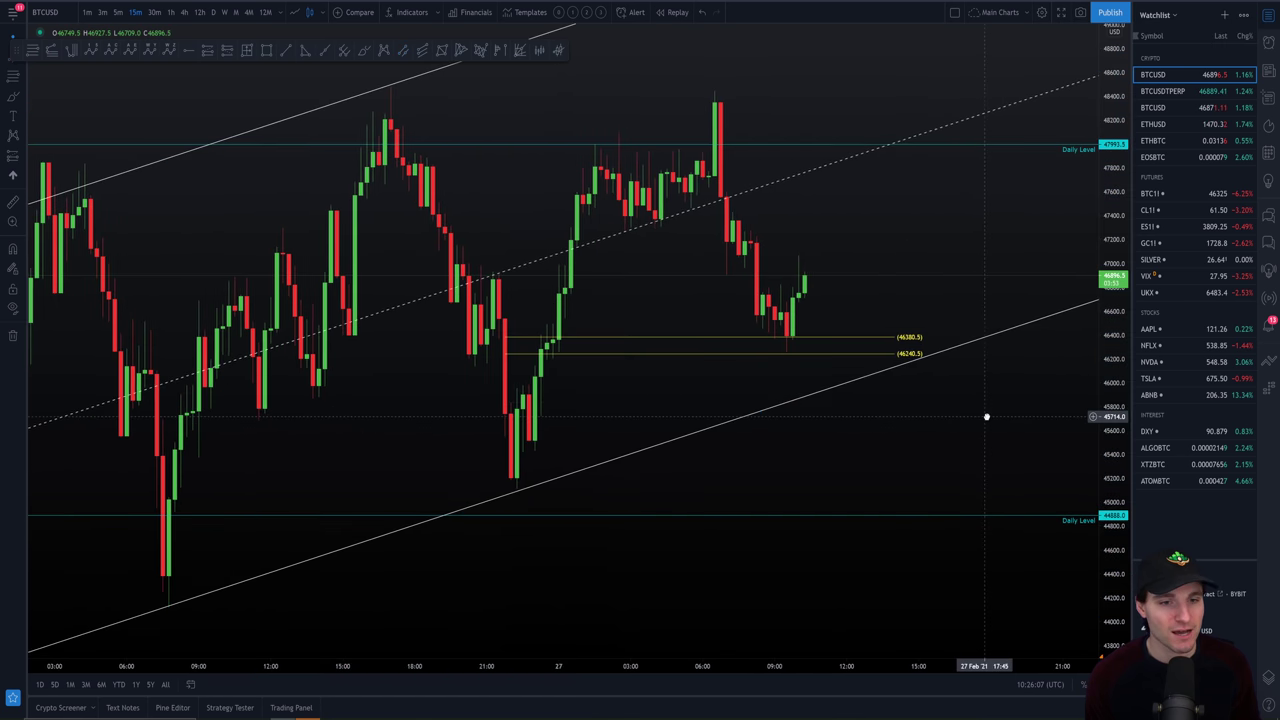
scroll(1003, 449, "down", 4)
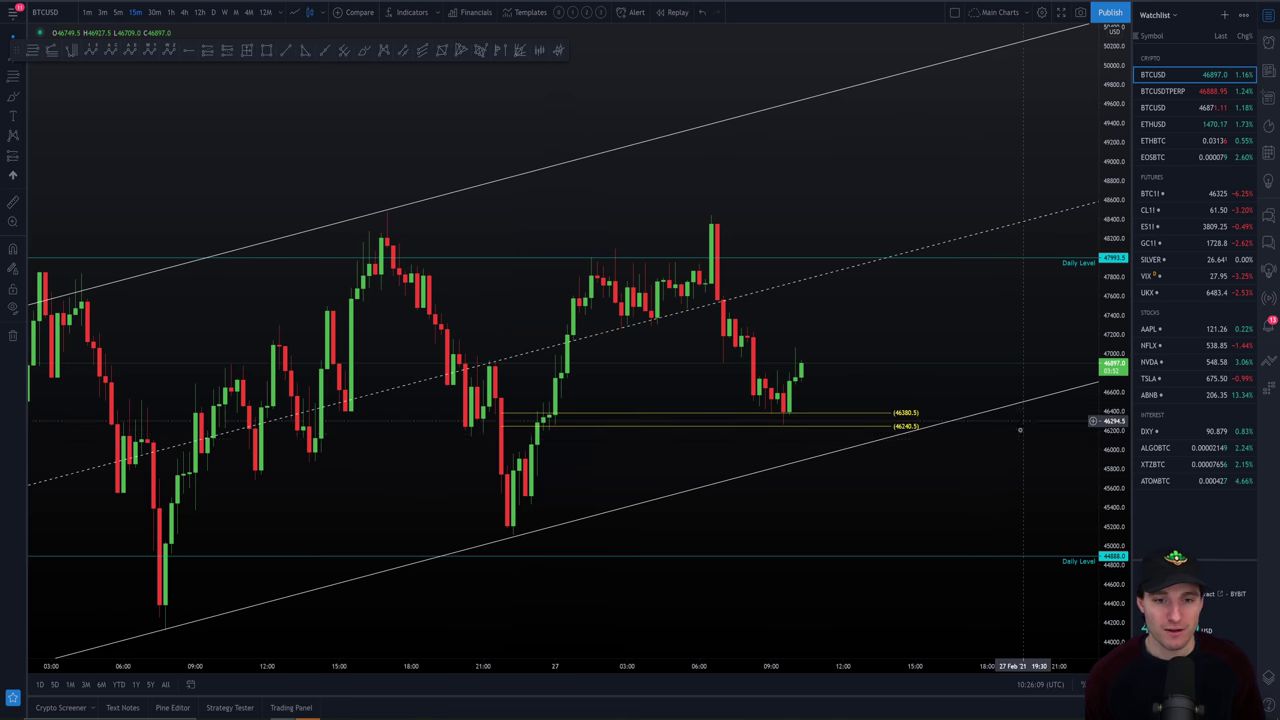
scroll(1023, 452, "up", 1)
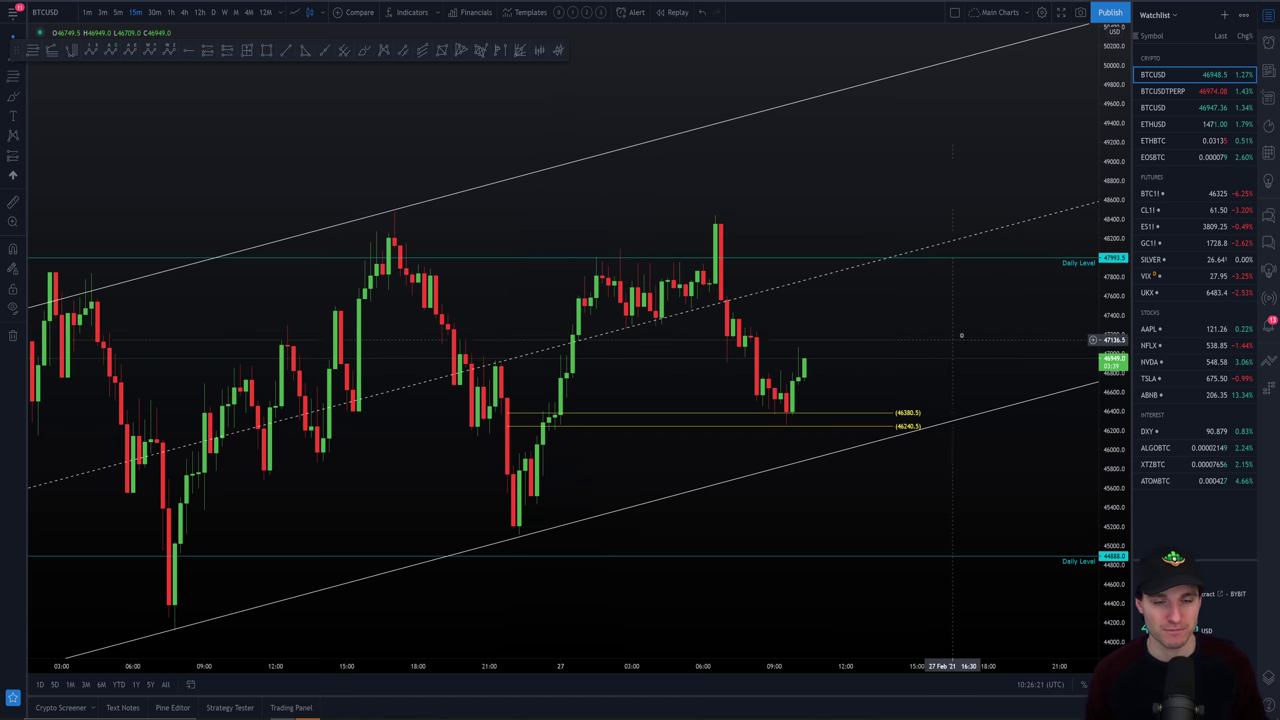
left_click_drag(956, 335, 944, 345)
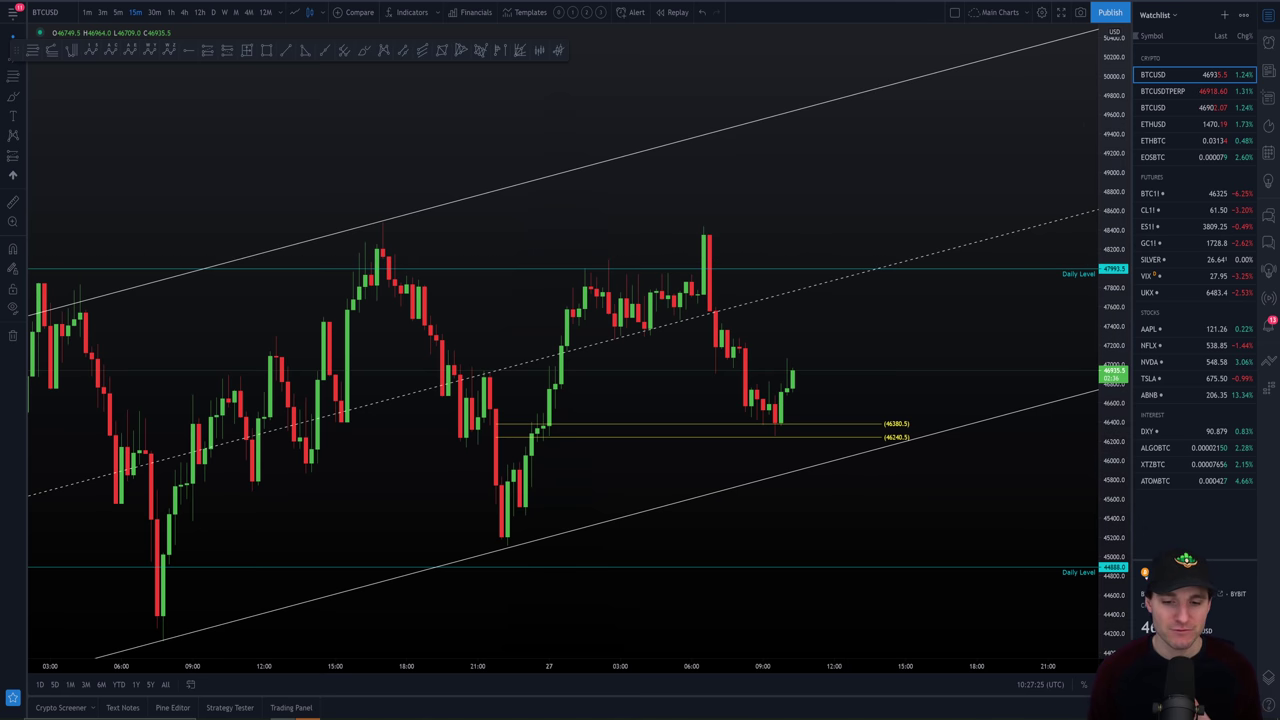
key("alt+r")
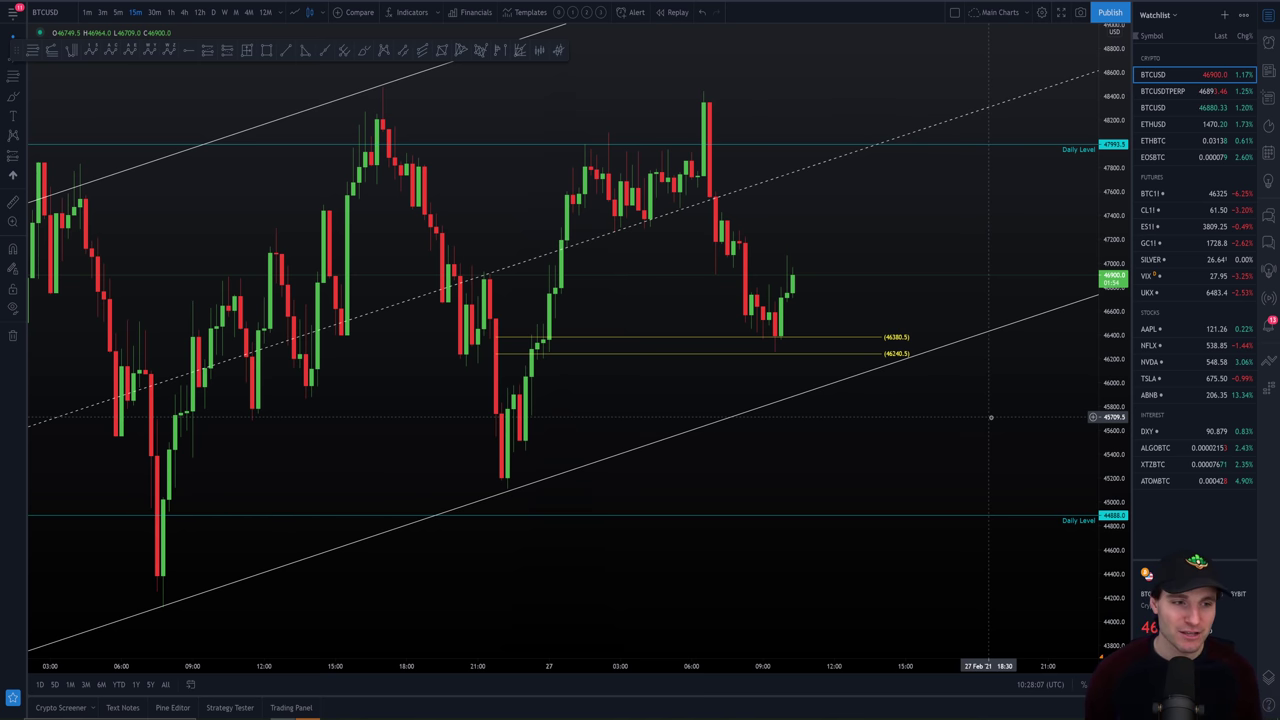
scroll(990, 417, "down", 3)
scroll(718, 517, "down", 4)
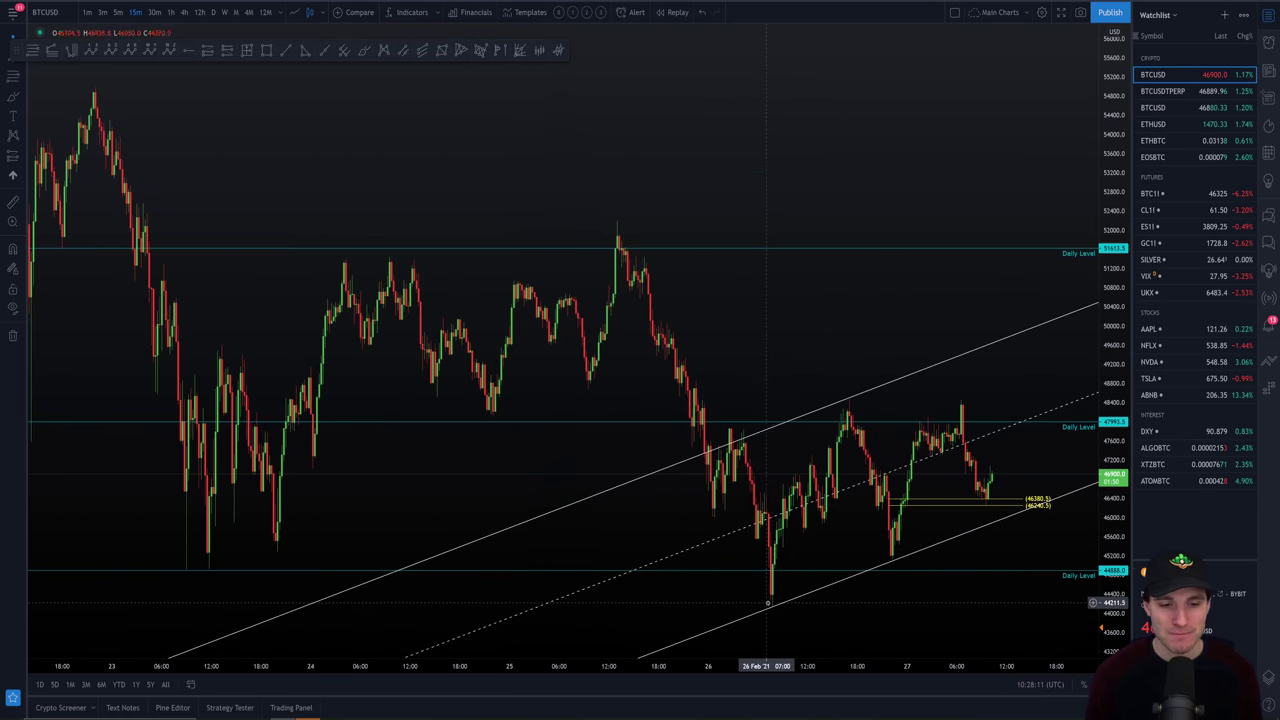
scroll(772, 577, "up", 1)
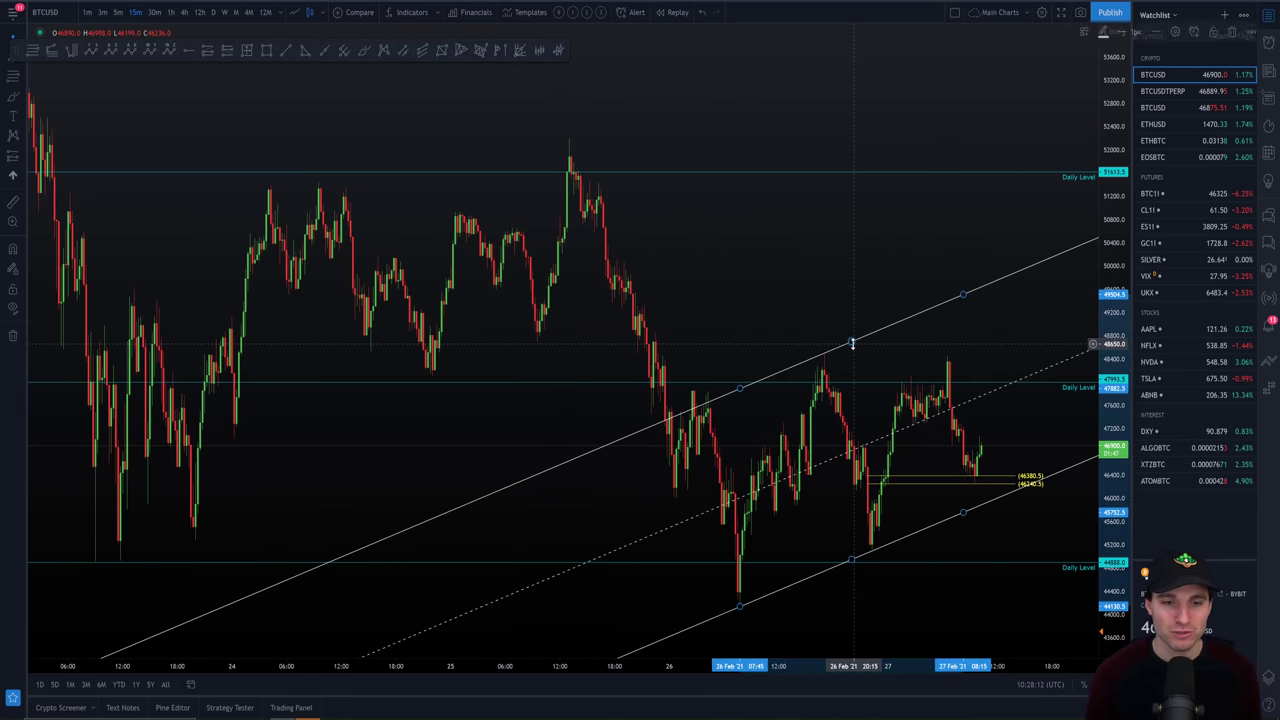
key("Delete")
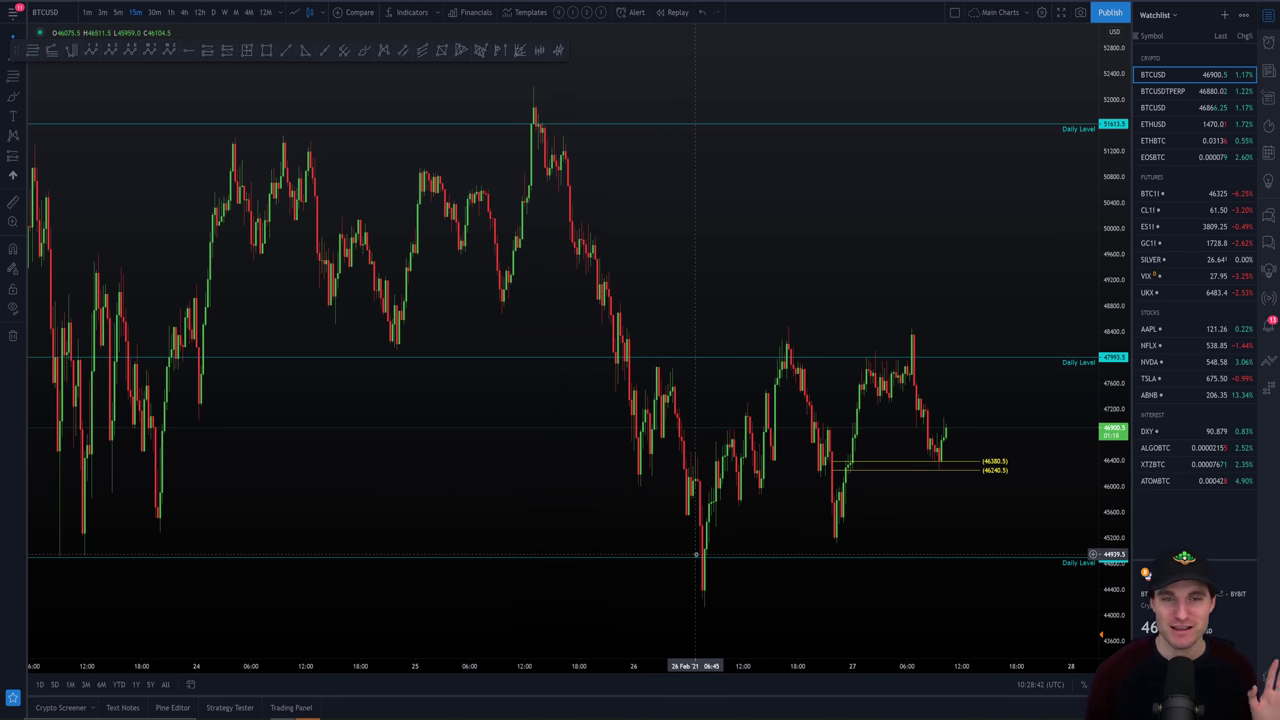
- Switch to the YouTube video "Friday Morning Update 26.02.21" and play the order flow section from about 31:06, pausing at 31:10
left_click_drag(696, 555, 700, 558)
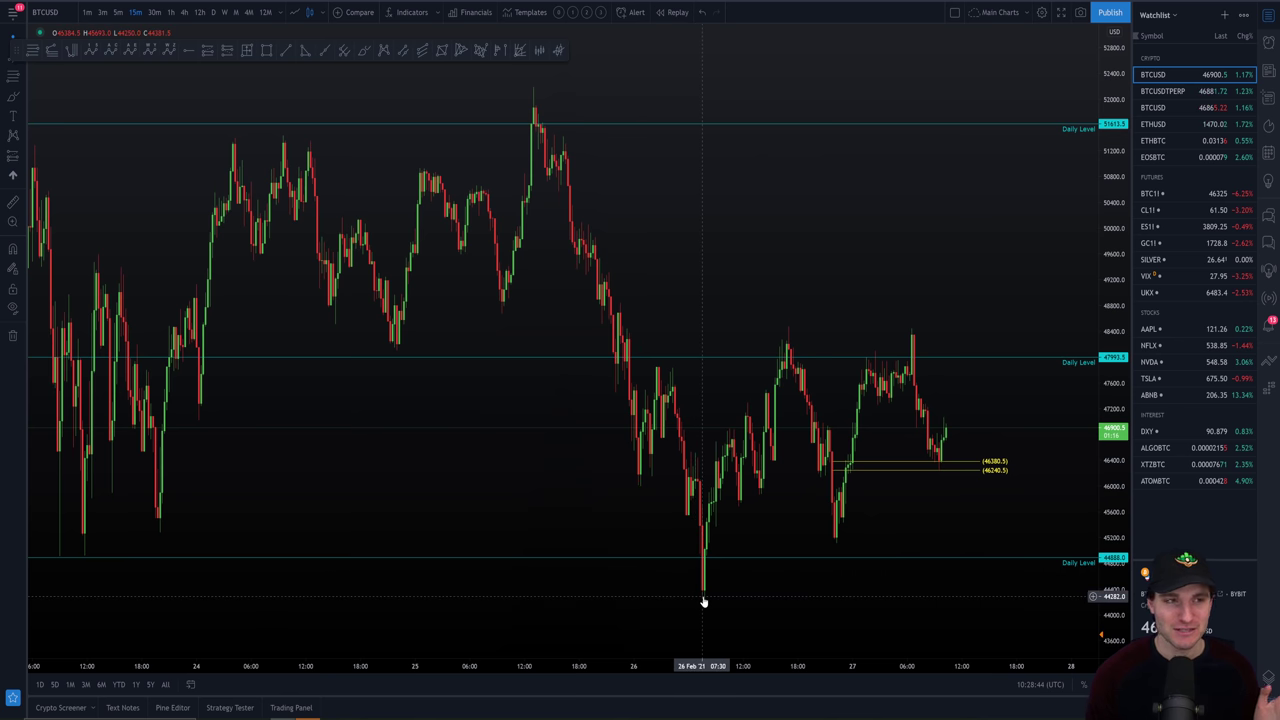
key("alt+Tab")
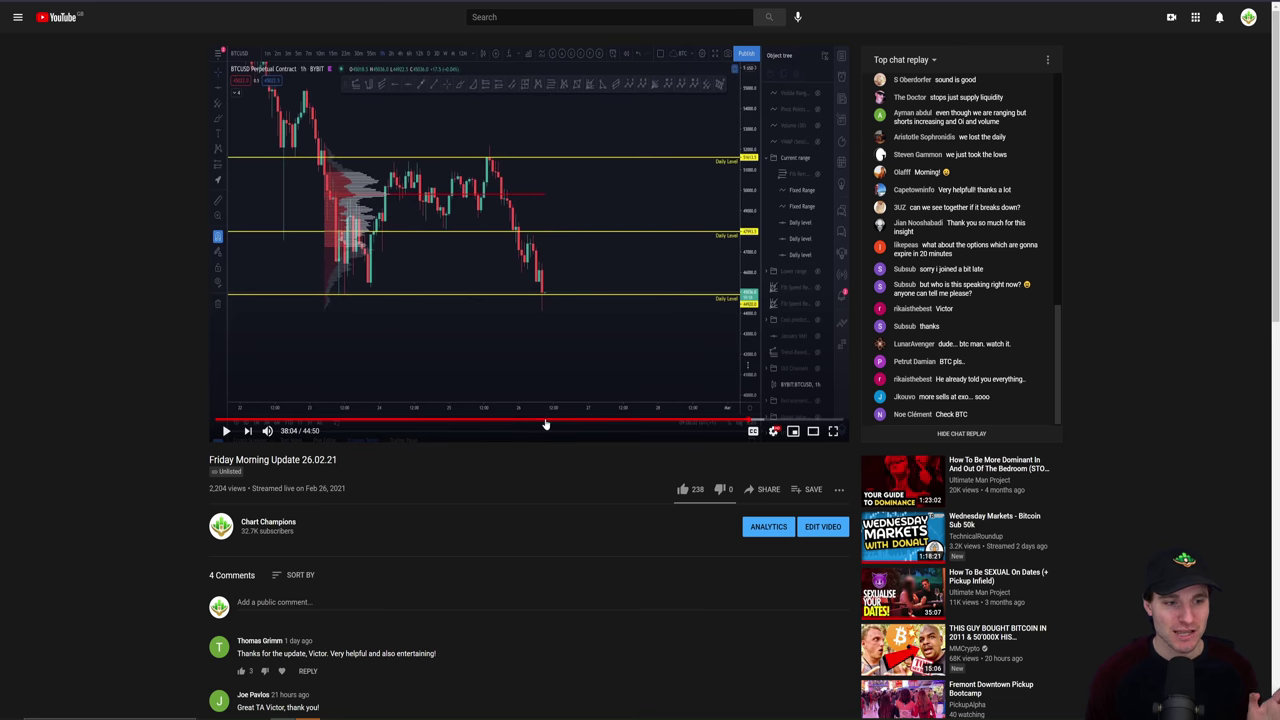
left_click(648, 421)
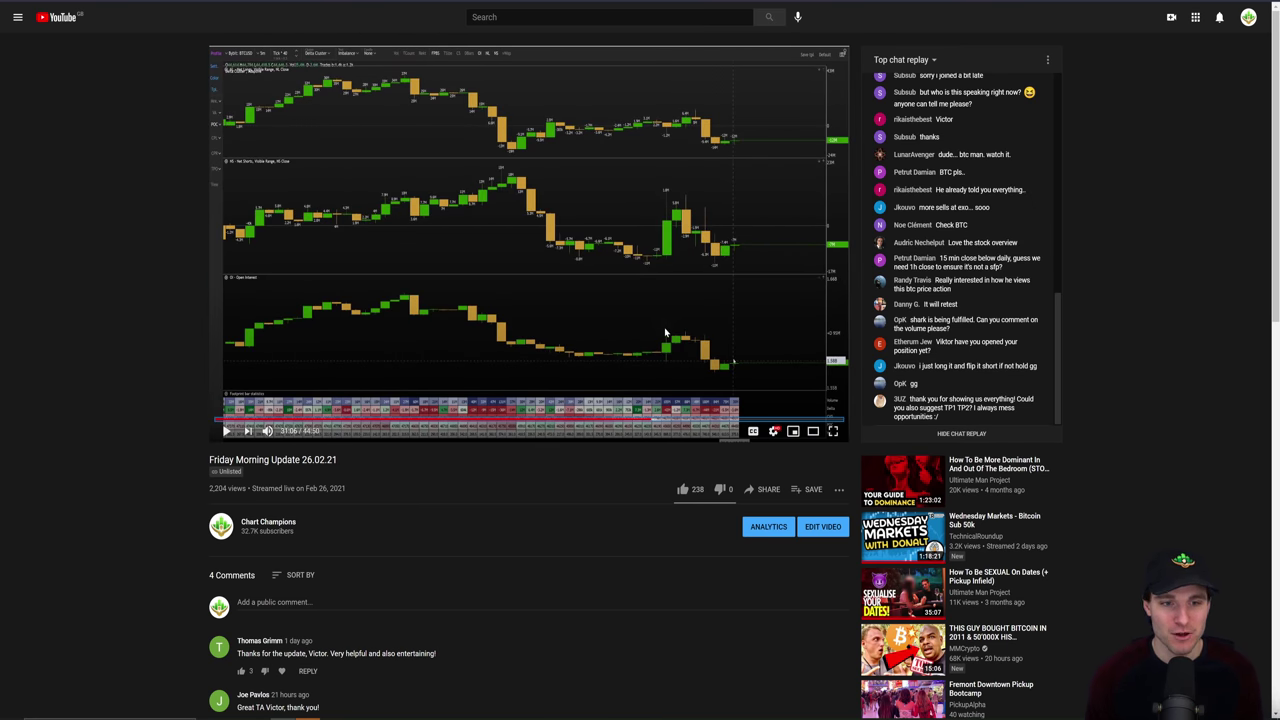
left_click(665, 333)
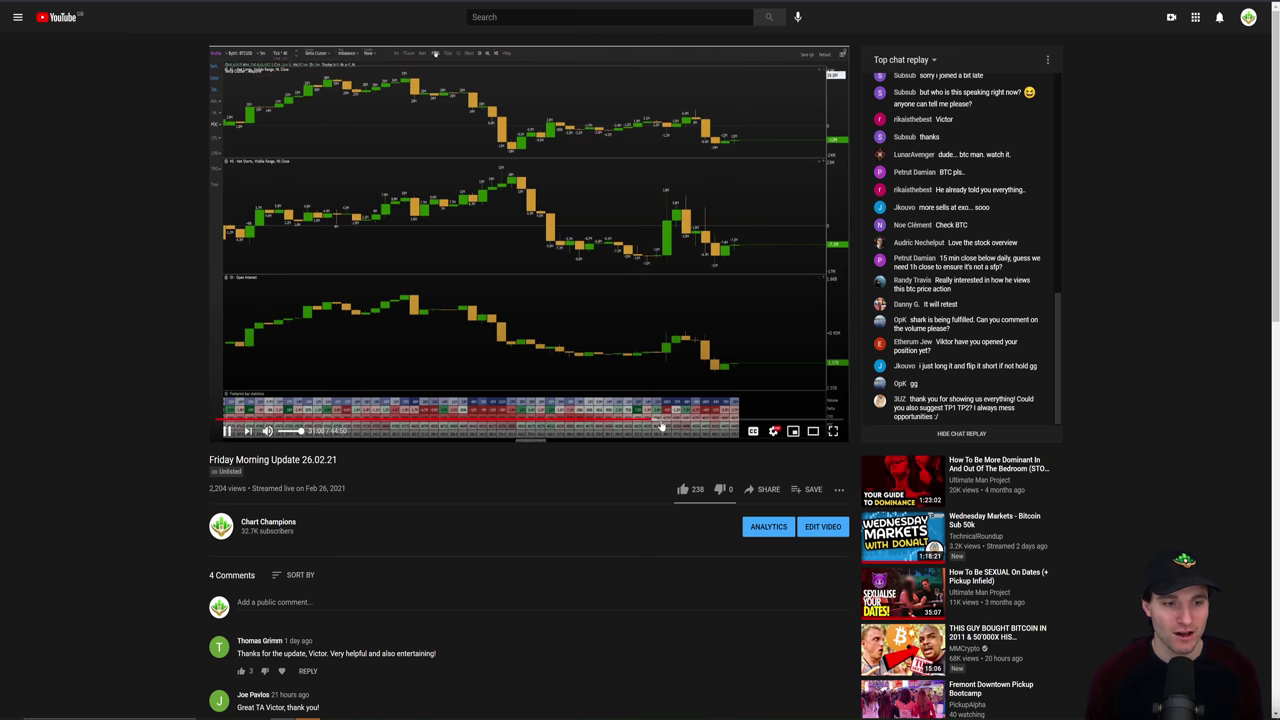
left_click(527, 285)
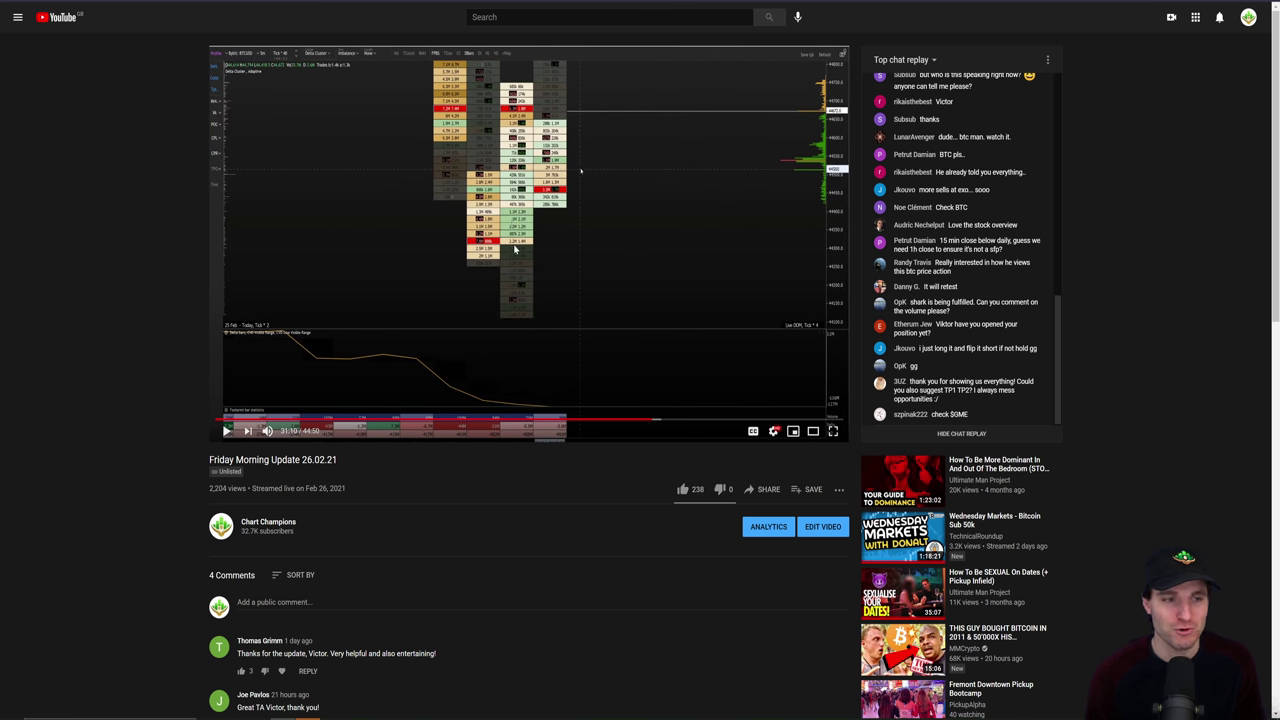
- Switch back to the BTCUSD chart in TradingView and examine the 26 Feb lows around the 44888 daily level
key("alt+Tab")
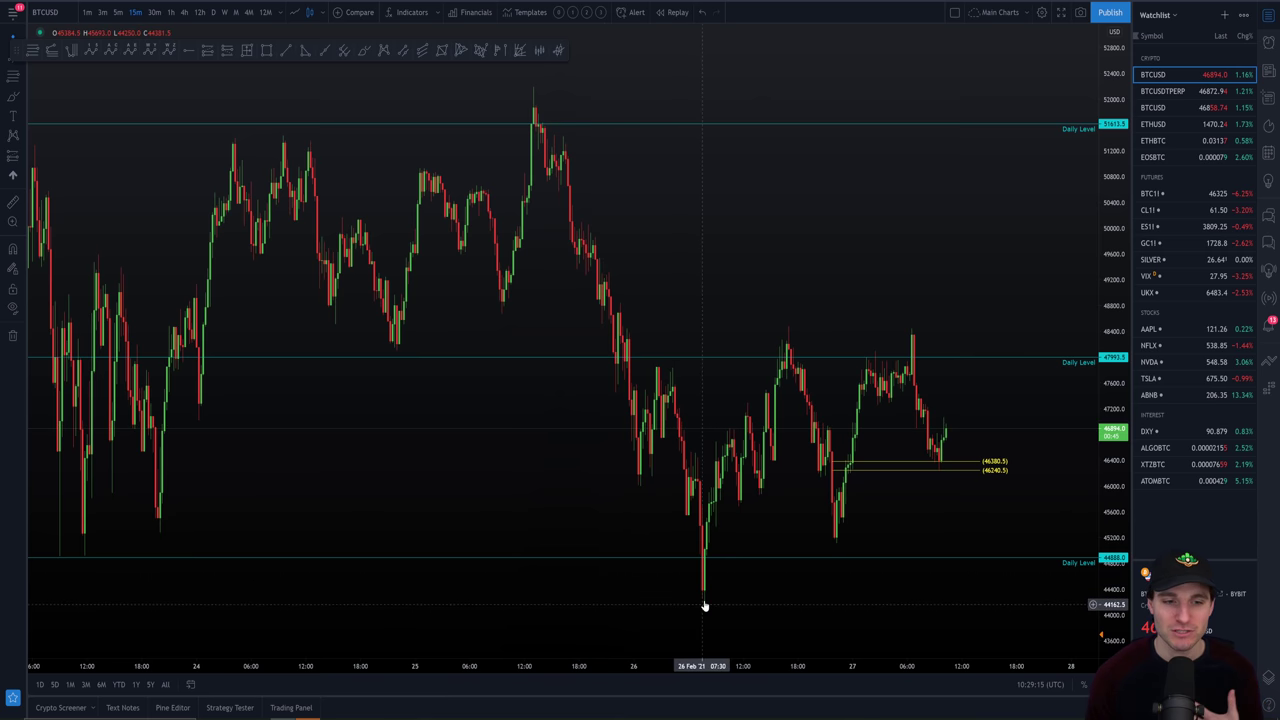
scroll(720, 420, "up", 3)
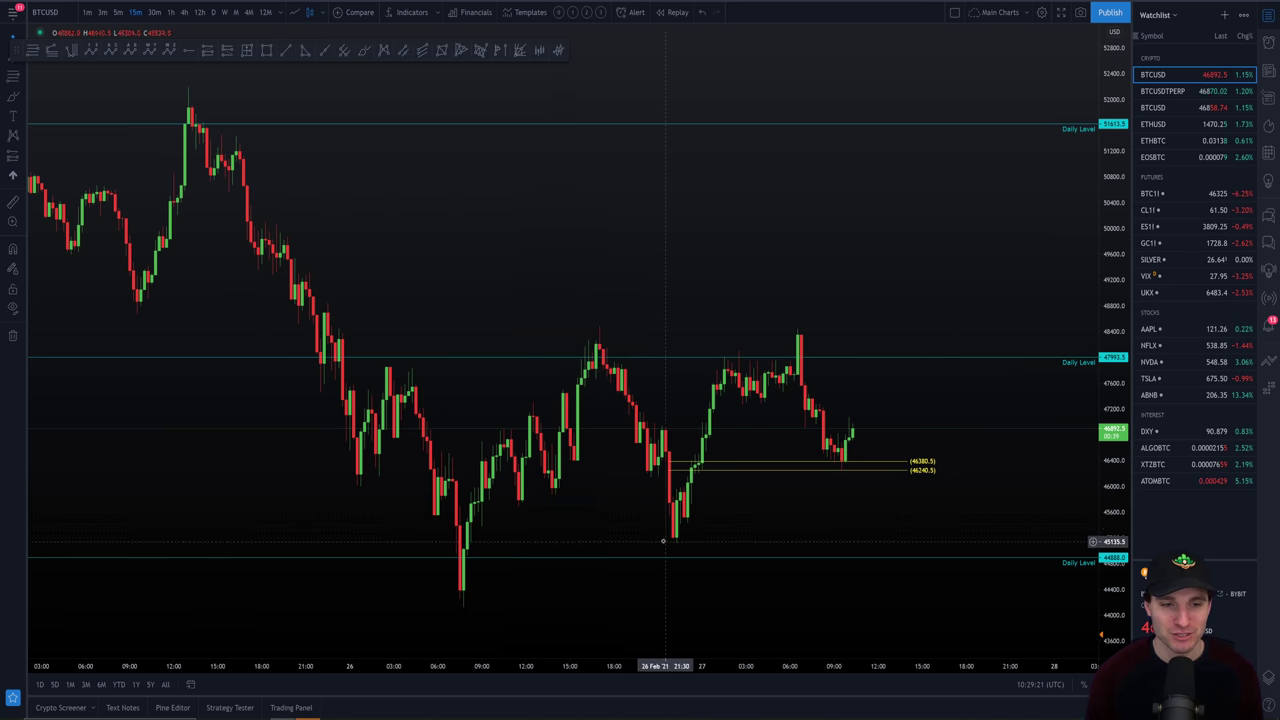
- Examine the 15-minute BTCUSD price action around the yellow 46380.5 and 46240.5 lines, between the 44888 and 47993.5 daily levels
scroll(659, 525, "up", 2)
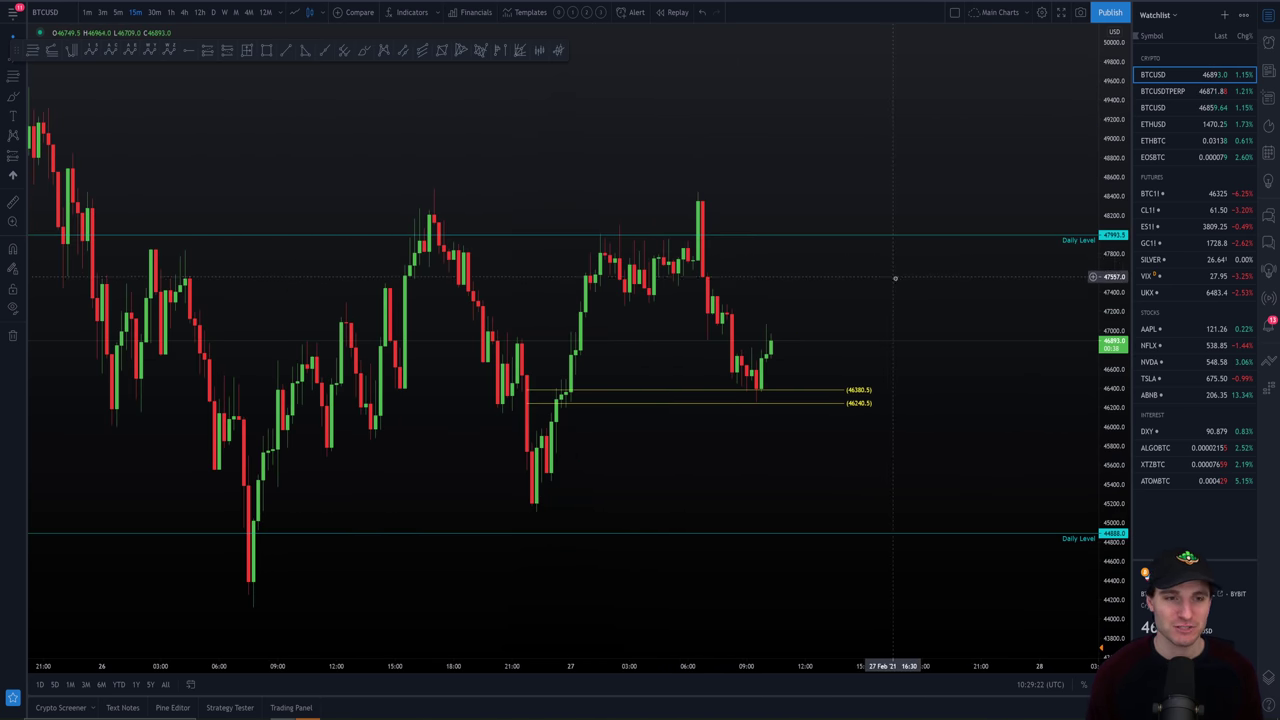
scroll(893, 303, "up", 1)
scroll(889, 285, "up", 1)
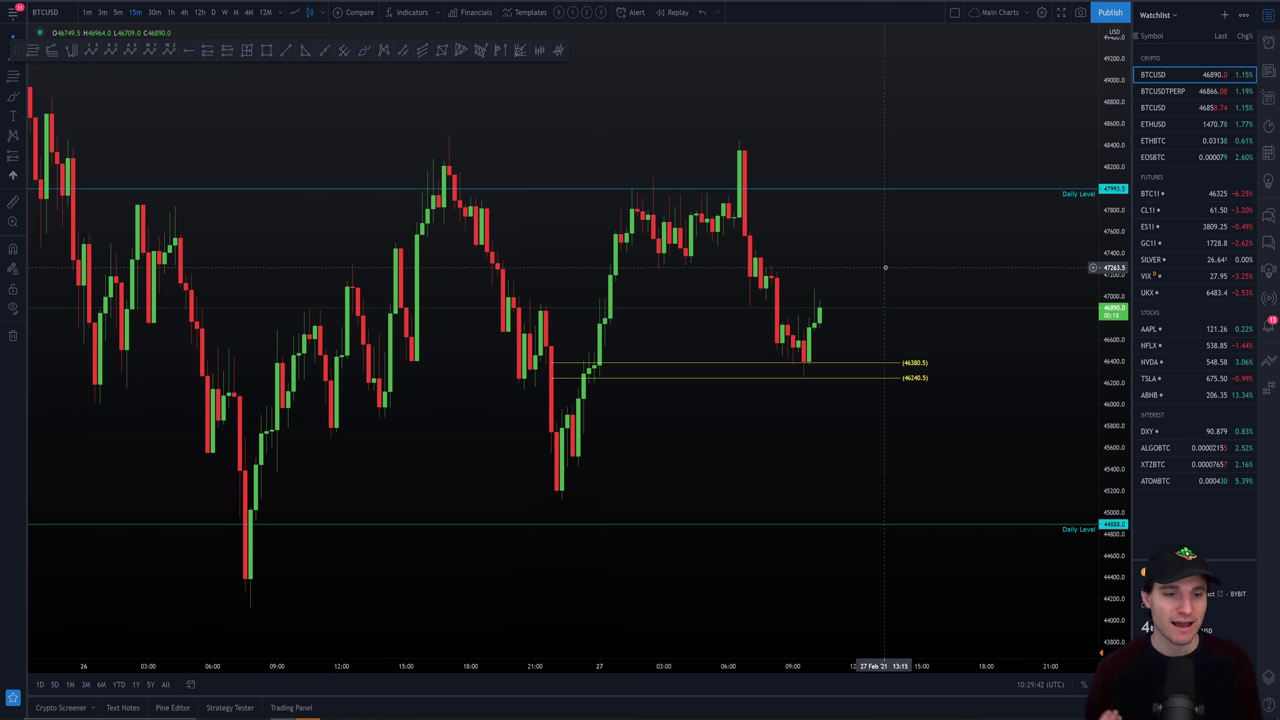
scroll(375, 567, "down", 3)
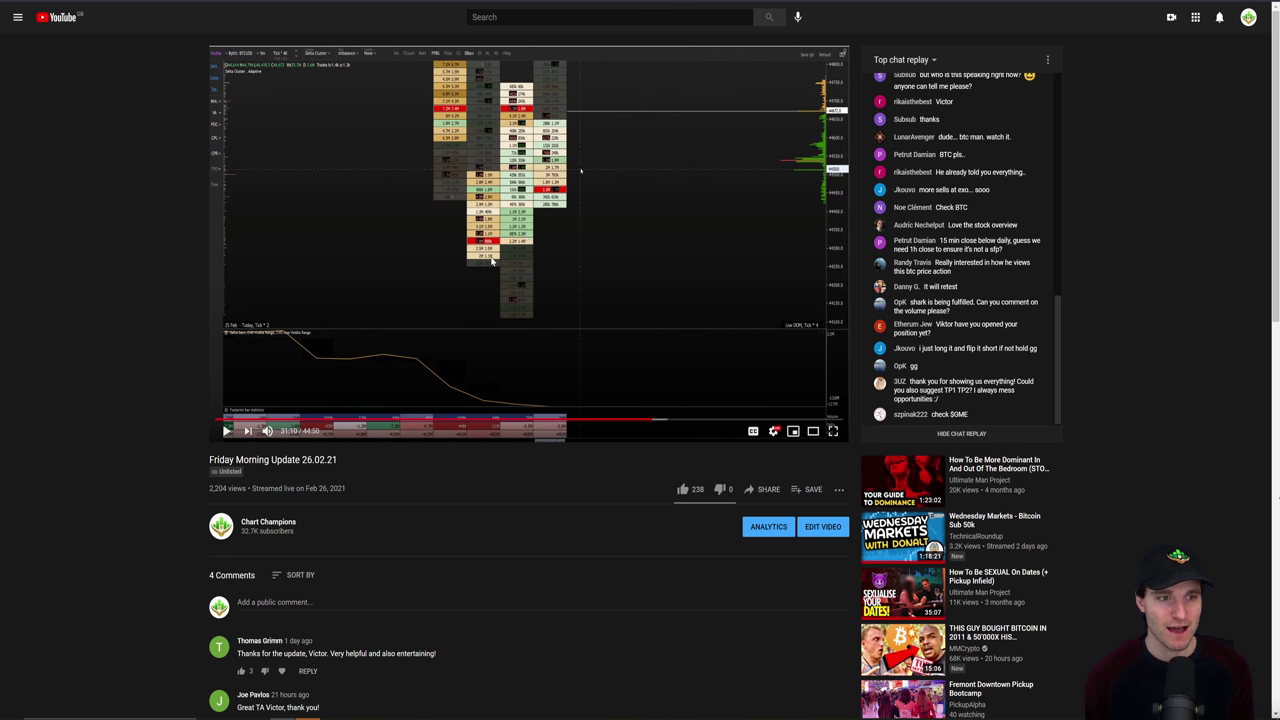
key("alt+Tab")
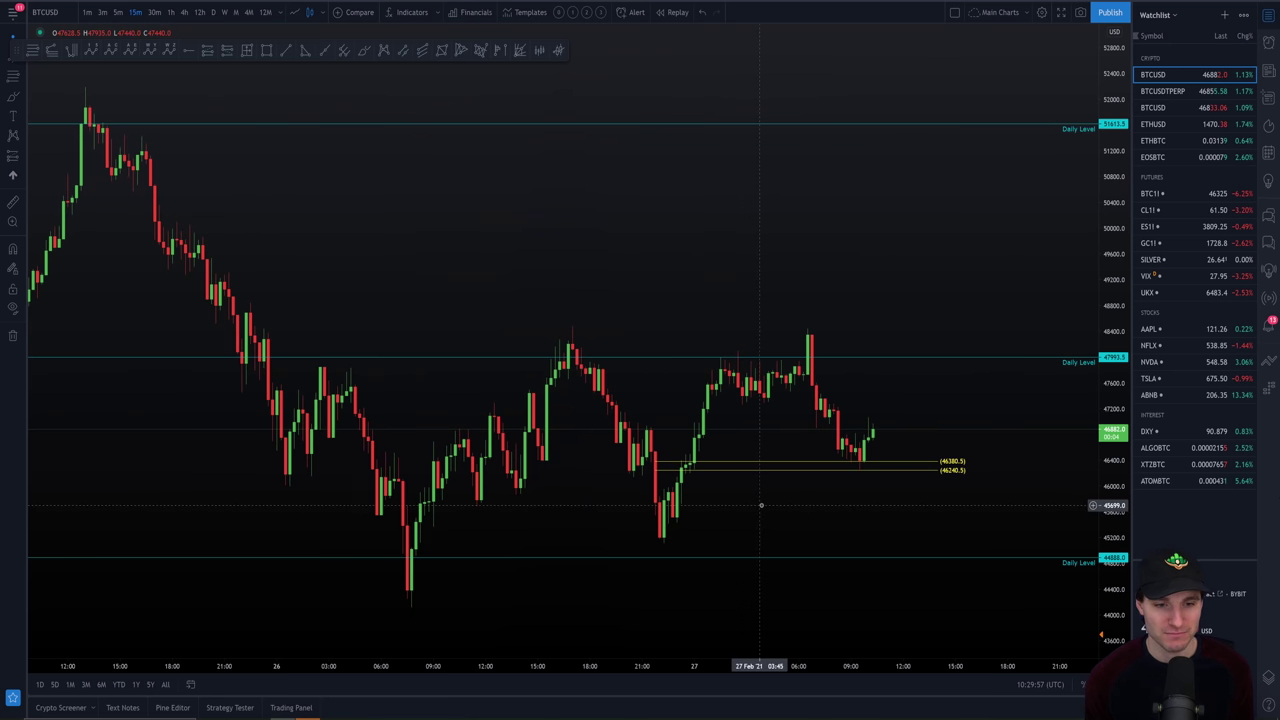
left_click_drag(883, 497, 794, 471)
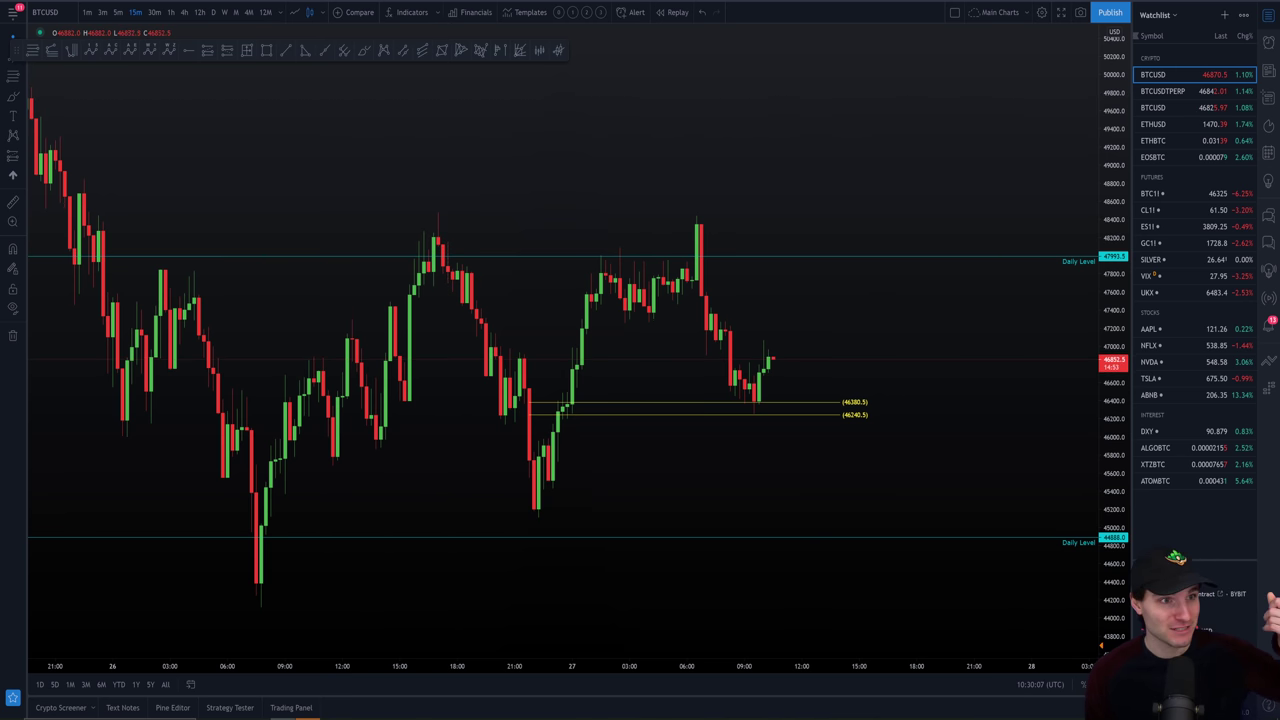
- Compare the BTCUSD chart with the YouTube livestream "TIME TO SELL BTC + ETH + ADA + BNB", viewing its paused frame at 1:53:32 in full screen
key("alt+Tab")
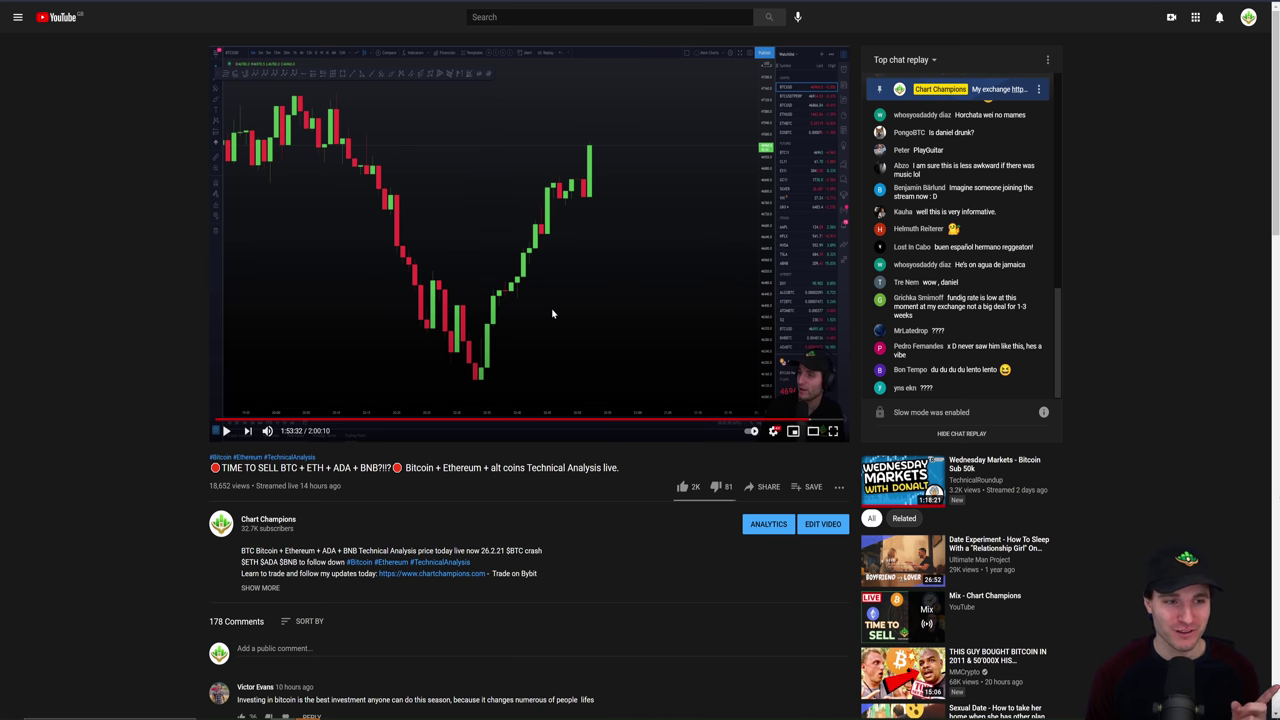
key("alt+Tab")
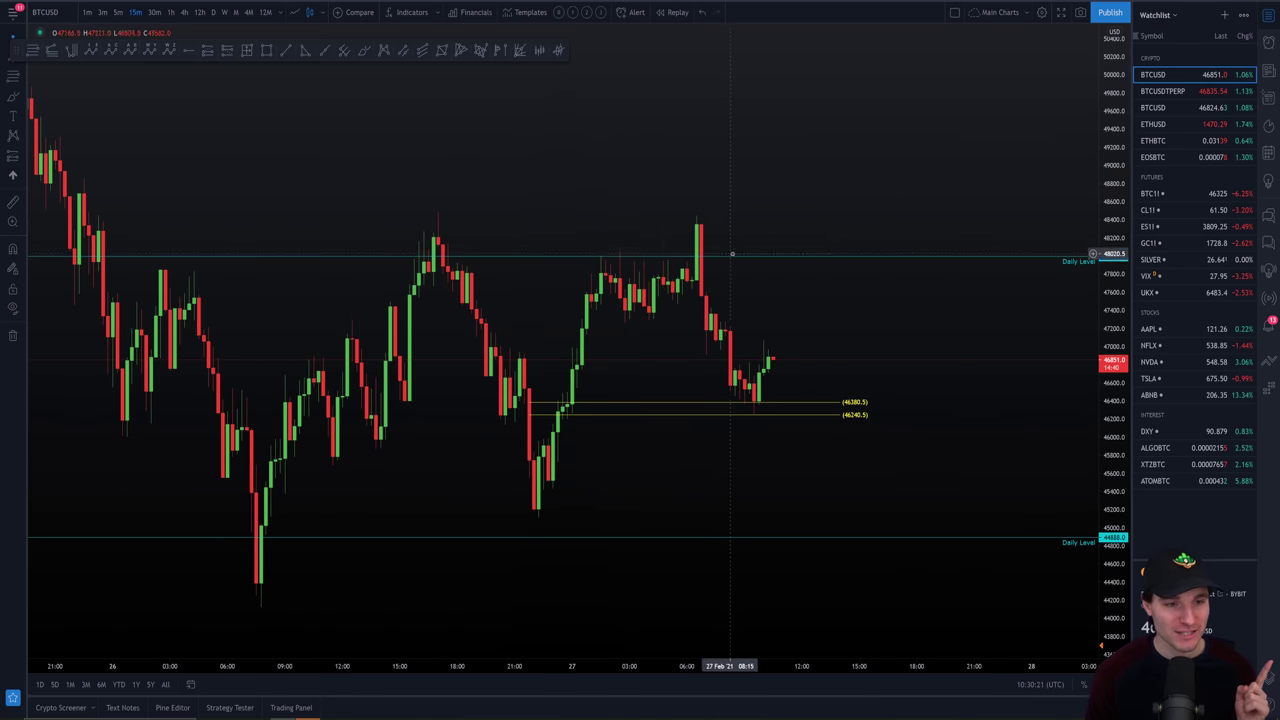
scroll(640, 250, "up", 1)
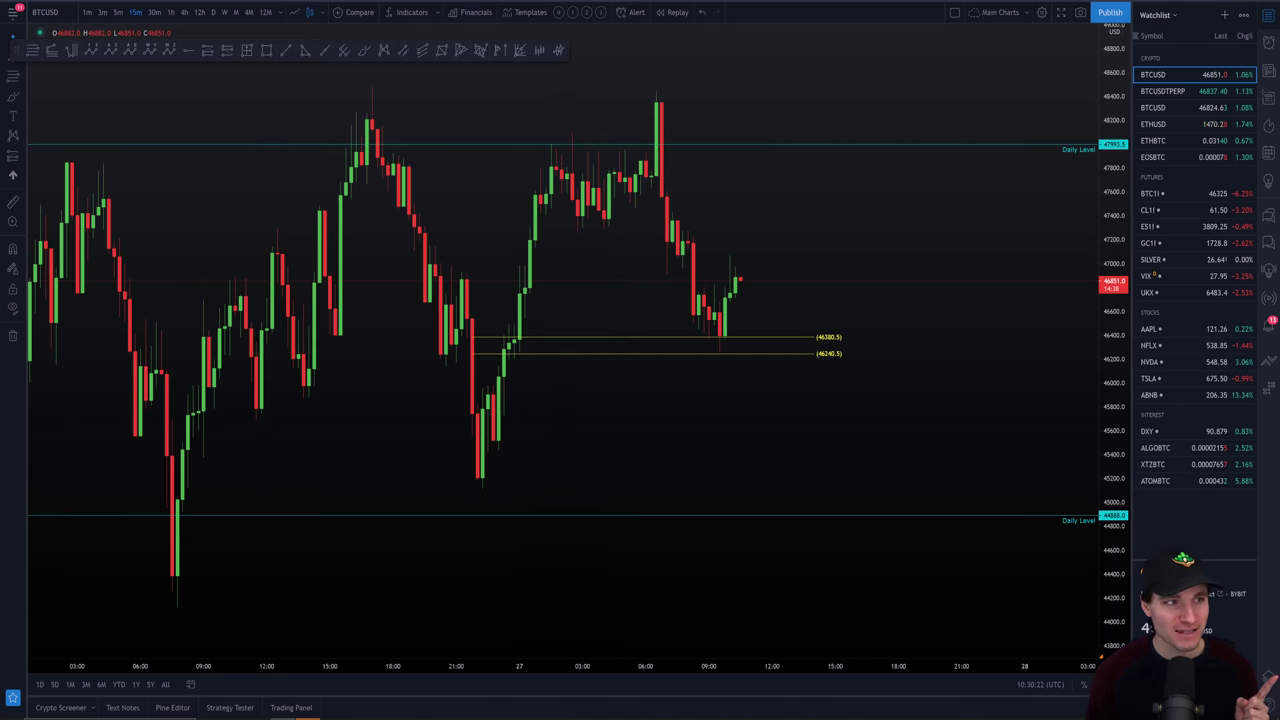
key("alt+Tab")
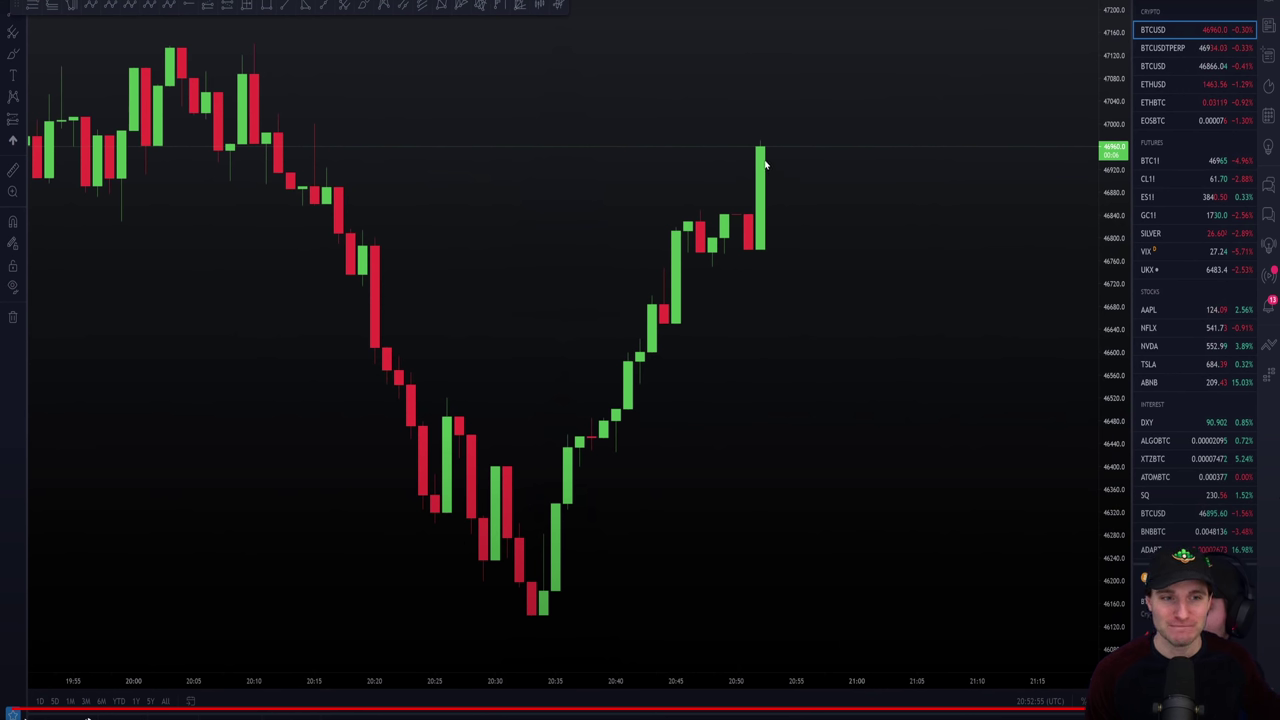
key("Escape")
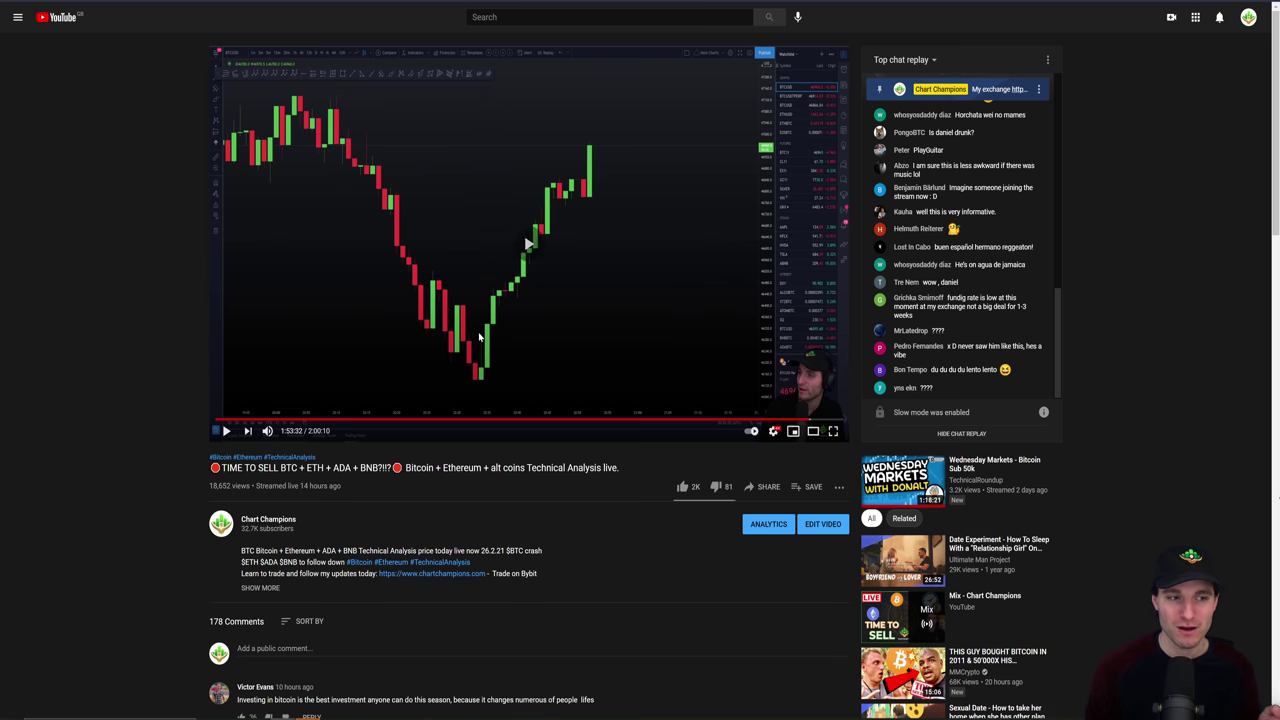
scroll(480, 340, "down", 1)
key("f")
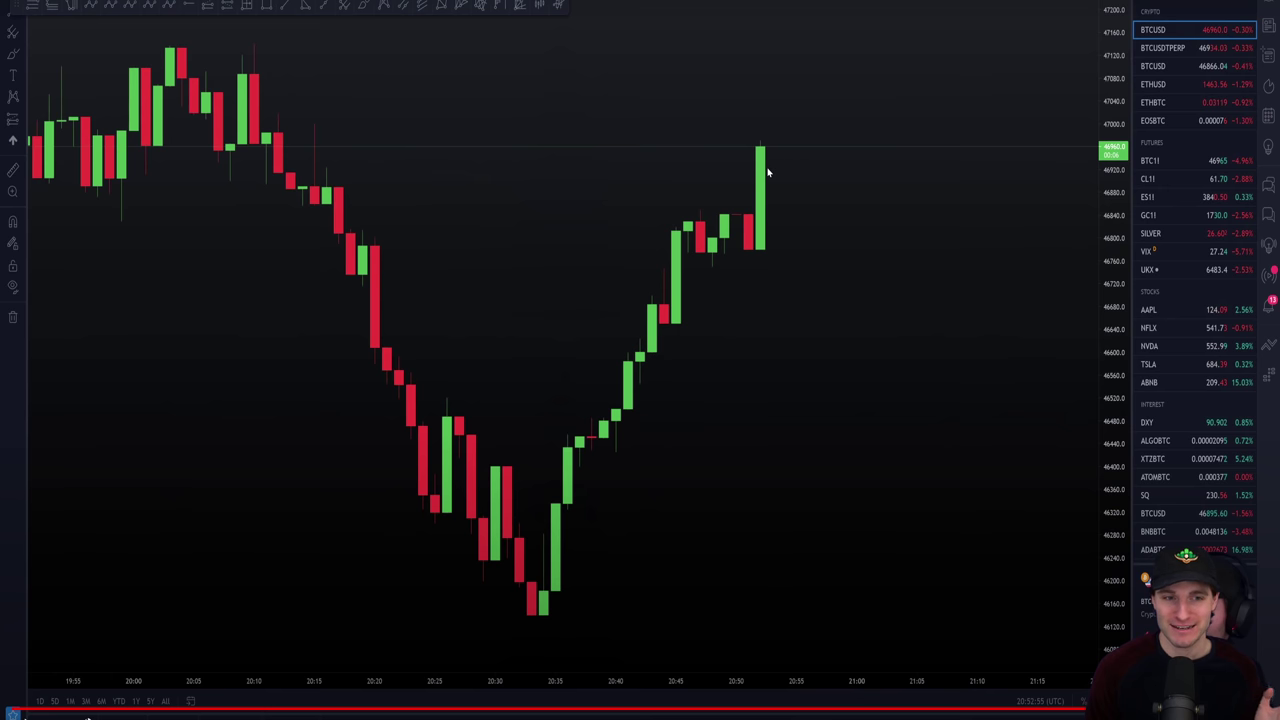
key("Escape")
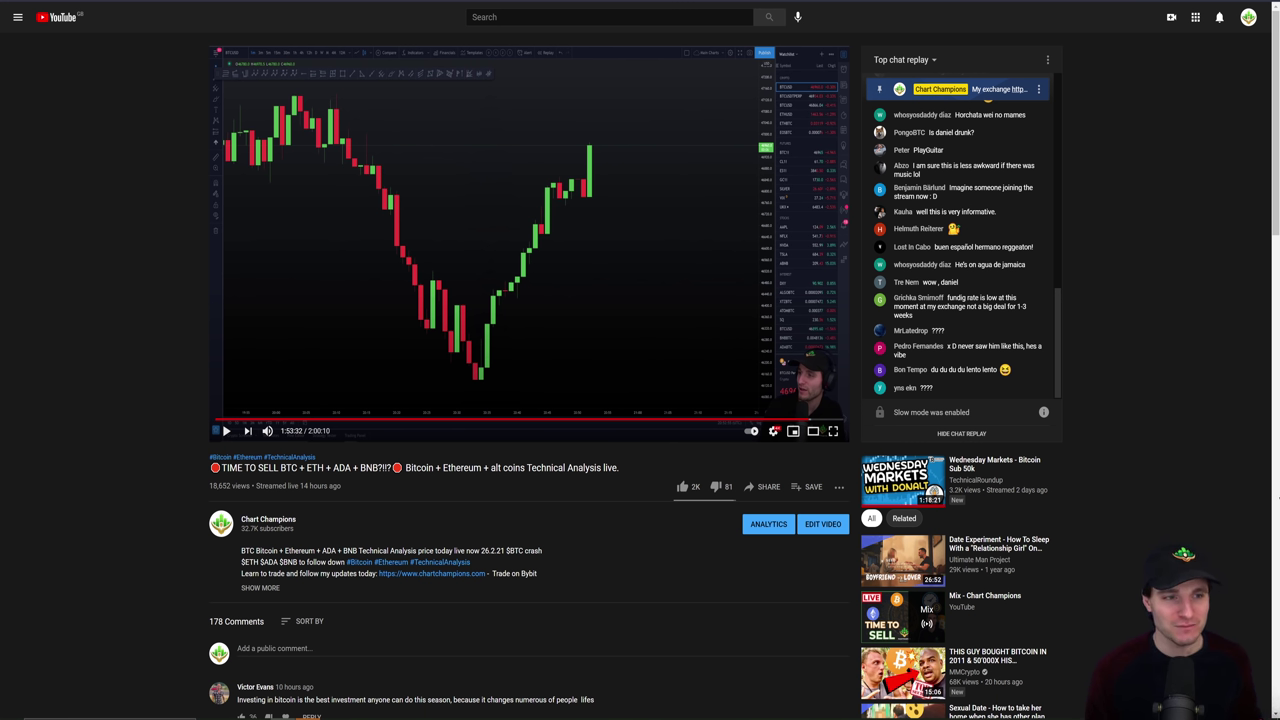
- Check the current BTCUSD chart in TradingView, and view the livestream's paused YouTube frame in full screen again
key("alt+Tab")
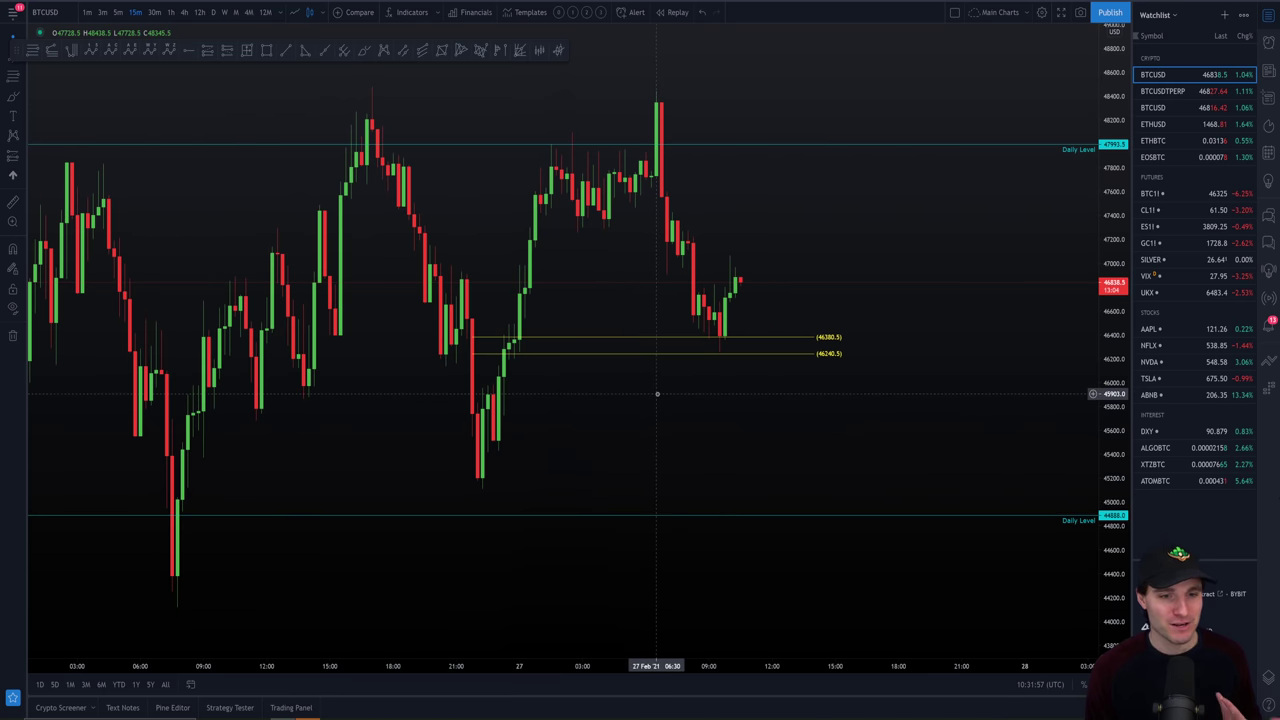
key("alt+Tab")
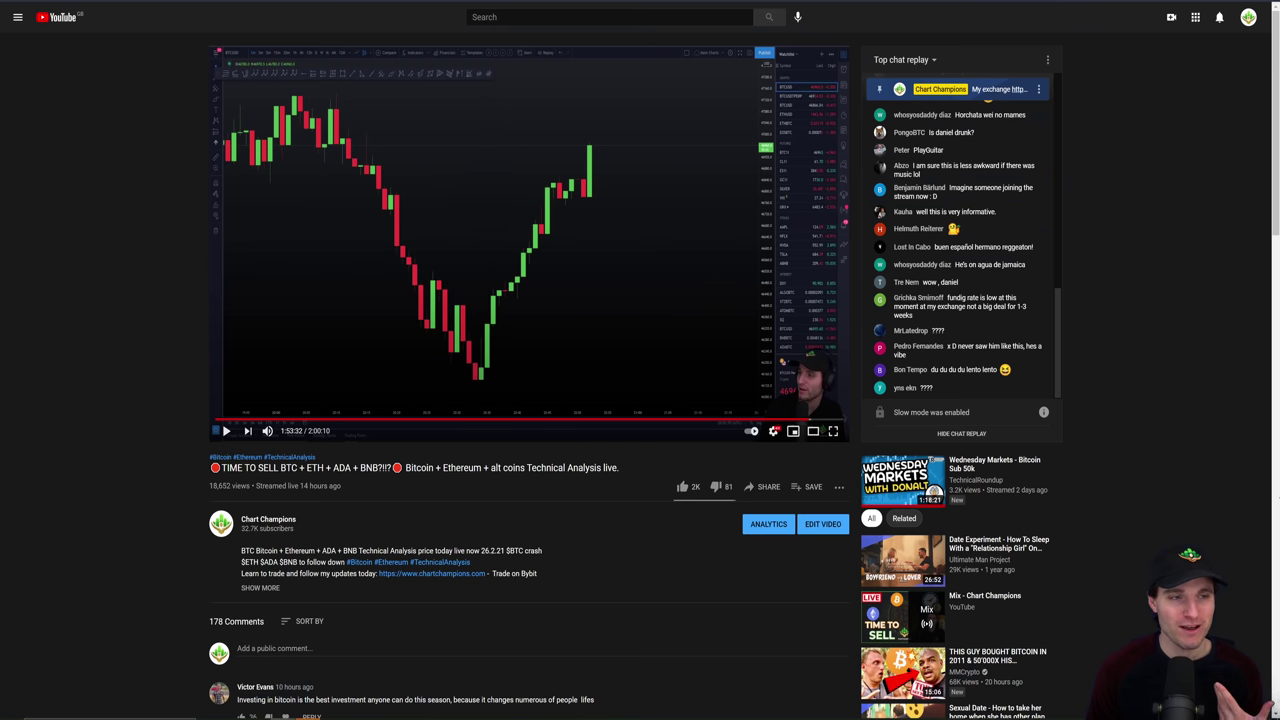
scroll(288, 102, "down", 2)
key("alt+Tab")
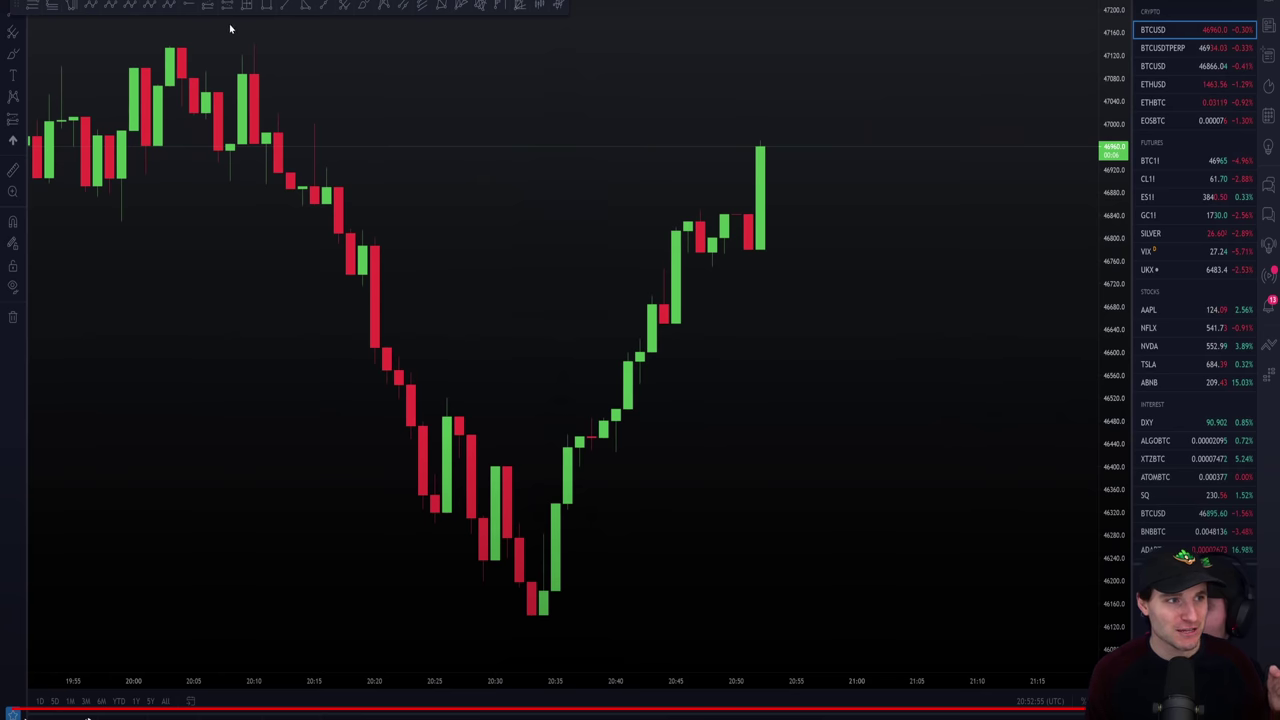
key("Escape")
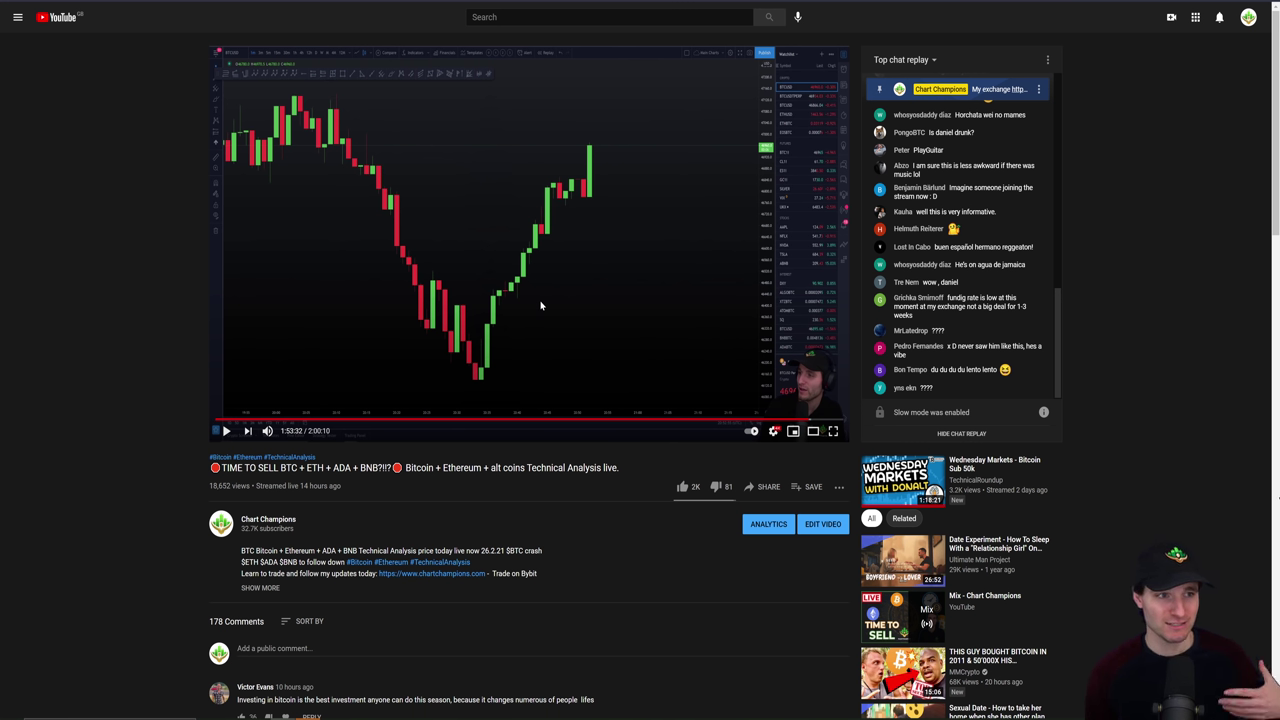
- Compare the TradingView chart with the 23 Feb YouTube video "TIME TO BUY BTC + MY TRADE", and examine the latest BTCUSD candles
key("alt+Tab")
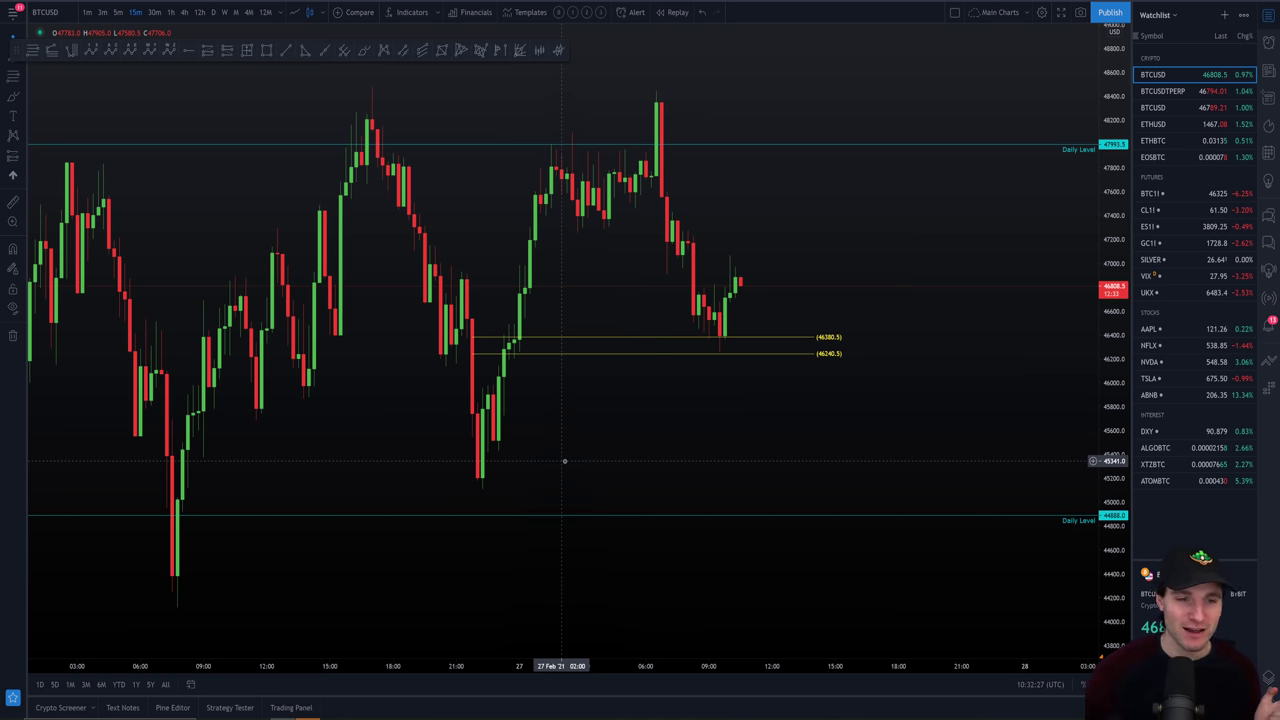
key("alt+Tab")
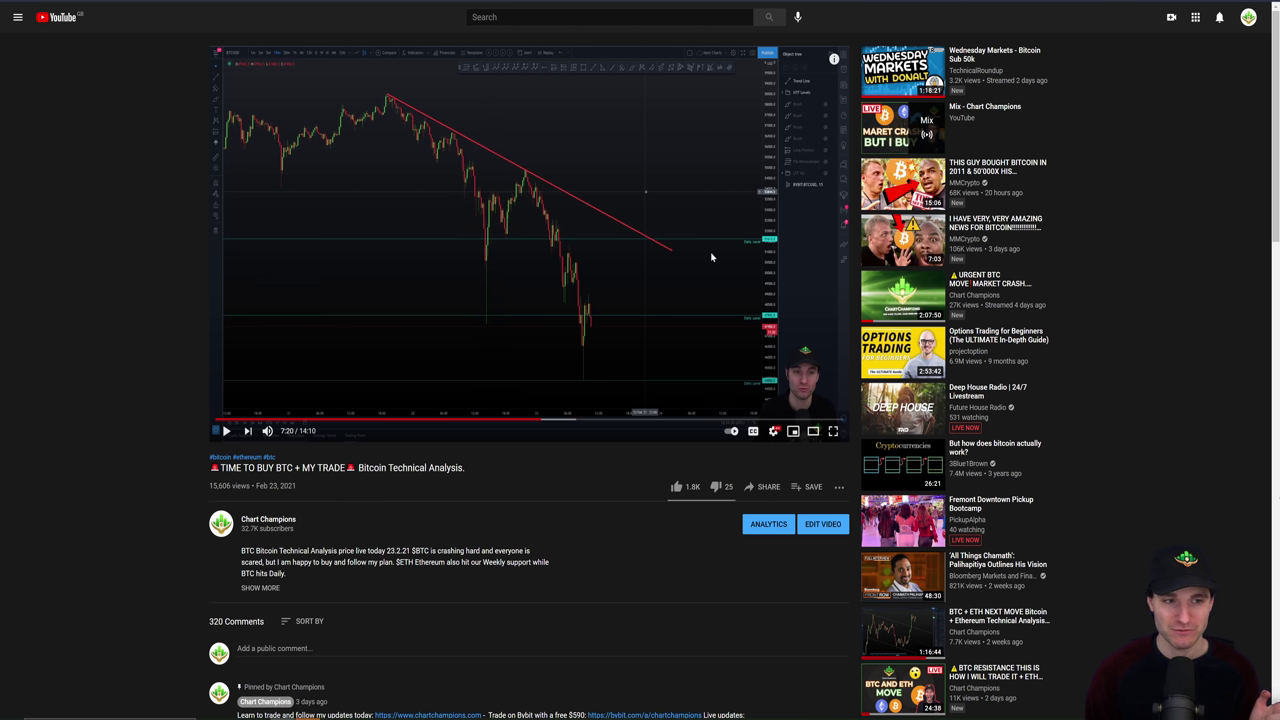
key("alt+Tab")
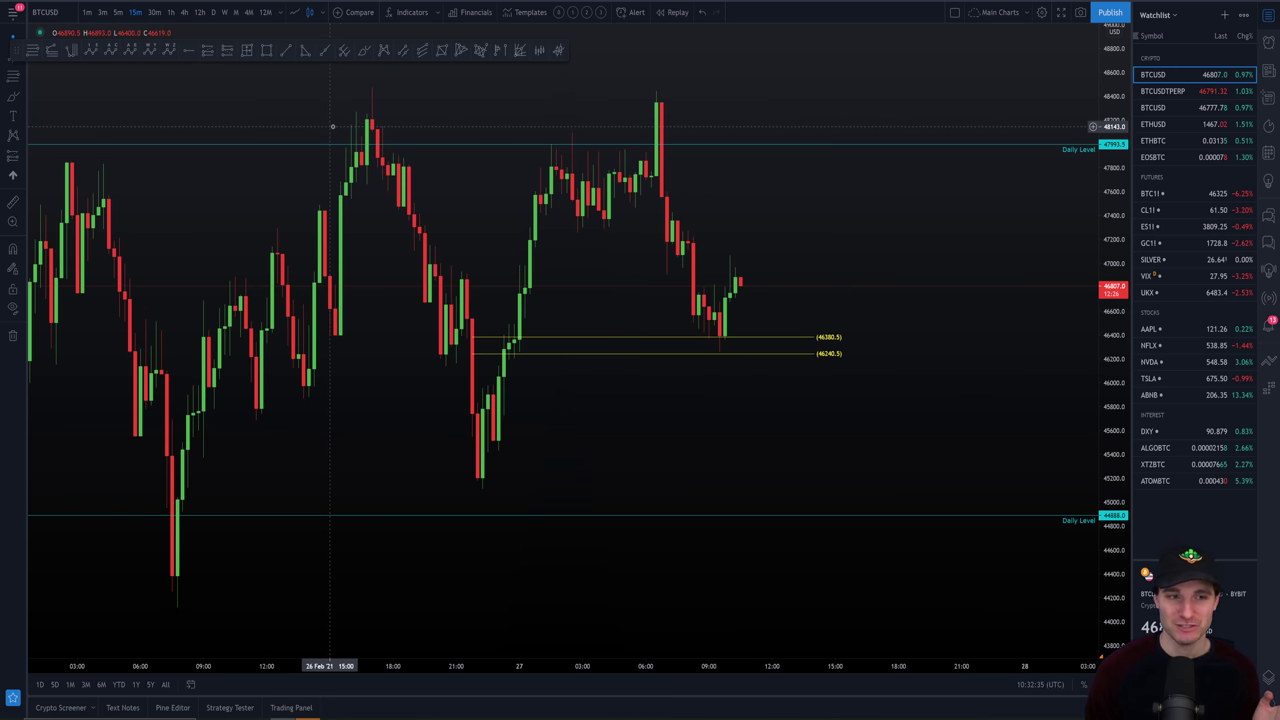
key("alt+Tab")
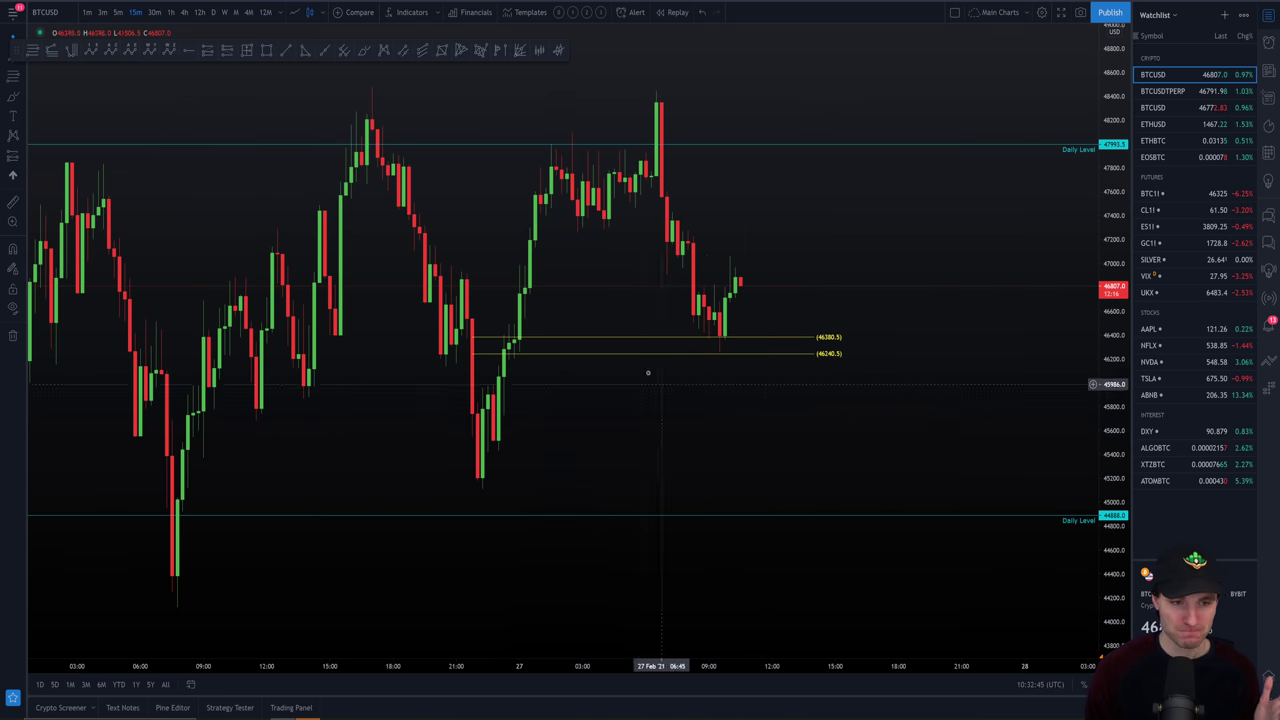
scroll(963, 400, "down", 1)
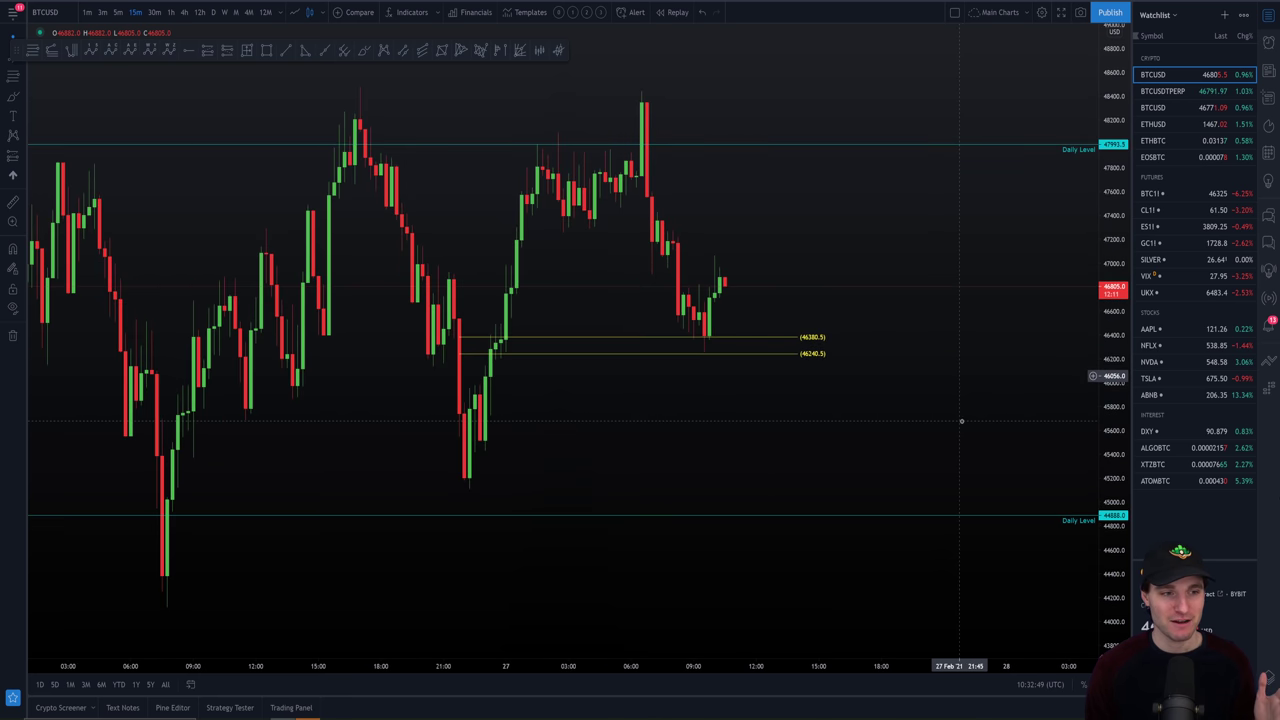
scroll(961, 421, "up", 1)
left_click_drag(961, 421, 989, 426)
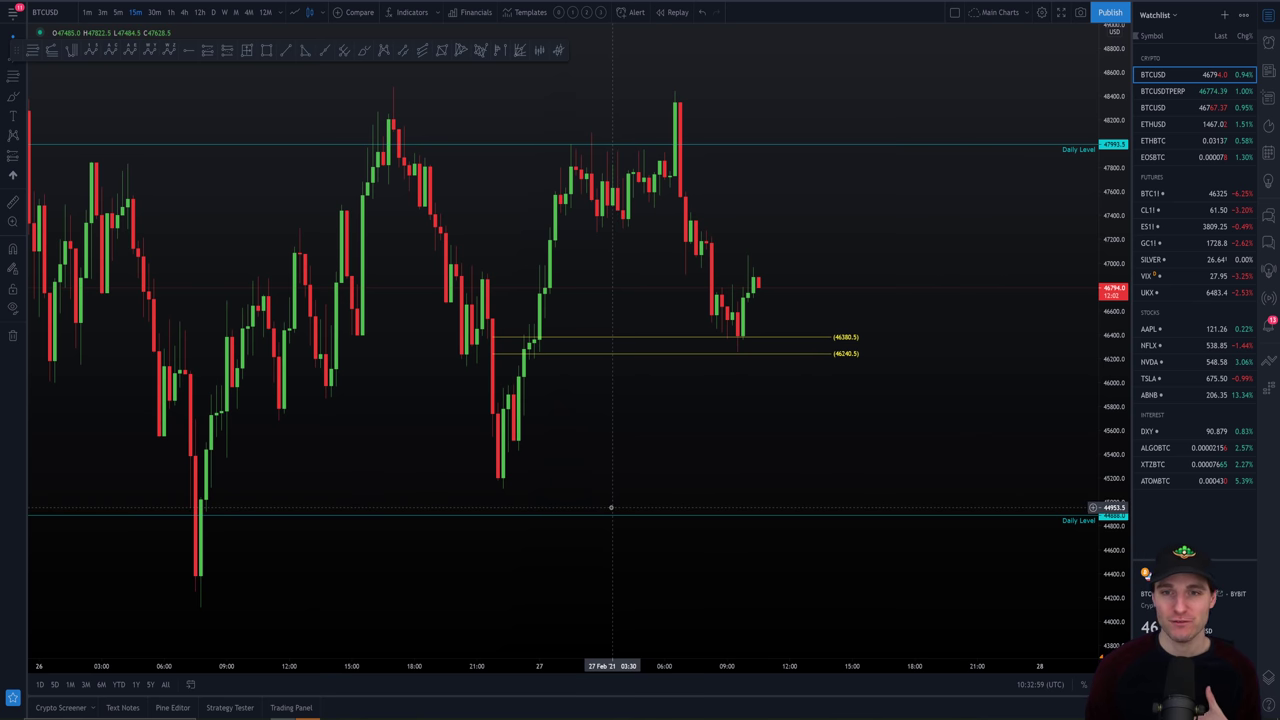
- Show the "Friday Morning Update 26.02.21" video and the "Champions Stream My Trading Plan" presentation in PowerPoint, and return to the TradingView chart
key("alt+Tab")
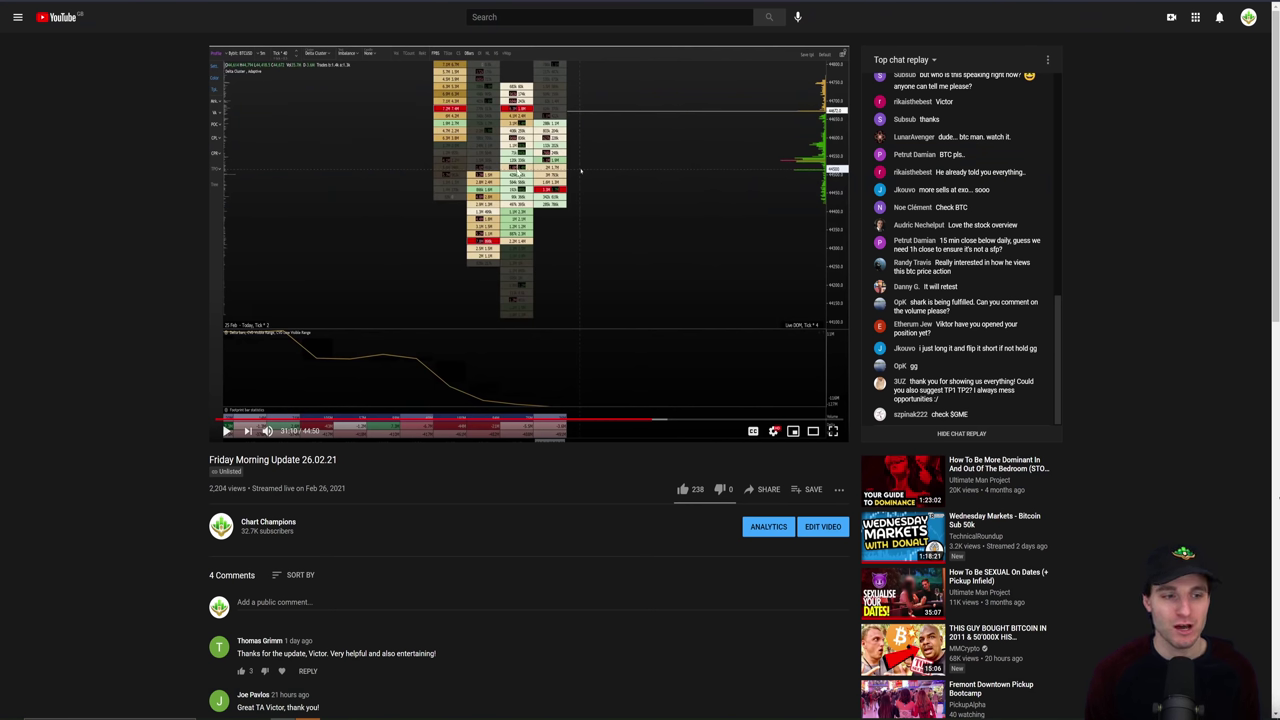
key("alt+Tab")
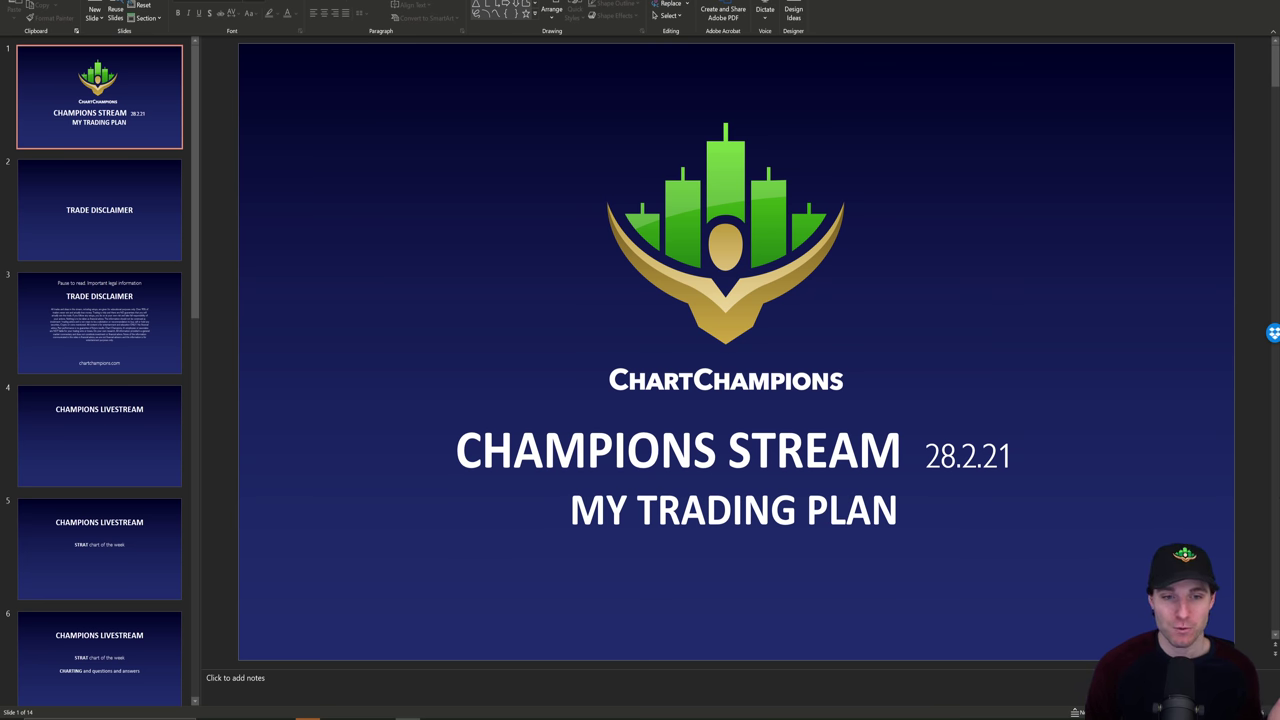
key("alt+Tab")
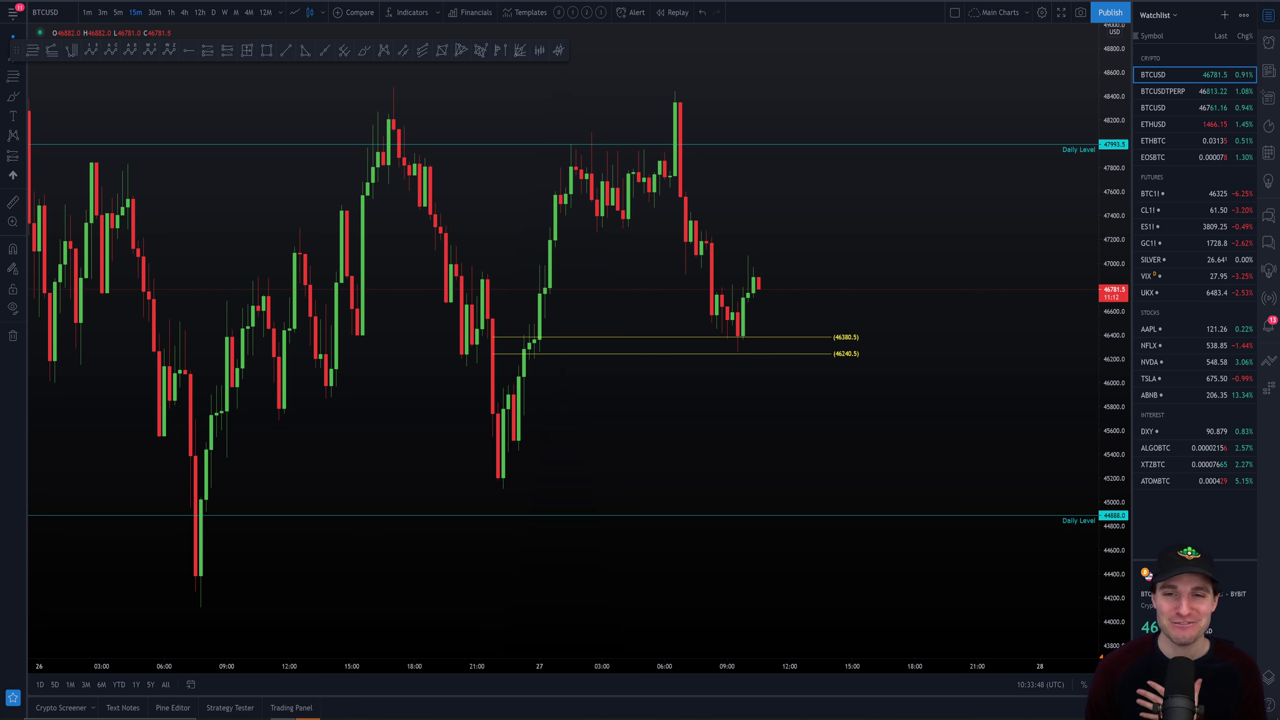
- Switch to Discord to read the livestream feedback in the Contenders general-chat, checking it against the "TIME TO SELL" YouTube video and the TradingView chart
key("alt+Tab")
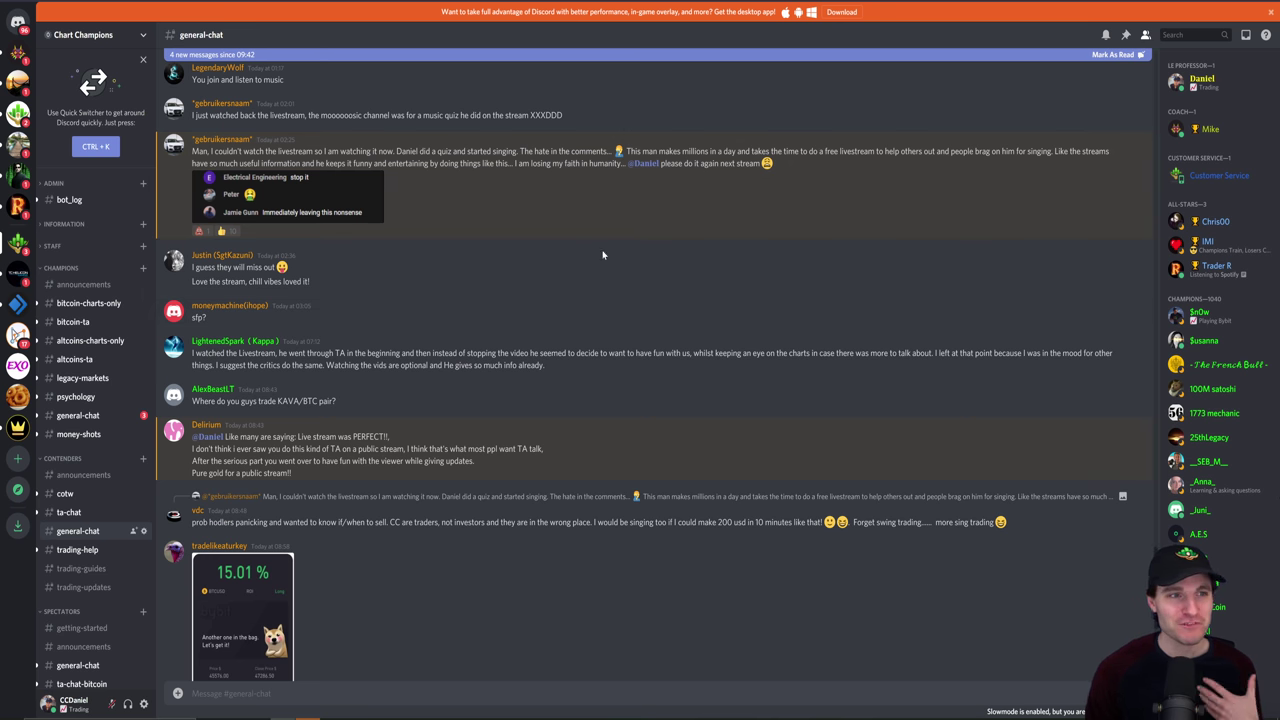
key("ctrl+Tab")
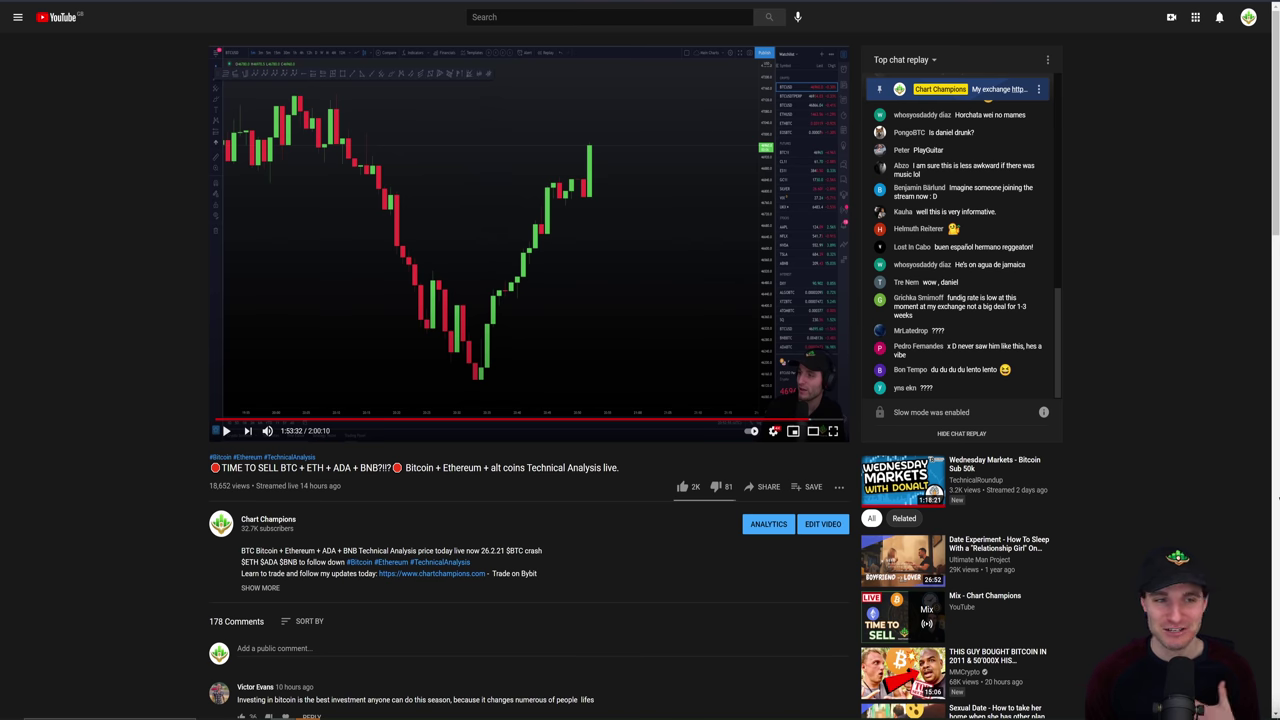
key("ctrl+Tab")
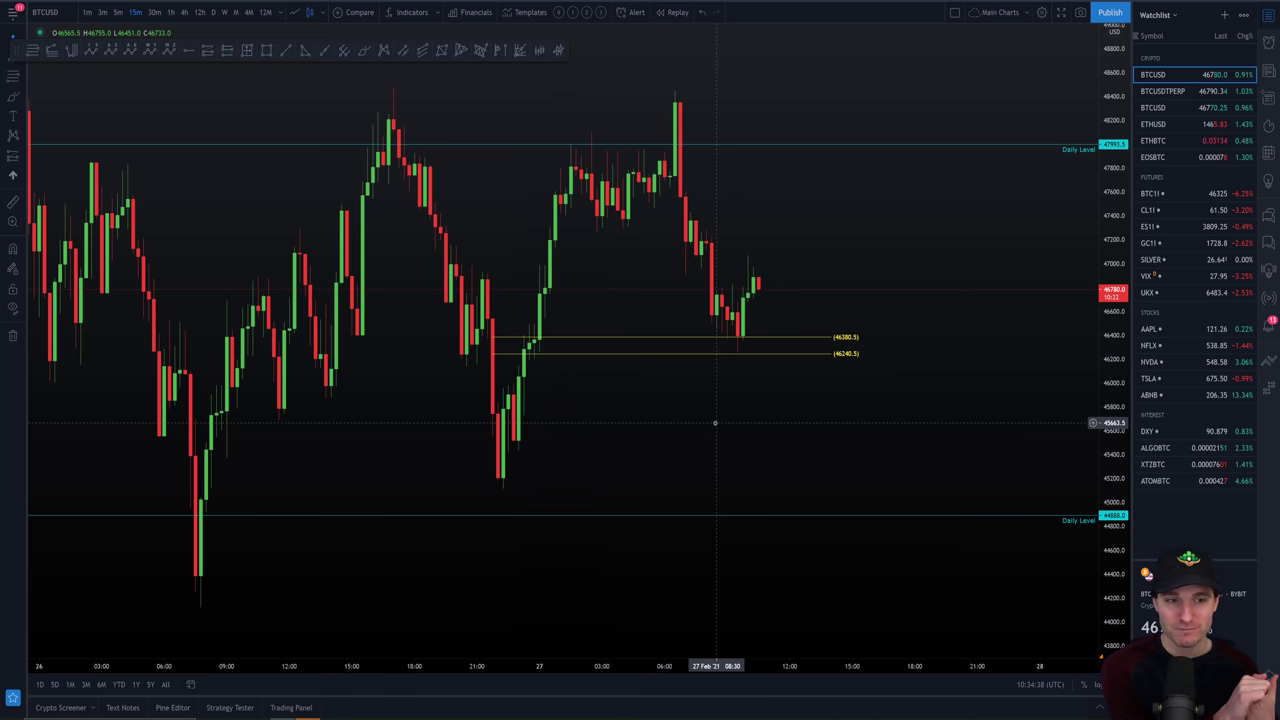
key("alt+Tab")
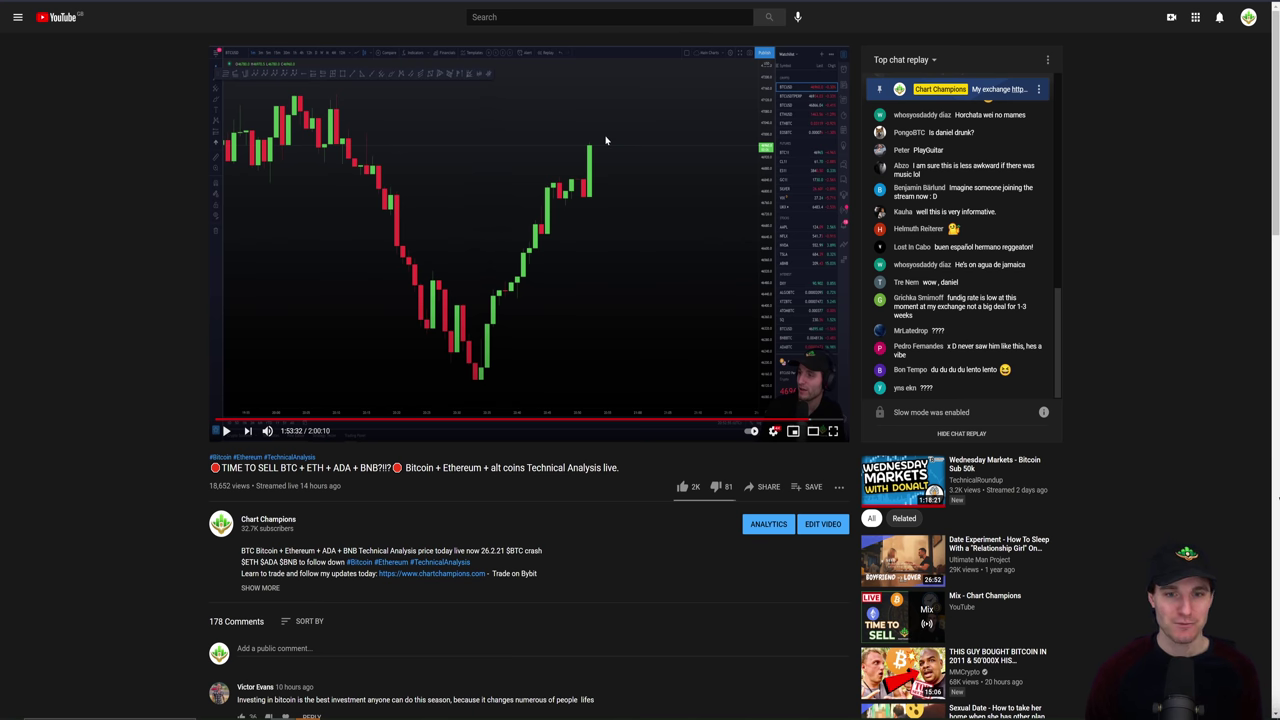
key("alt+Tab")
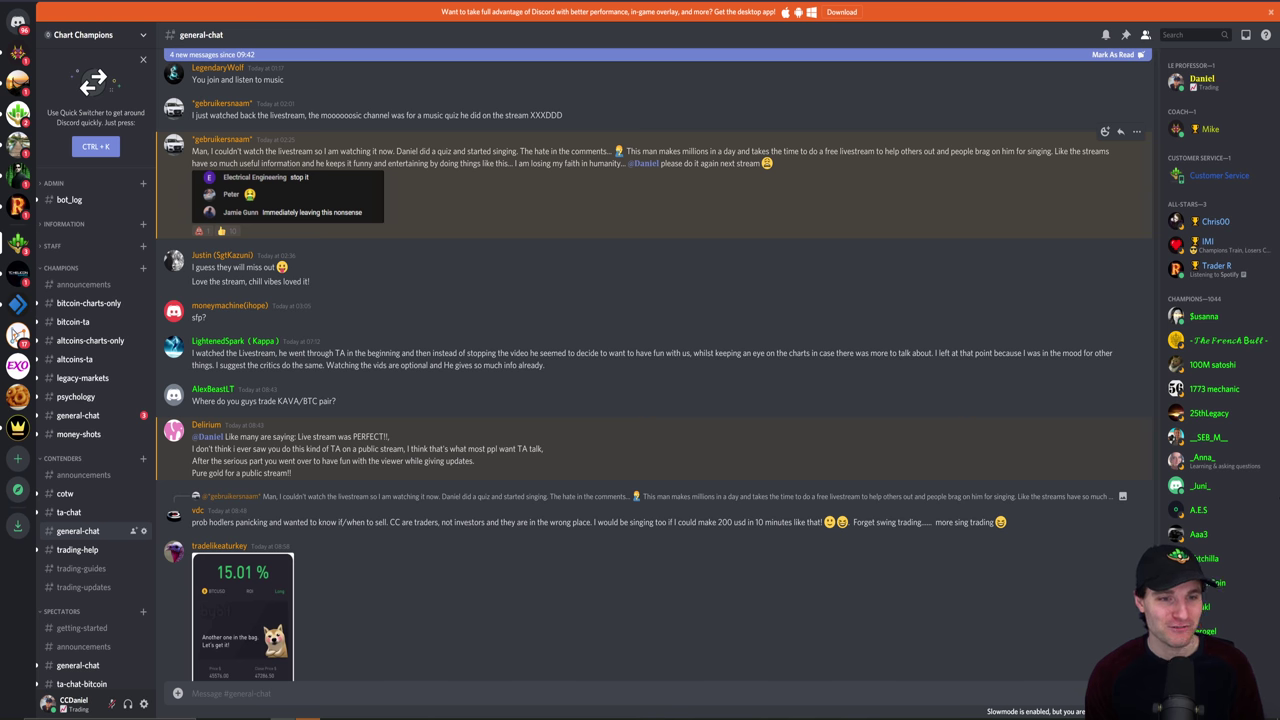
- Return to Discord after checking the BTCUSD chart, open the Champions money-shots channel and look through the posted trade results
key("alt+Tab")
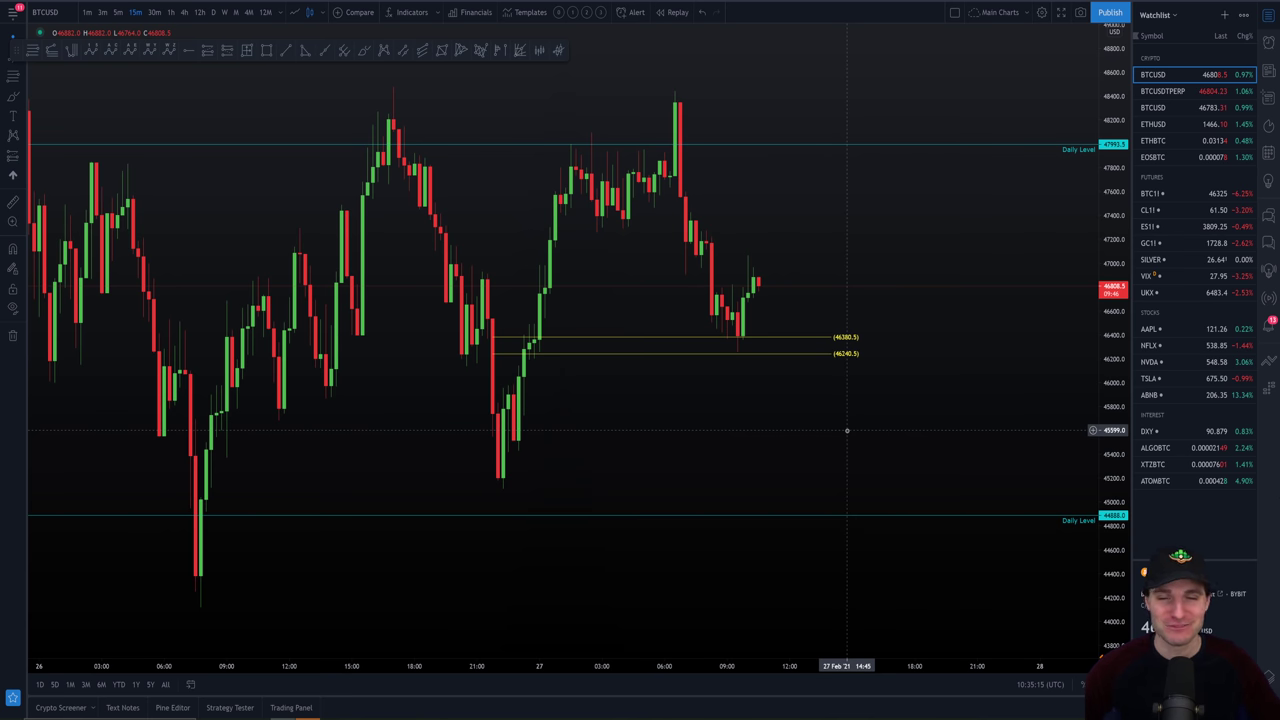
key("alt+Tab")
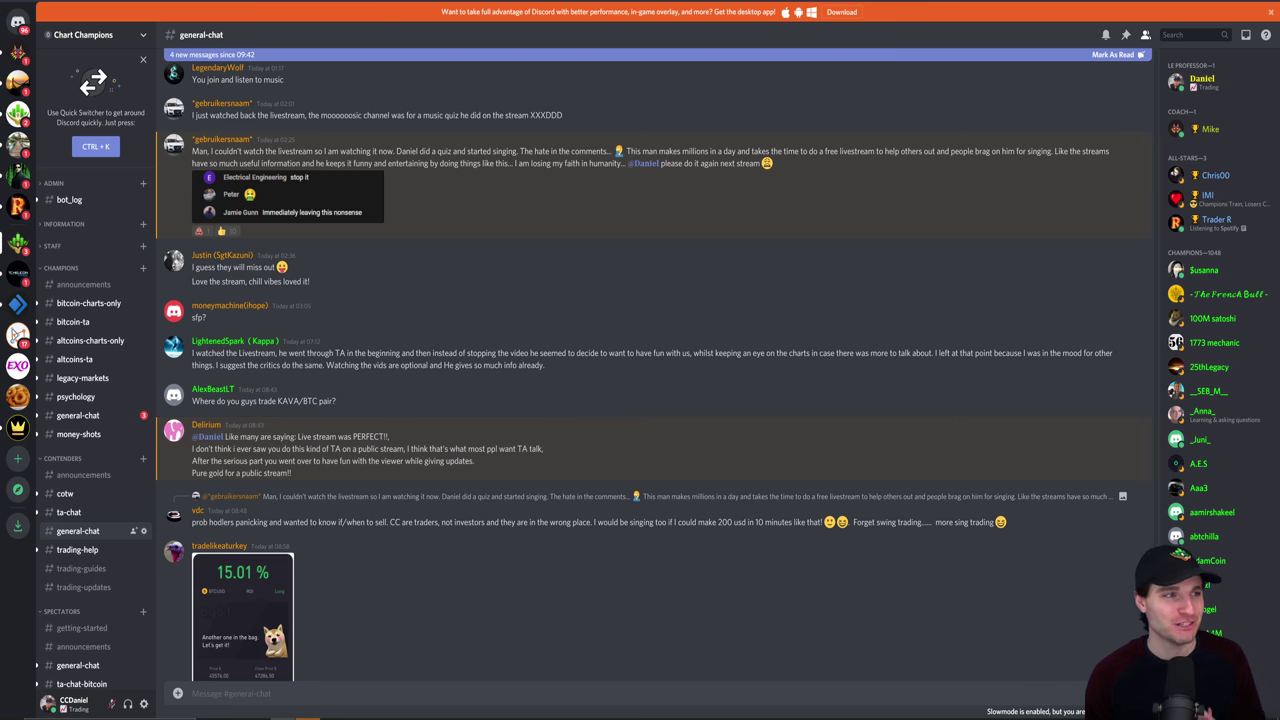
key("alt+Tab")
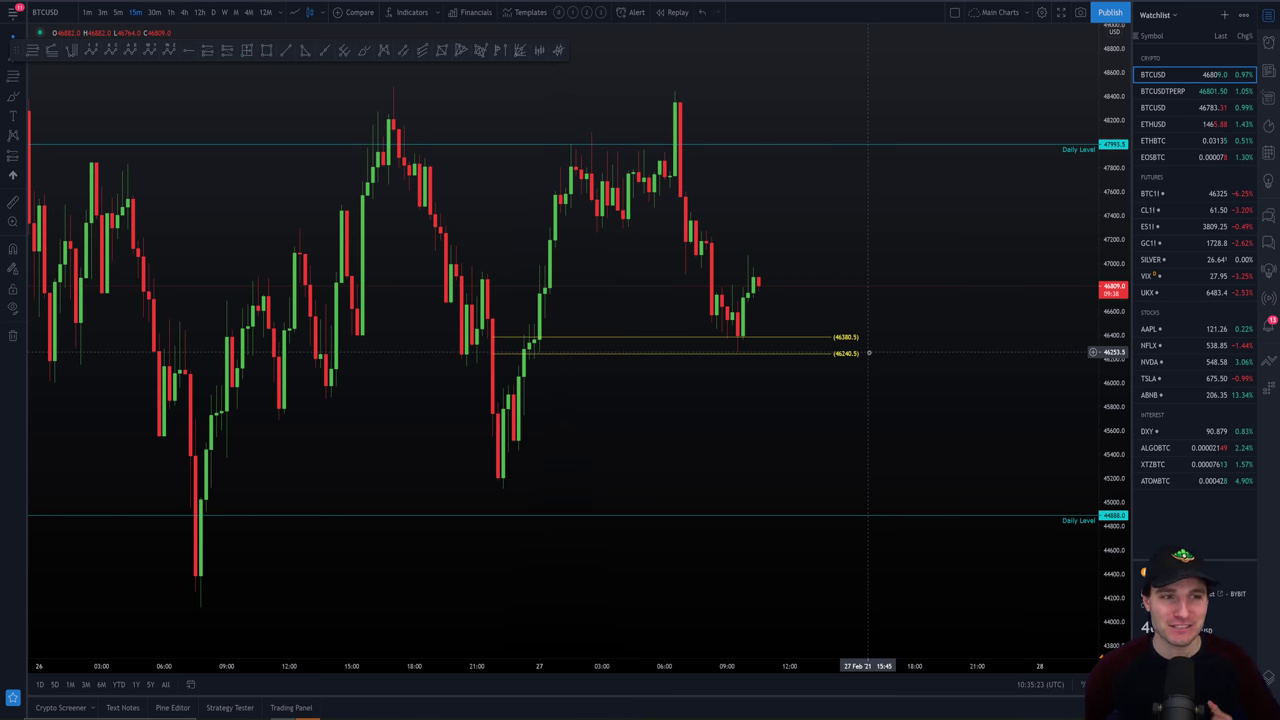
key("alt+Tab")
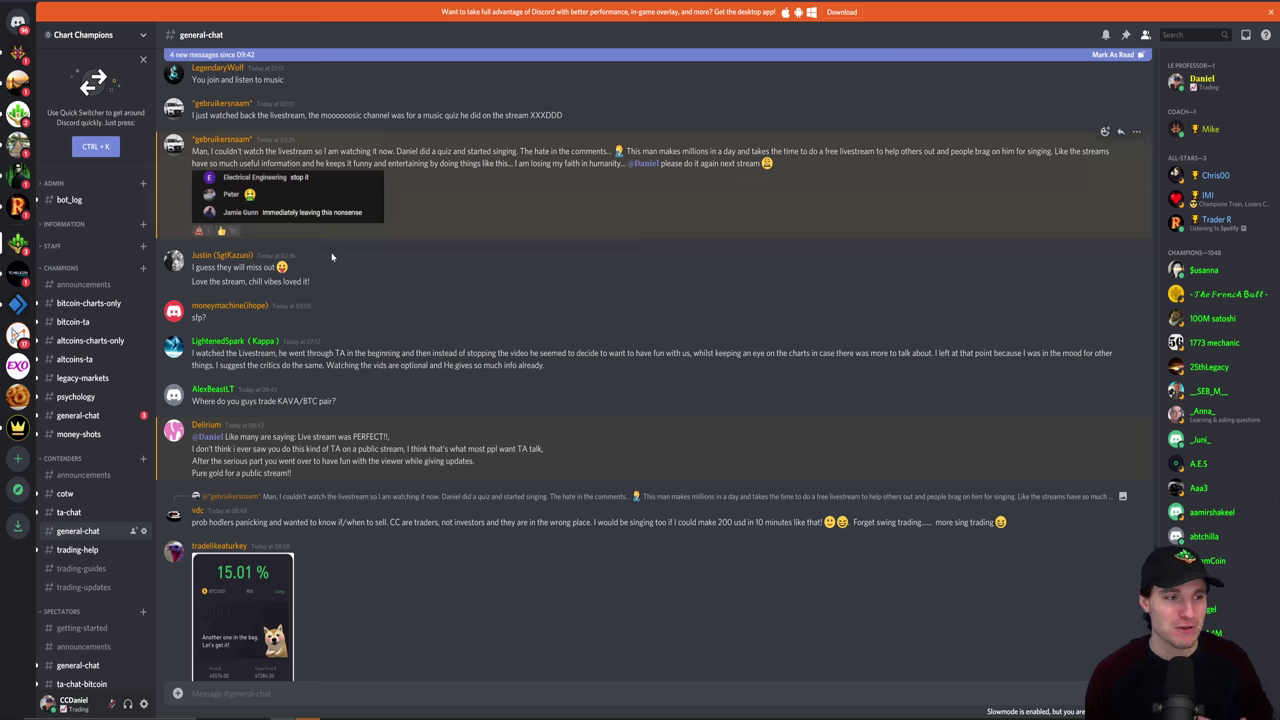
left_click(79, 435)
scroll(644, 404, "down", 15)
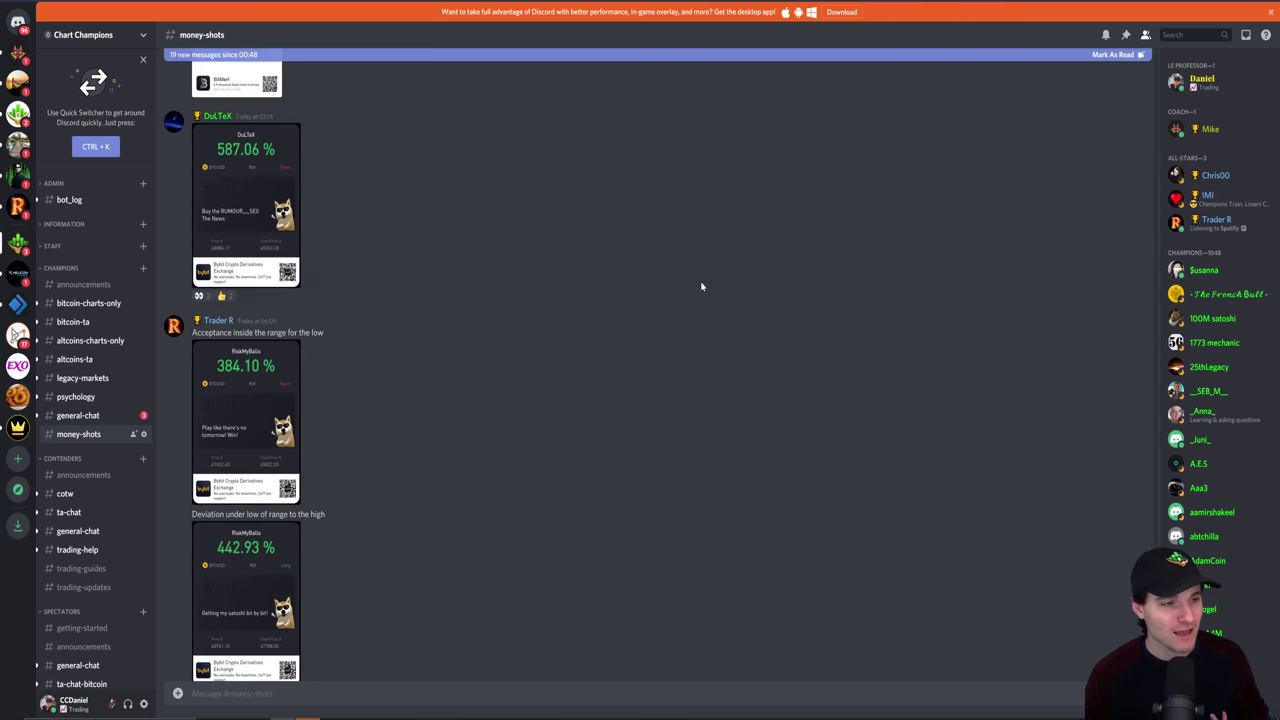
- Open the testimonials channel in the Spectators section, shrink the Discord window, and read back through the members' February 2021 posts
scroll(100, 620, "down", 2)
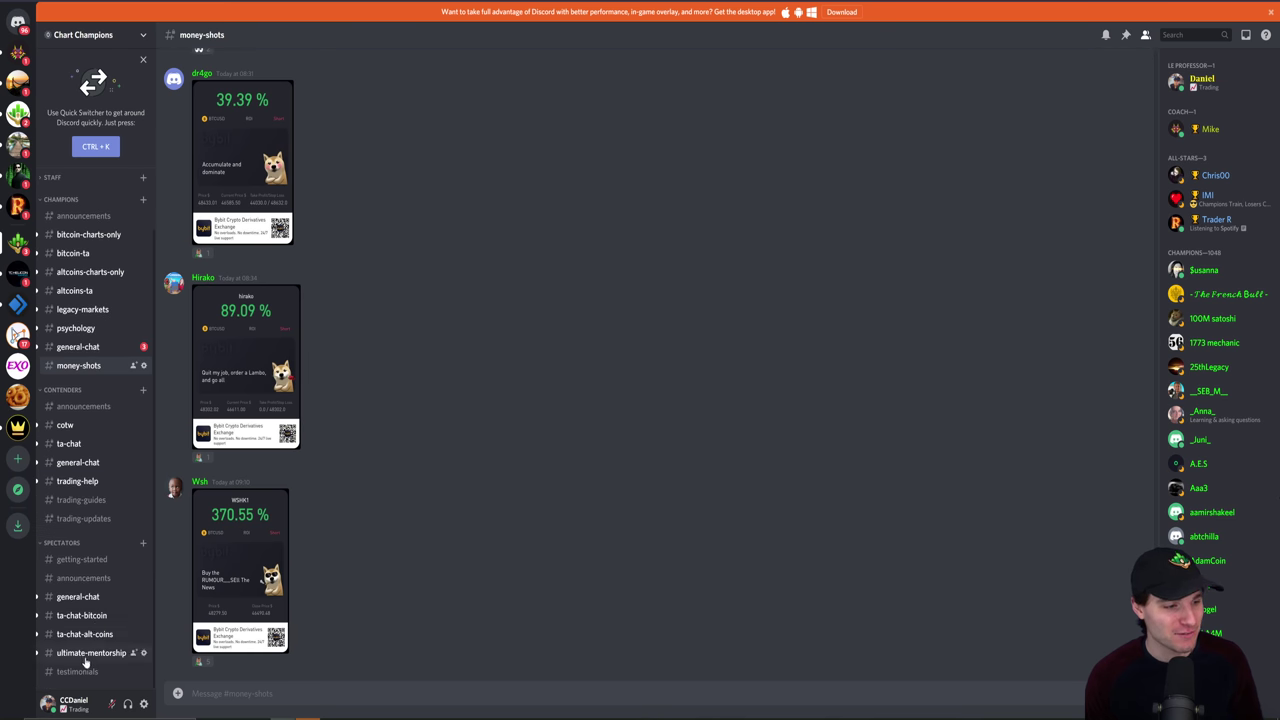
left_click(77, 671)
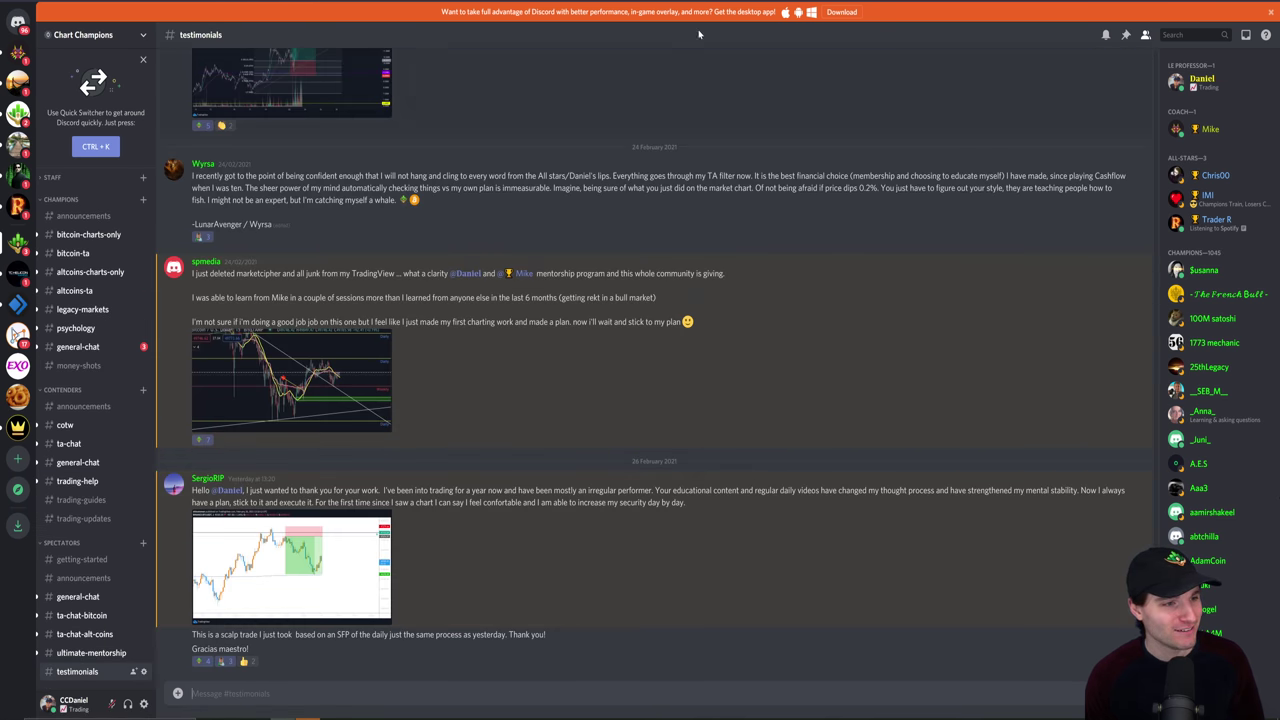
key("ctrl+super+f")
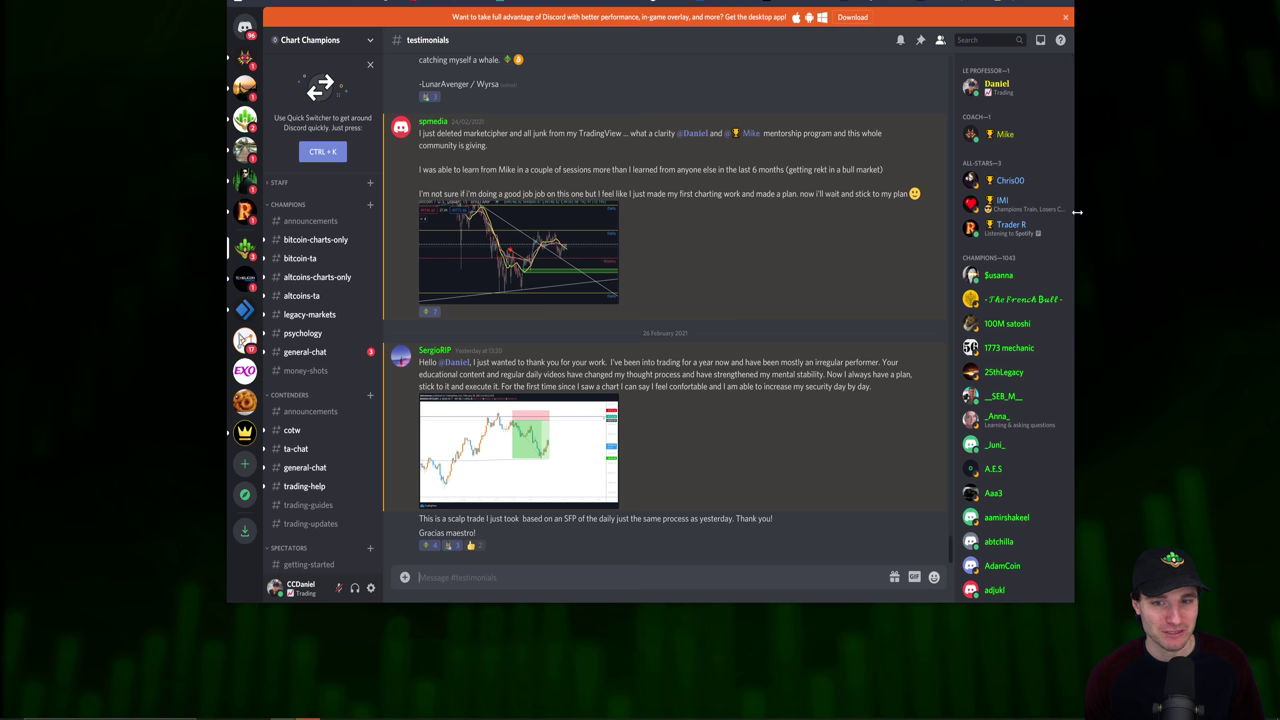
scroll(1075, 215, "down", 5)
scroll(738, 466, "up", 15)
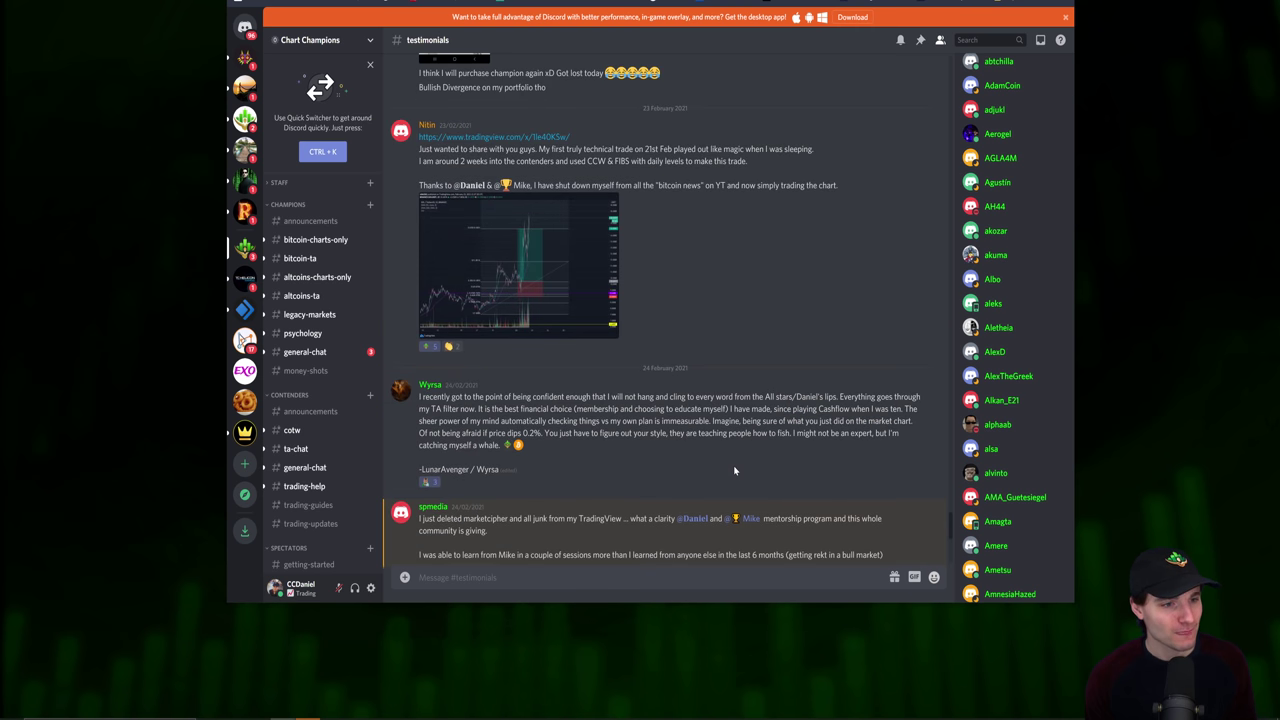
scroll(739, 467, "up", 20)
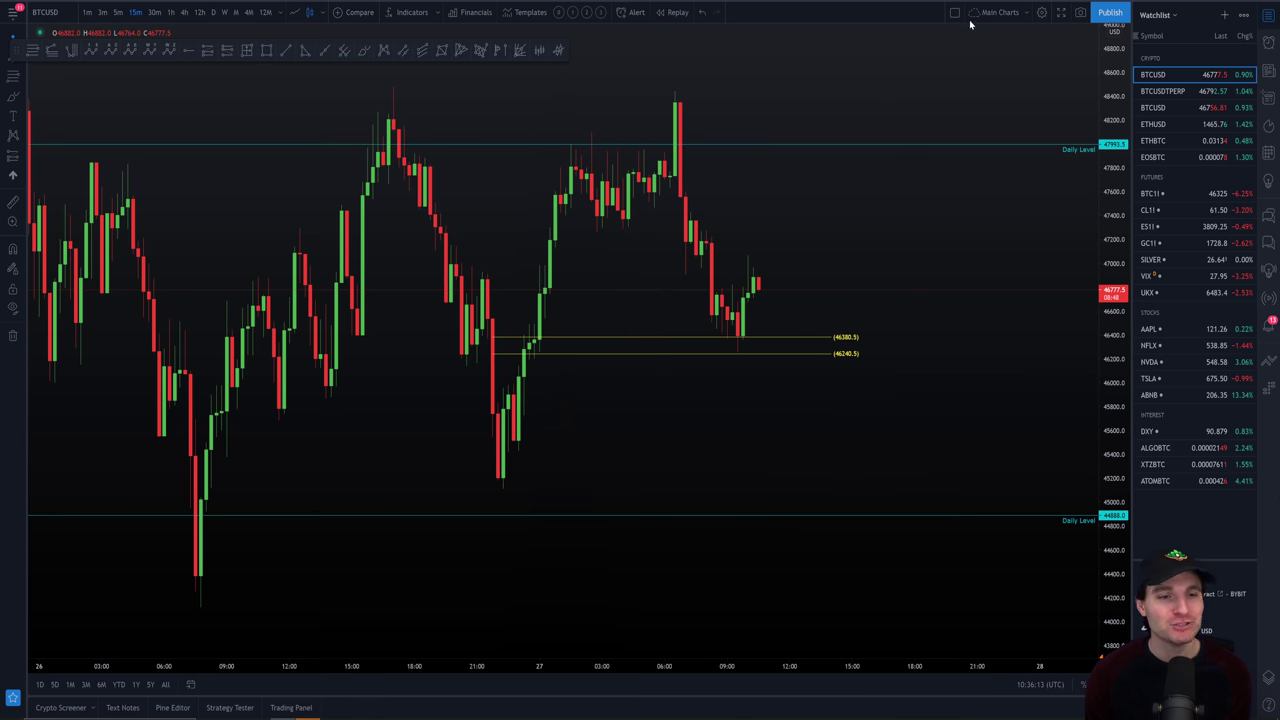
- Take a closer look at the latest 15-minute BTCUSD candles in TradingView, and switch to the "Champions Stream My Trading Plan" presentation in PowerPoint
scroll(887, 406, "up", 2)
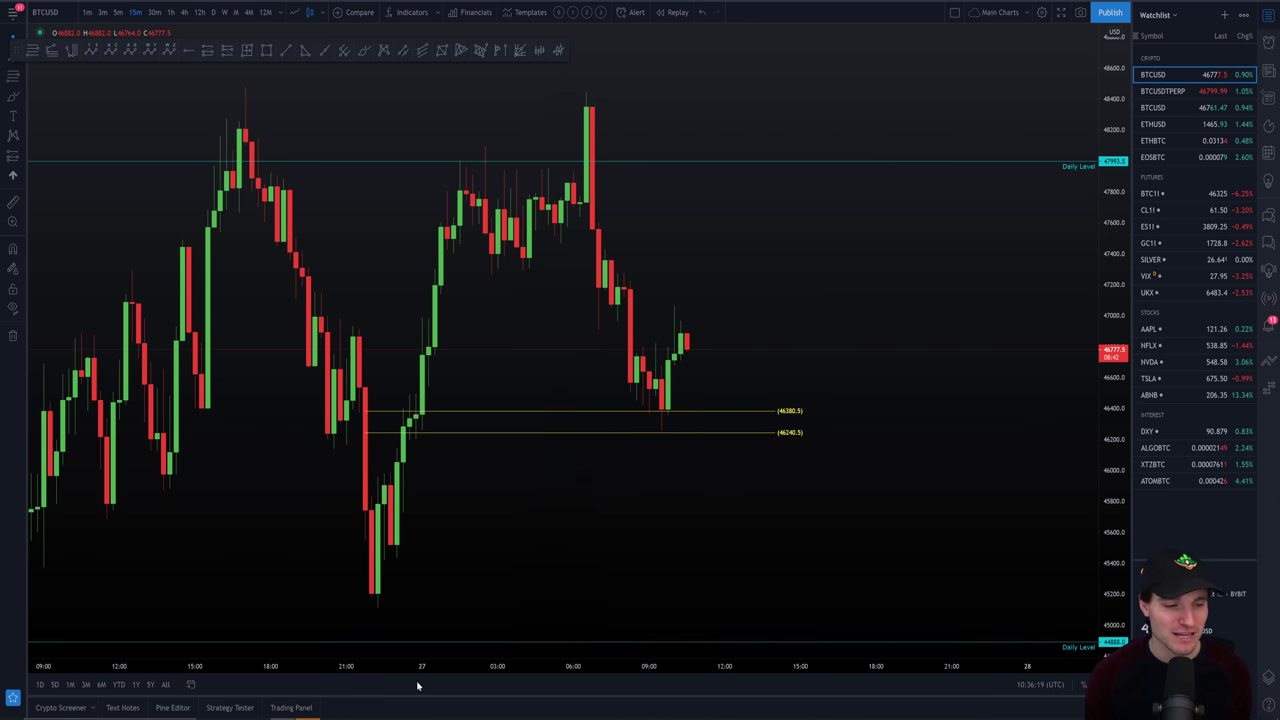
left_click(307, 718)
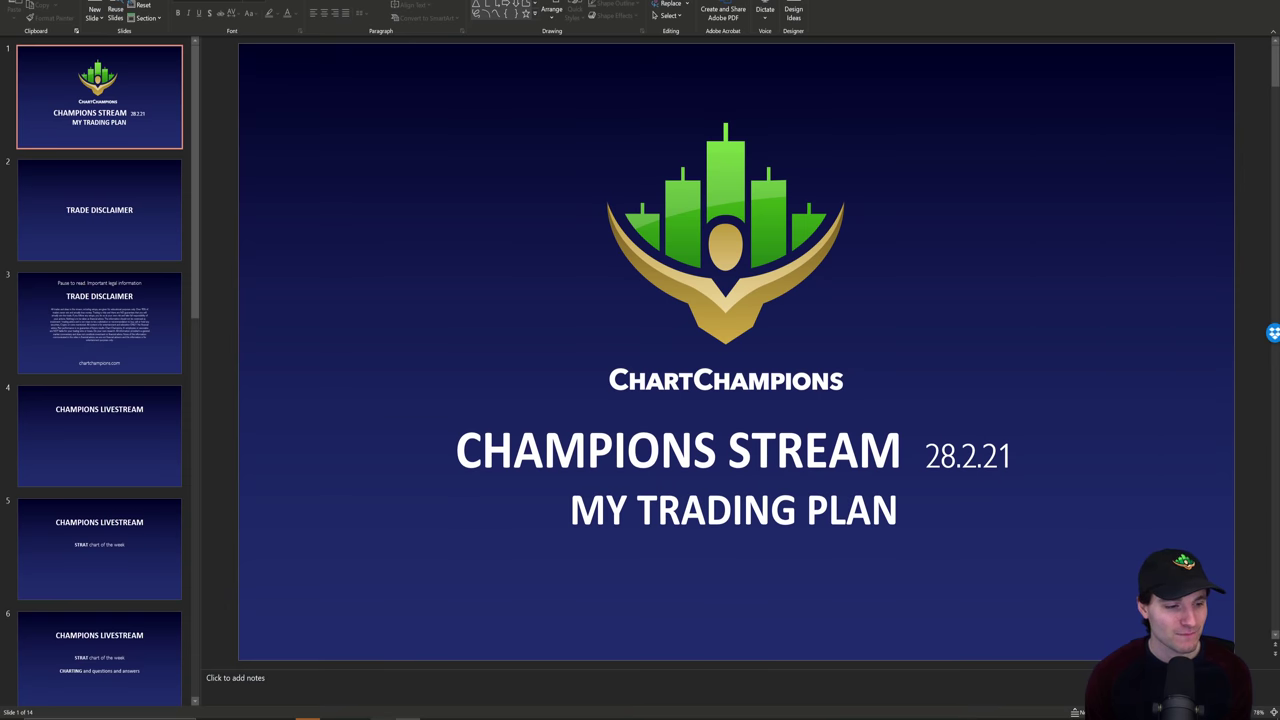